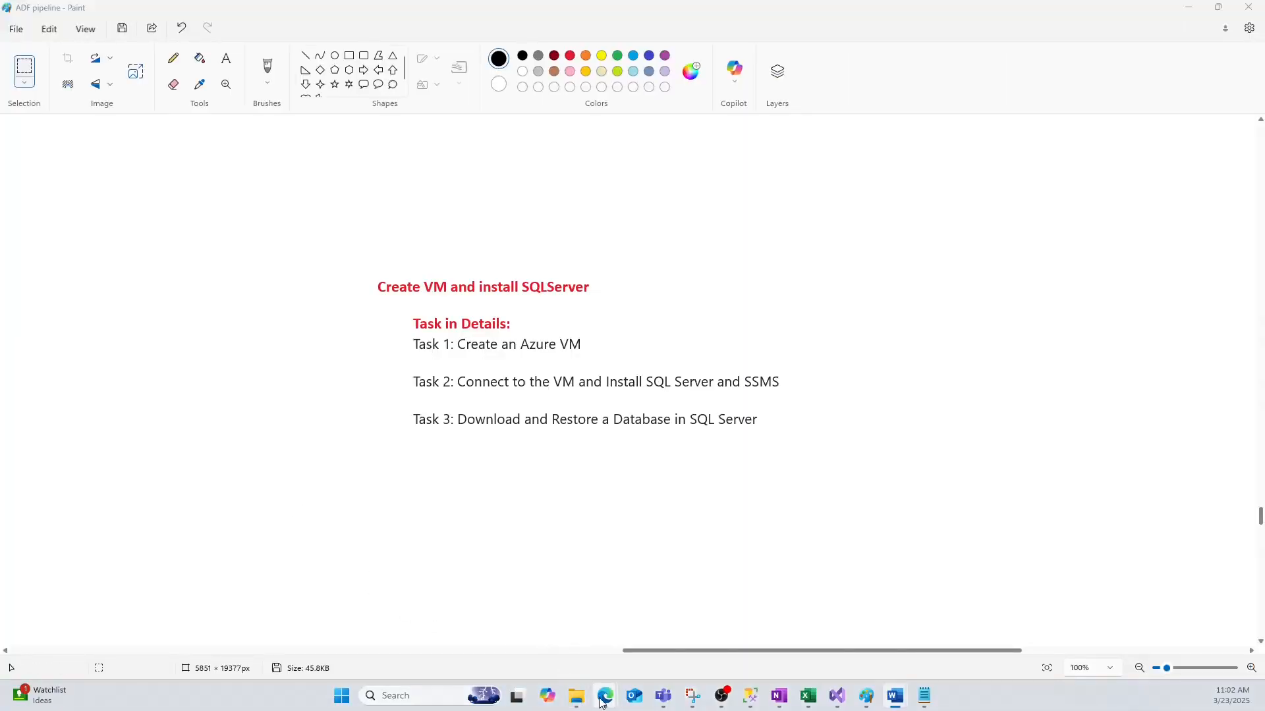
Open portal.azure.com in a new Edge tab and sign in with the first listed account.
mouse_move(602, 700)
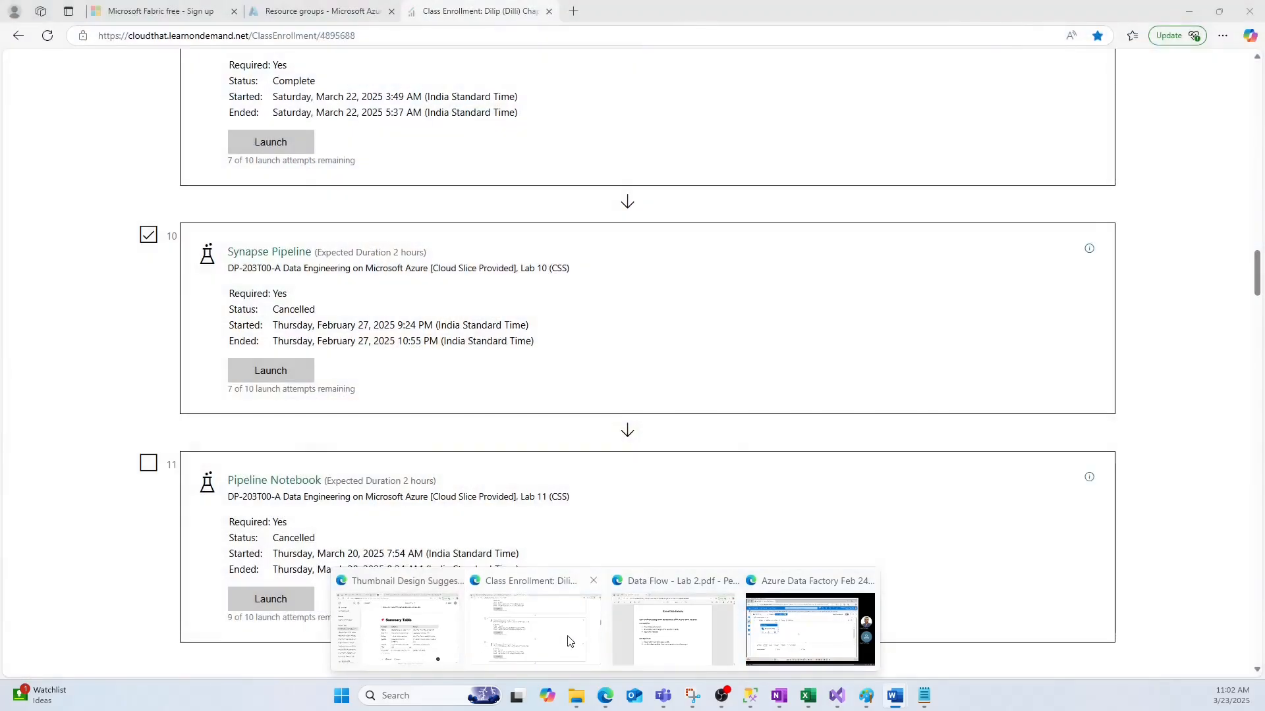
left_click(570, 634)
left_click(573, 11)
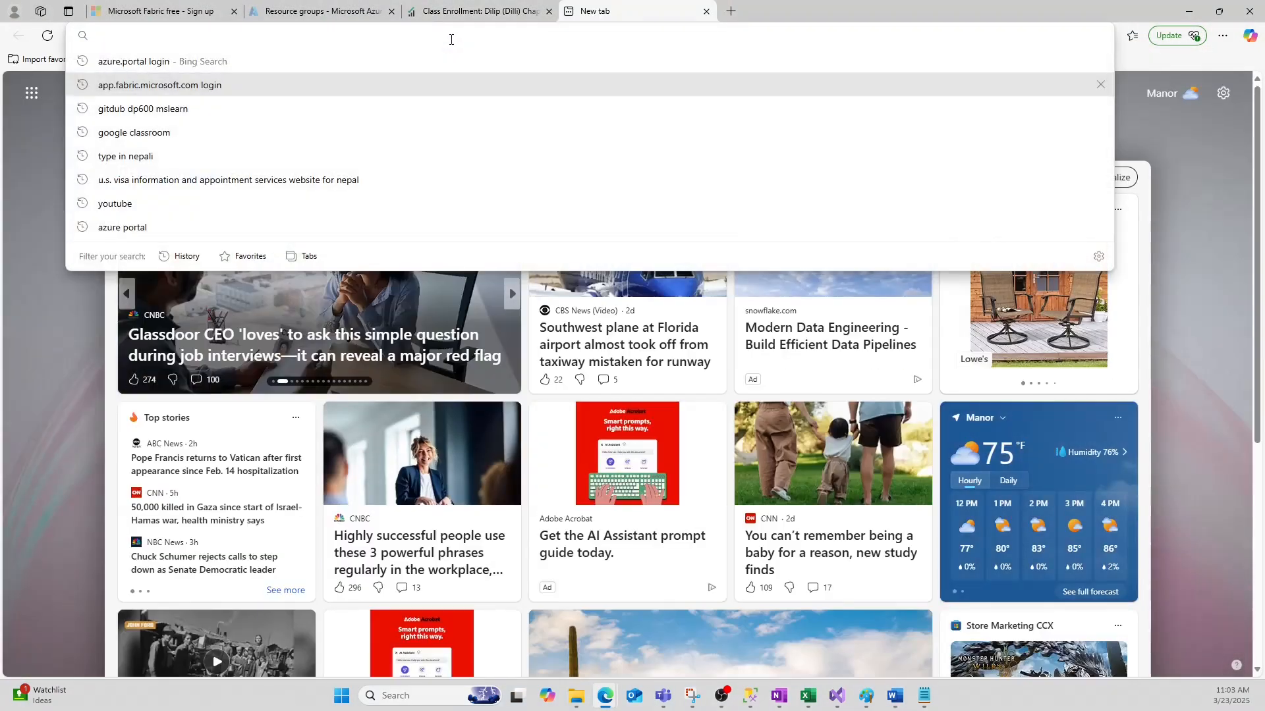
type("por")
key("Return")
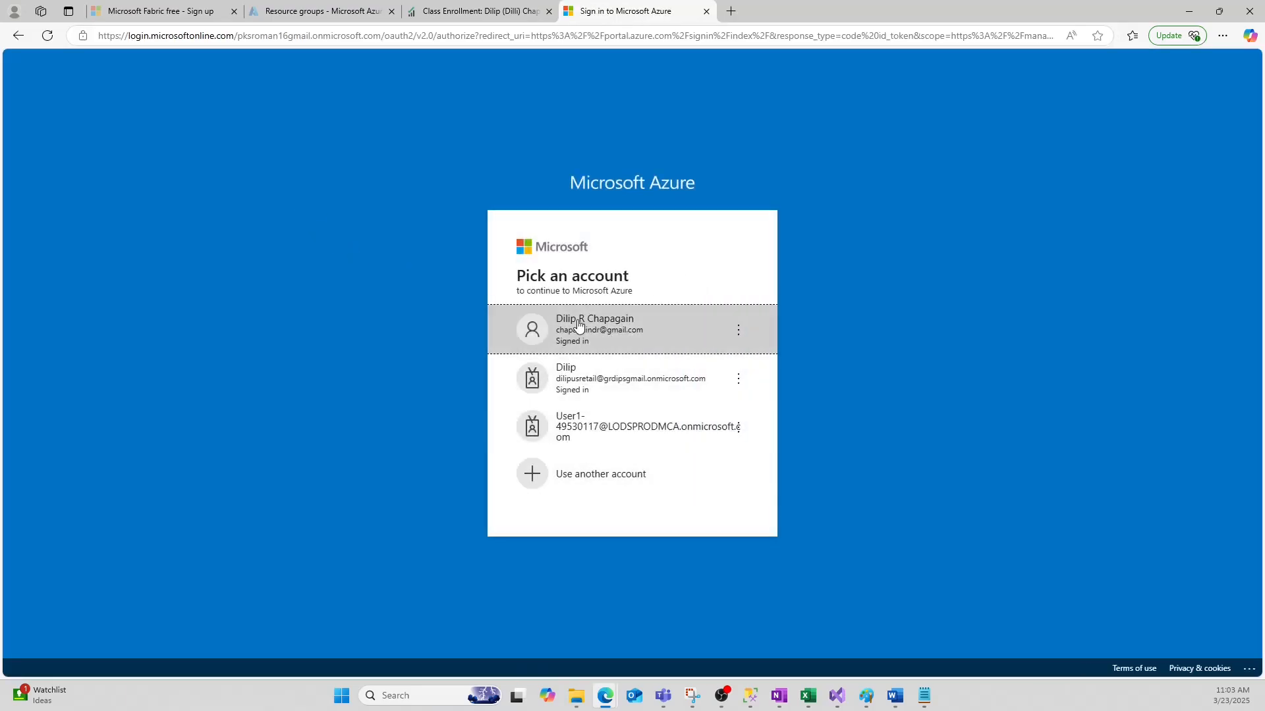
left_click(578, 325)
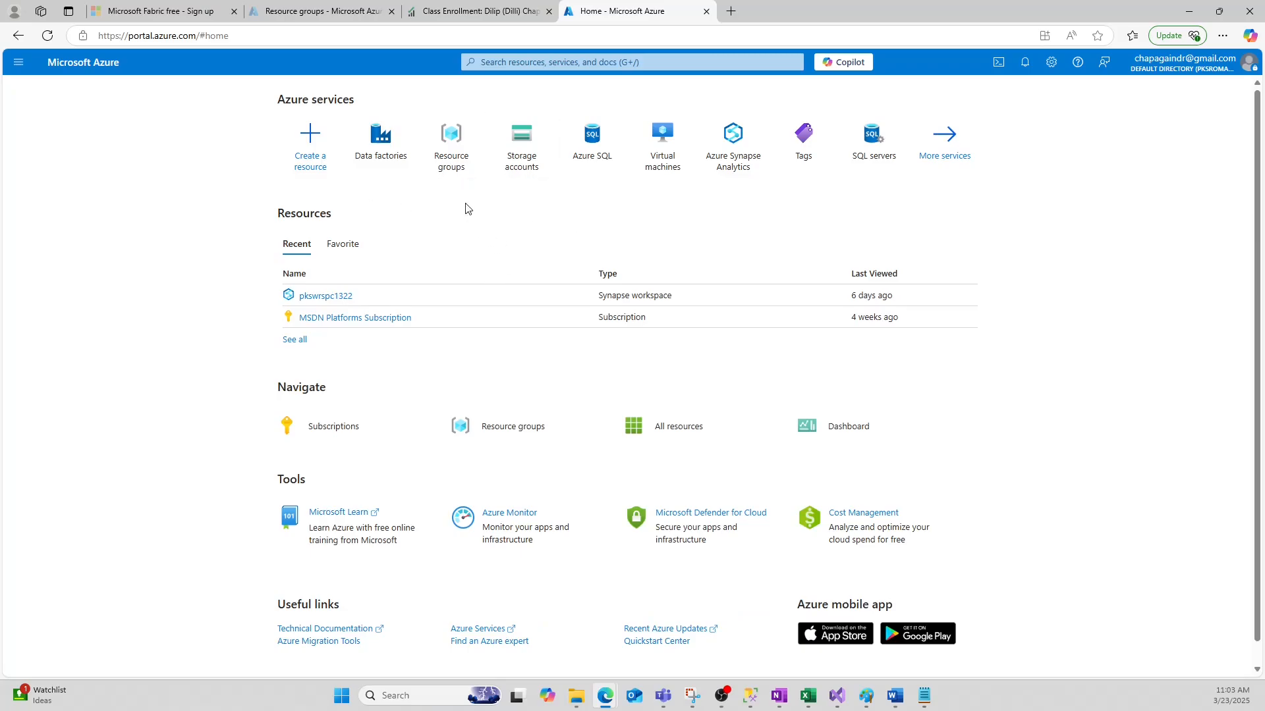
Search 'vir' to reach Virtual machines and begin creating an Azure virtual machine.
left_click(517, 66)
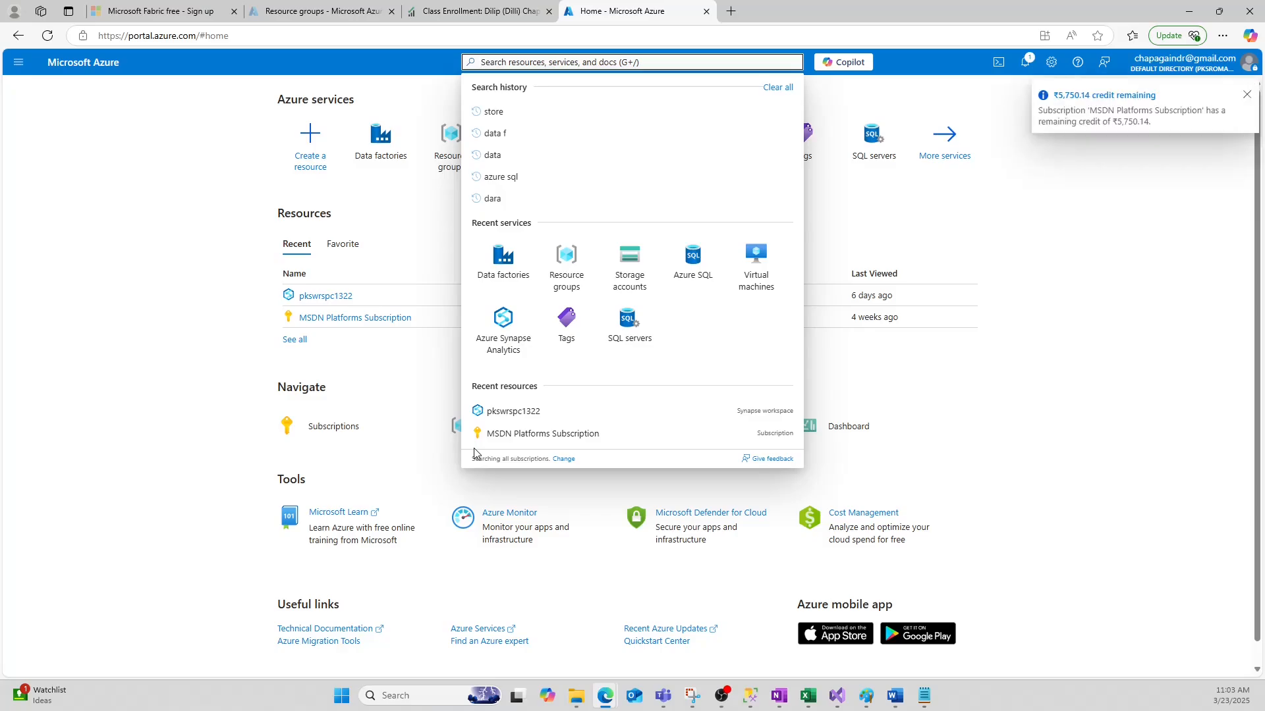
type("vir")
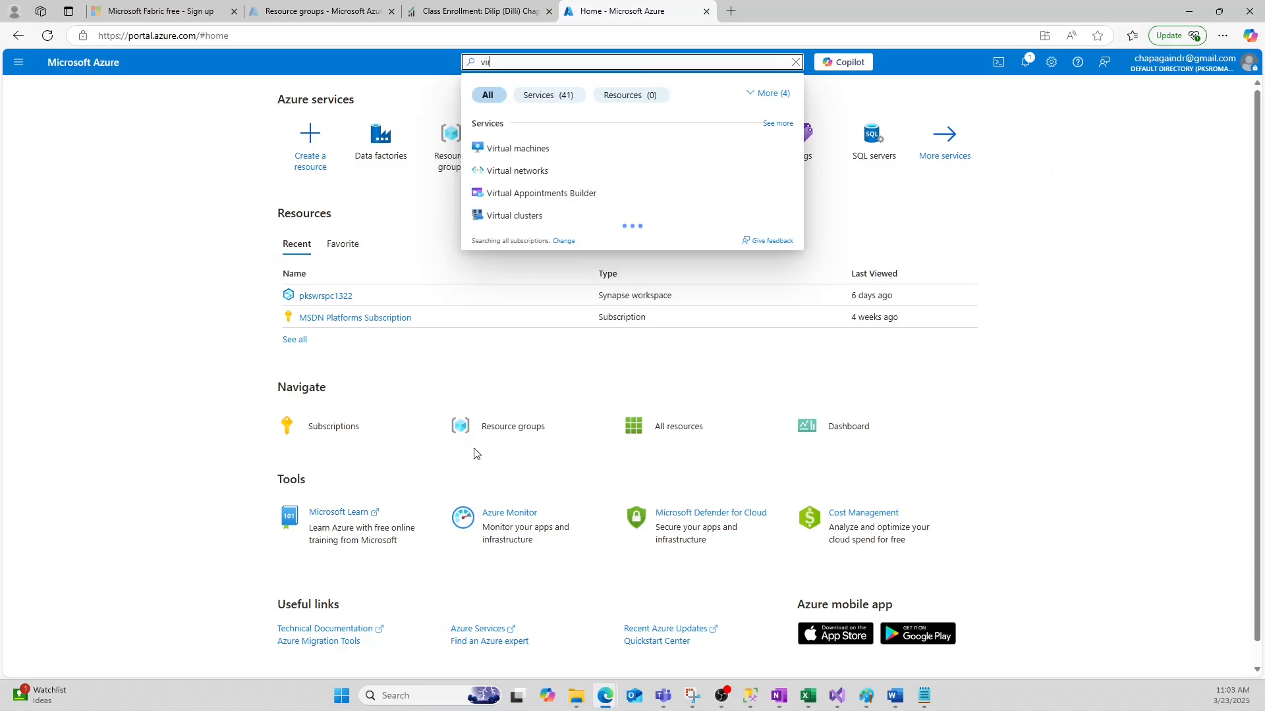
left_click(507, 154)
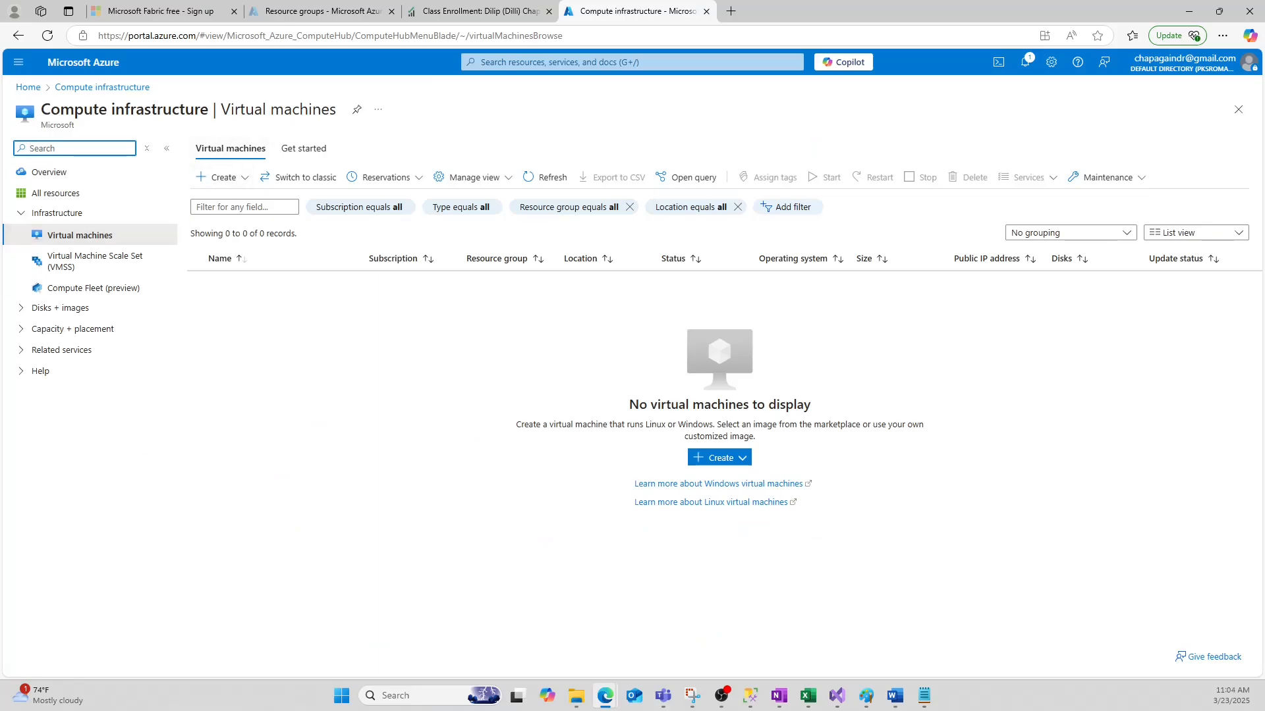
left_click(221, 179)
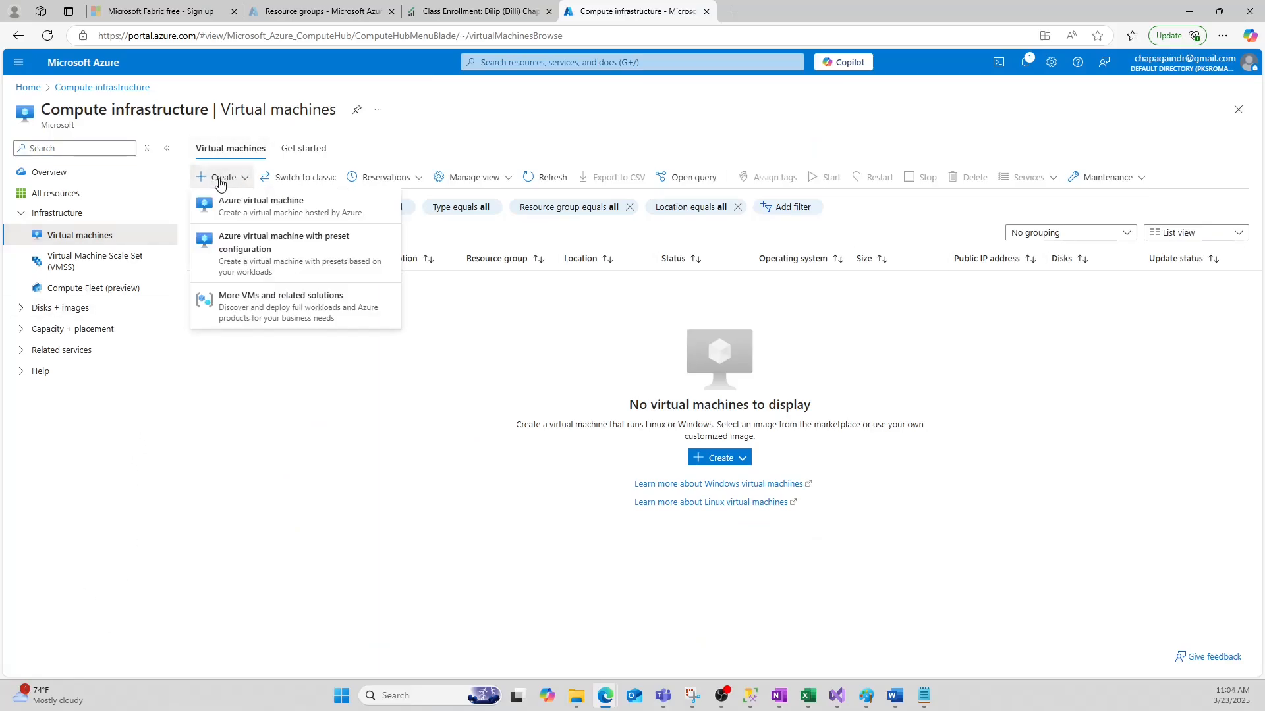
left_click(257, 211)
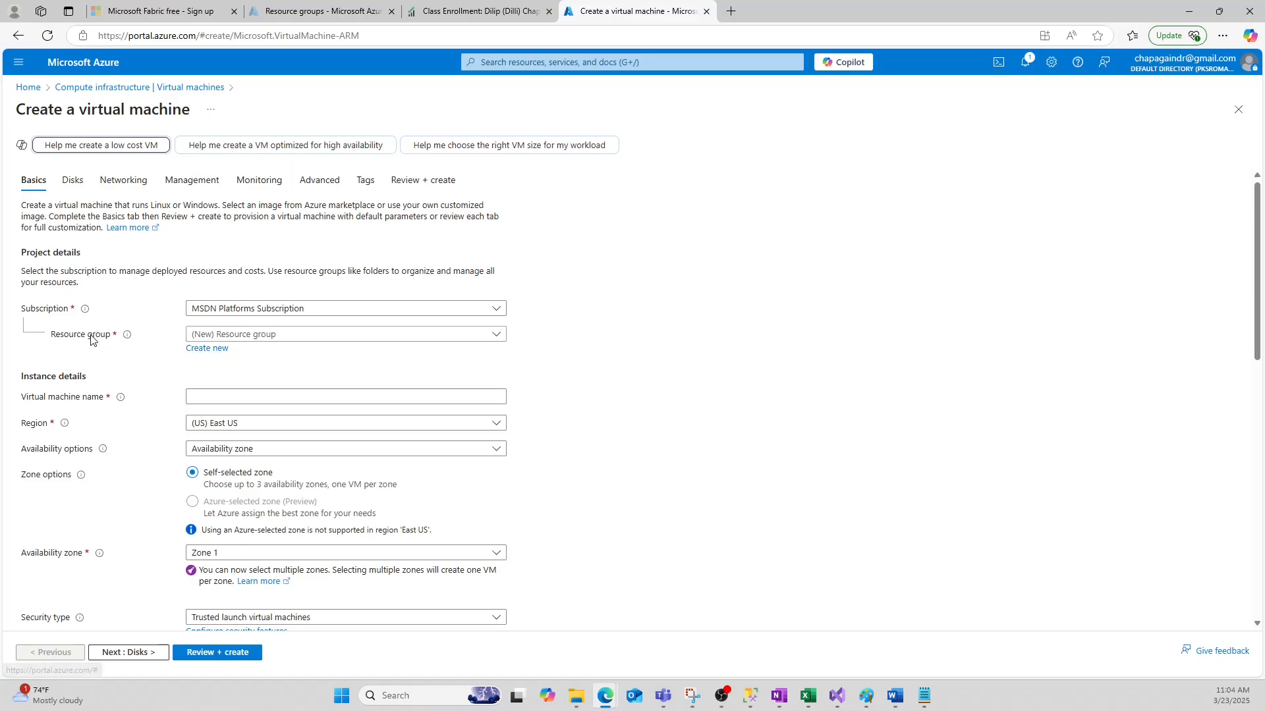
left_click(207, 348)
Create a new resource group named 'Dilip_Rg'.
left_click(257, 438)
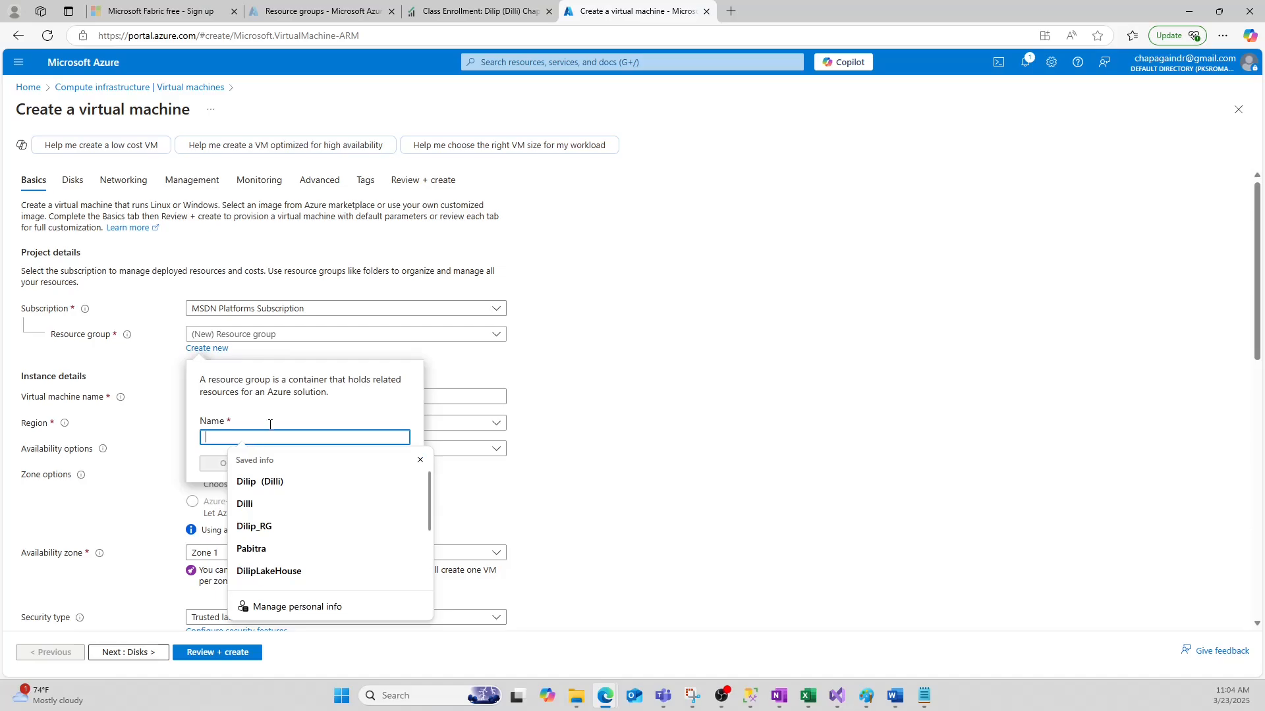
left_click(495, 334)
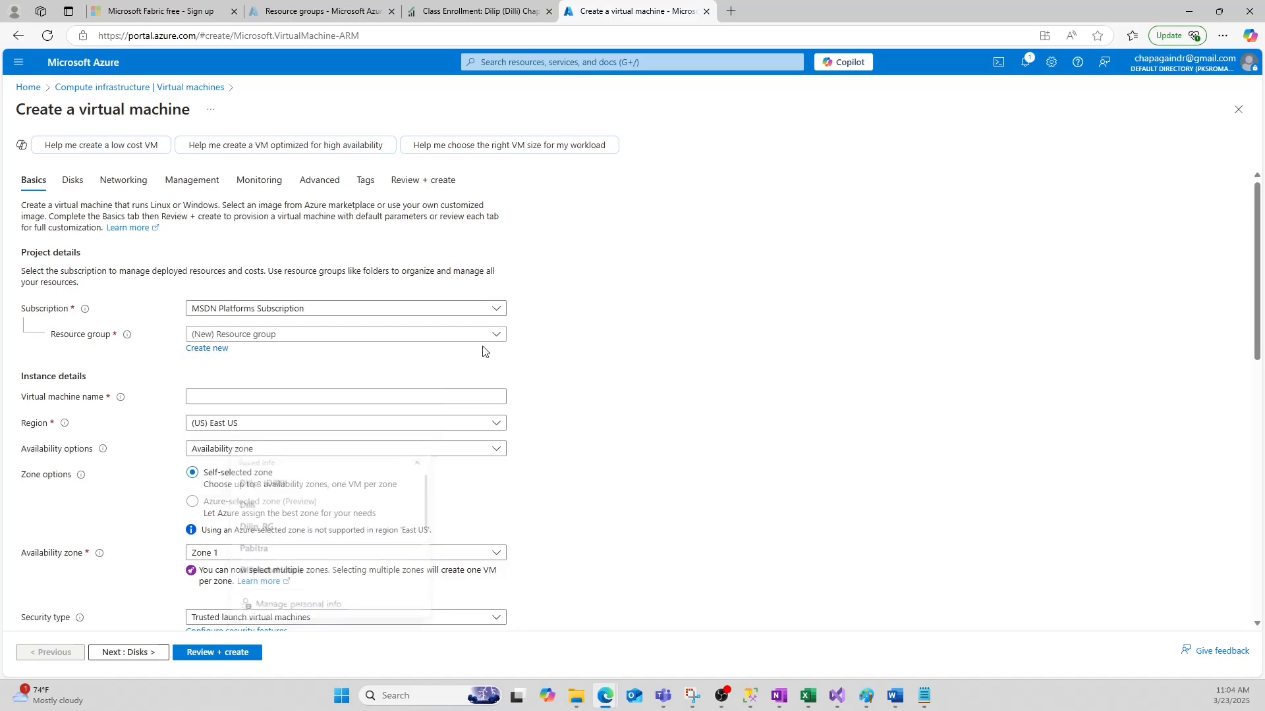
left_click(291, 336)
left_click(206, 347)
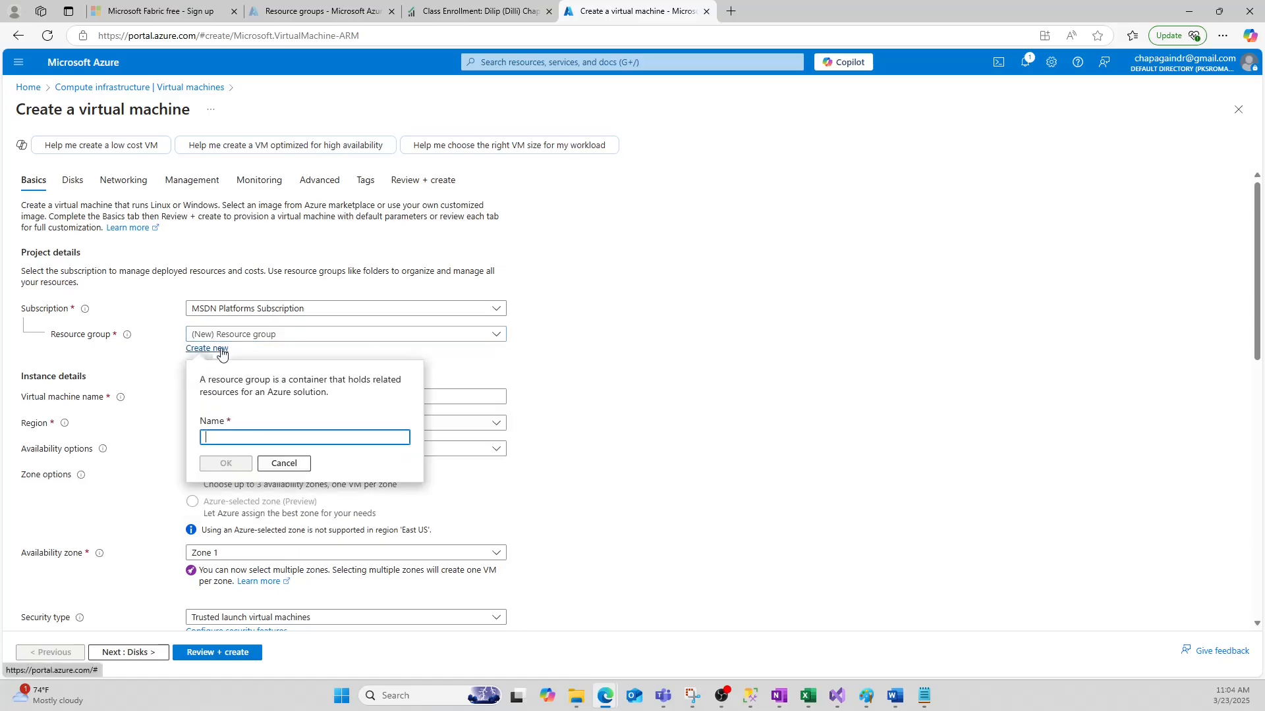
left_click(245, 436)
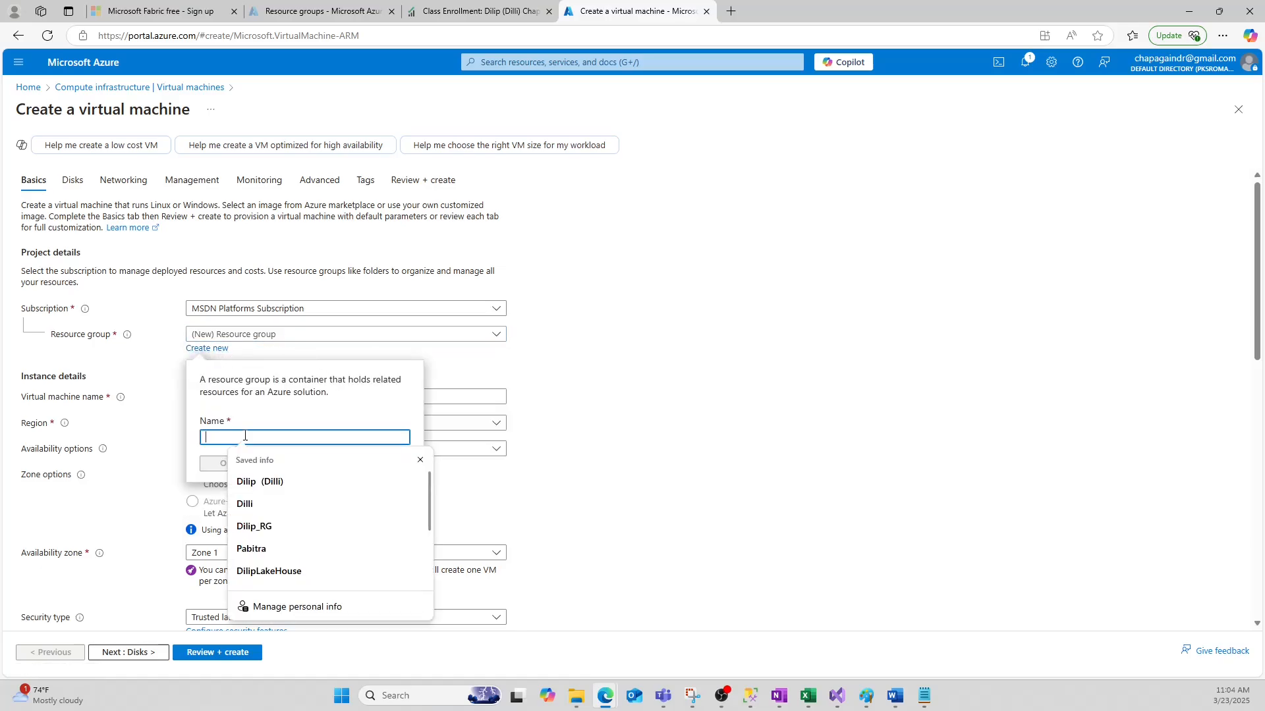
type("Dilip_")
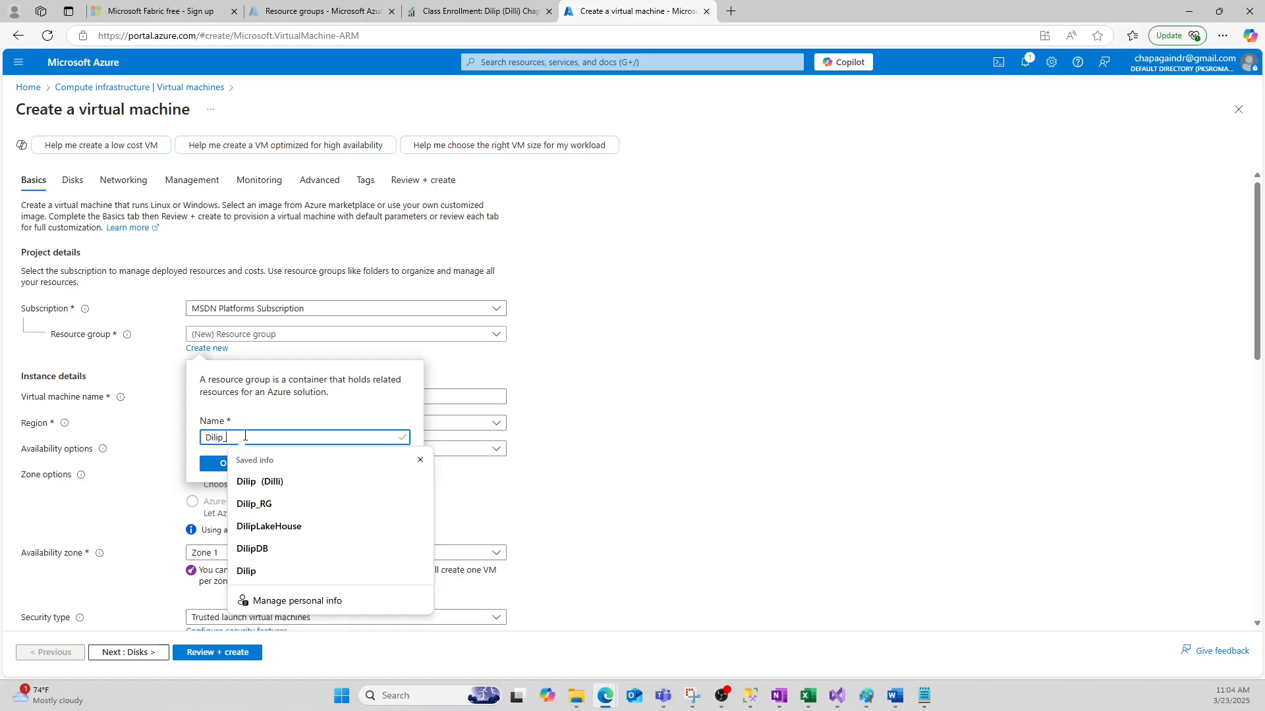
type("Rg")
left_click(226, 464)
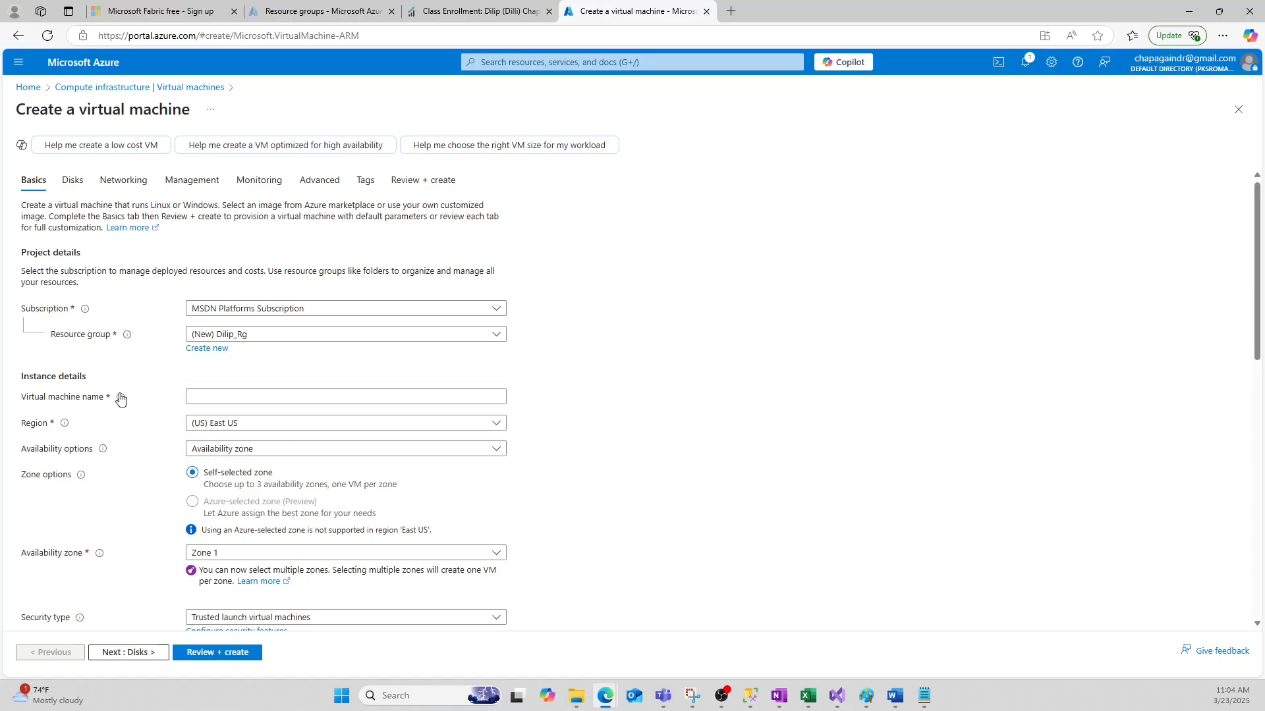
Name the virtual machine 'DilipVM'.
left_click(260, 397)
type("D")
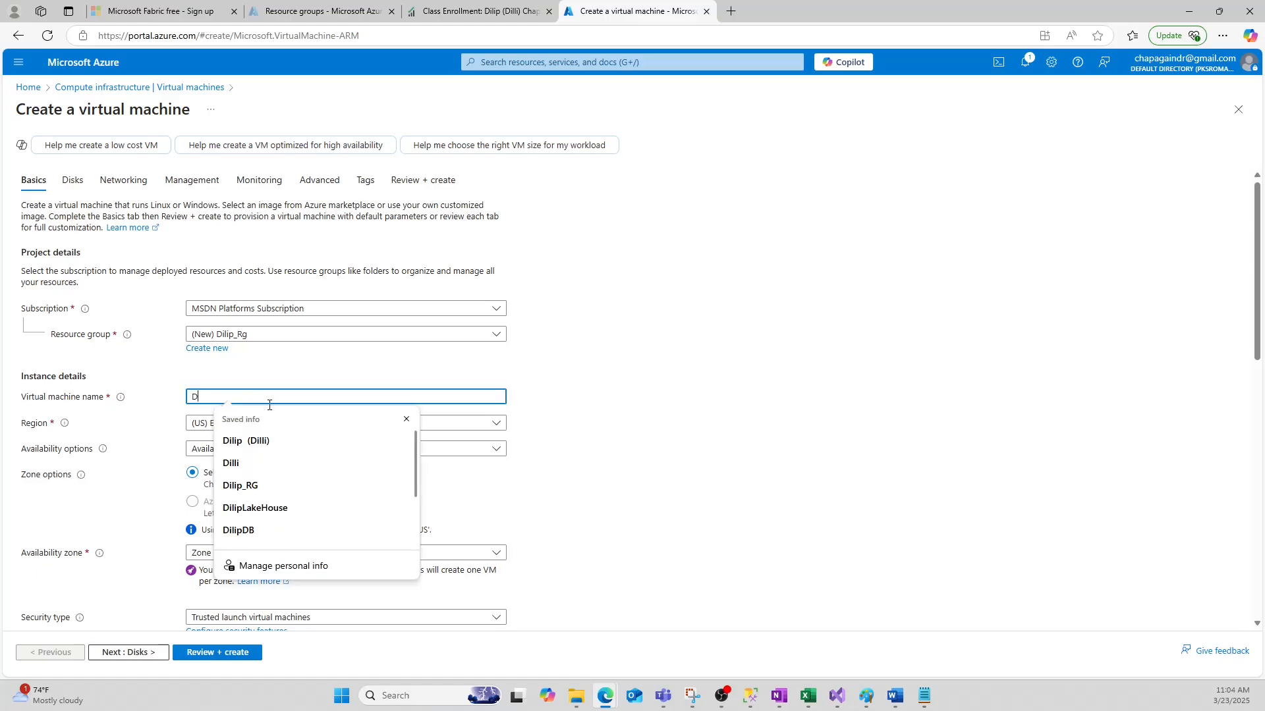
type("ilipVM")
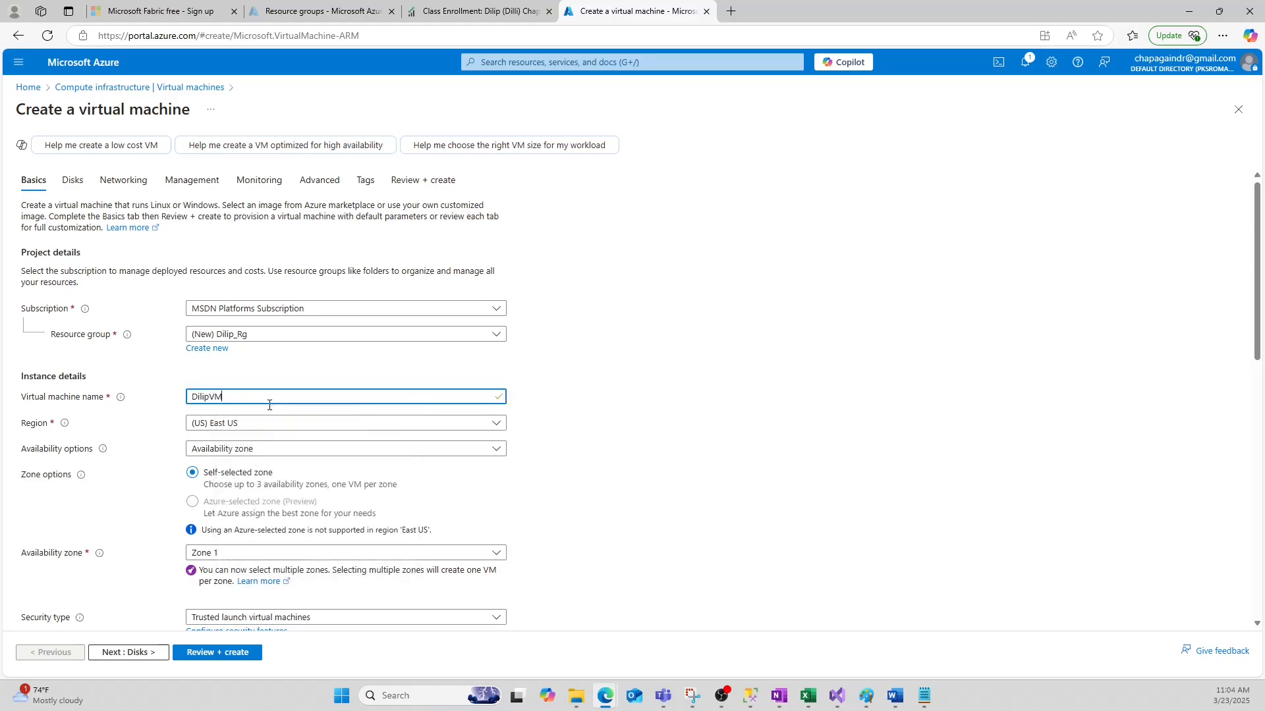
left_click(249, 448)
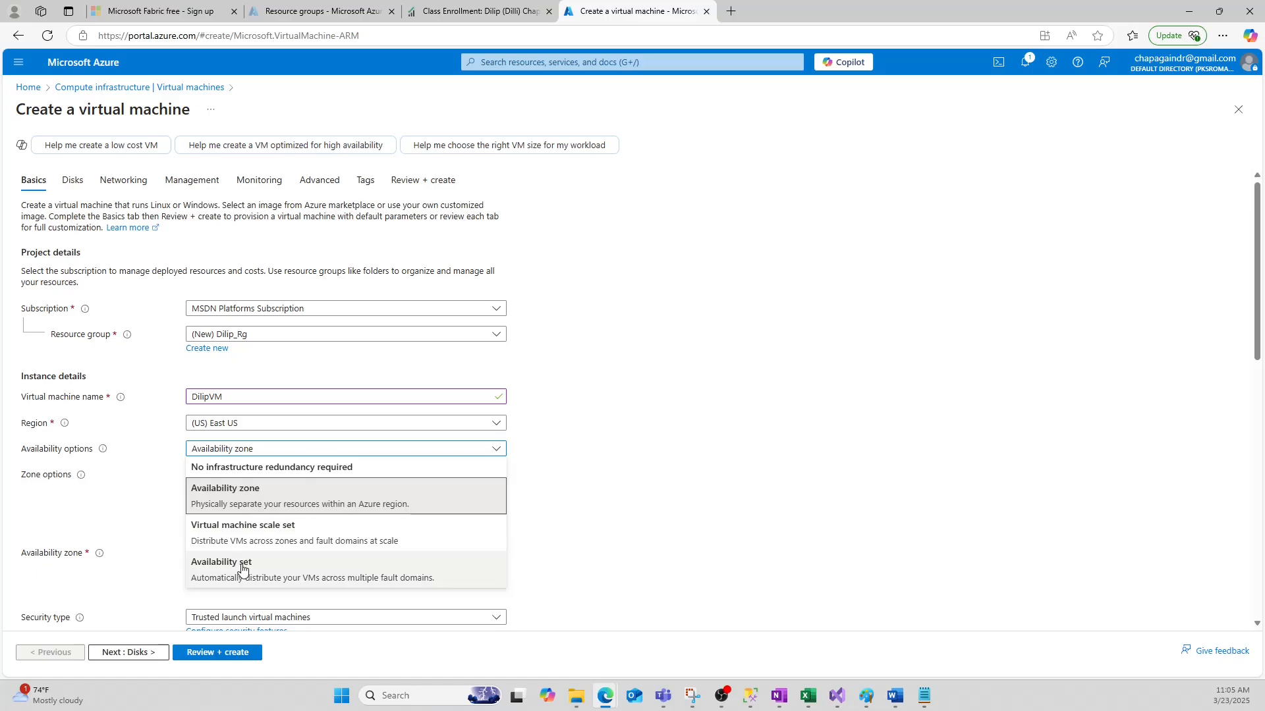
Pick 'No infrastructure redundancy required' and the Windows Server 2022 Datacenter: Azure Edition Hotpatch - x64 Gen2 image.
left_click(250, 469)
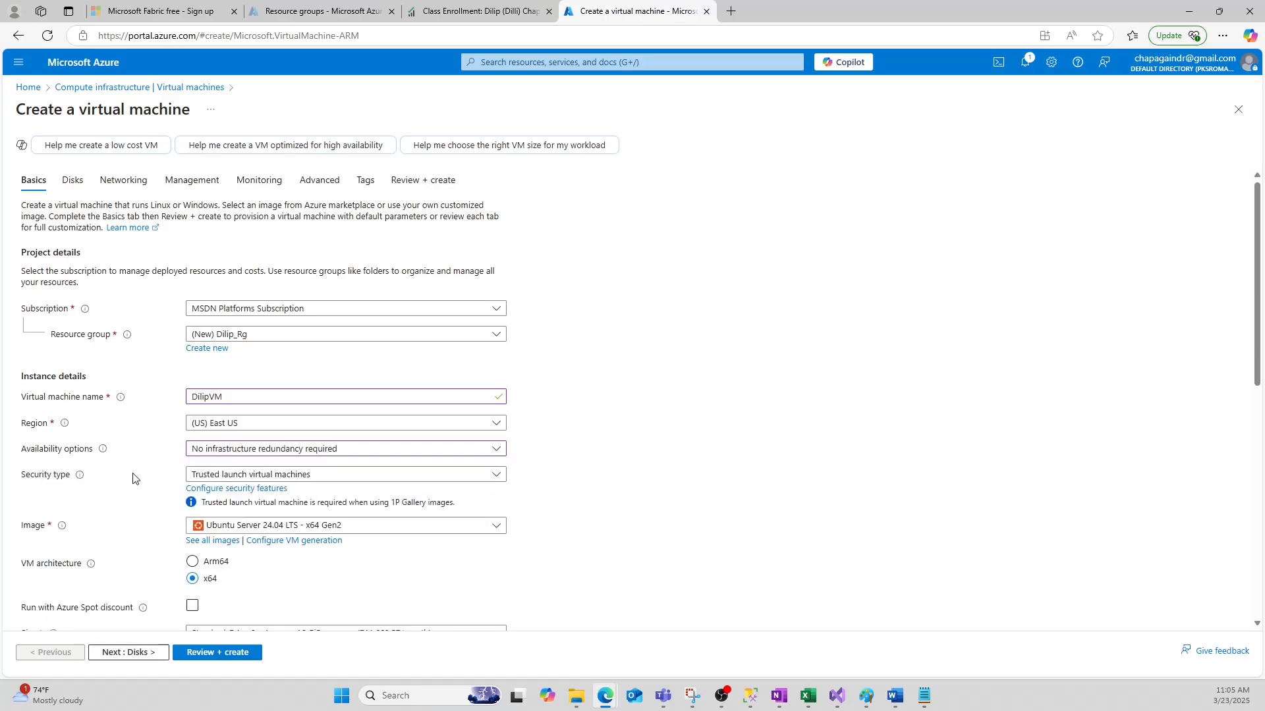
left_click(389, 530)
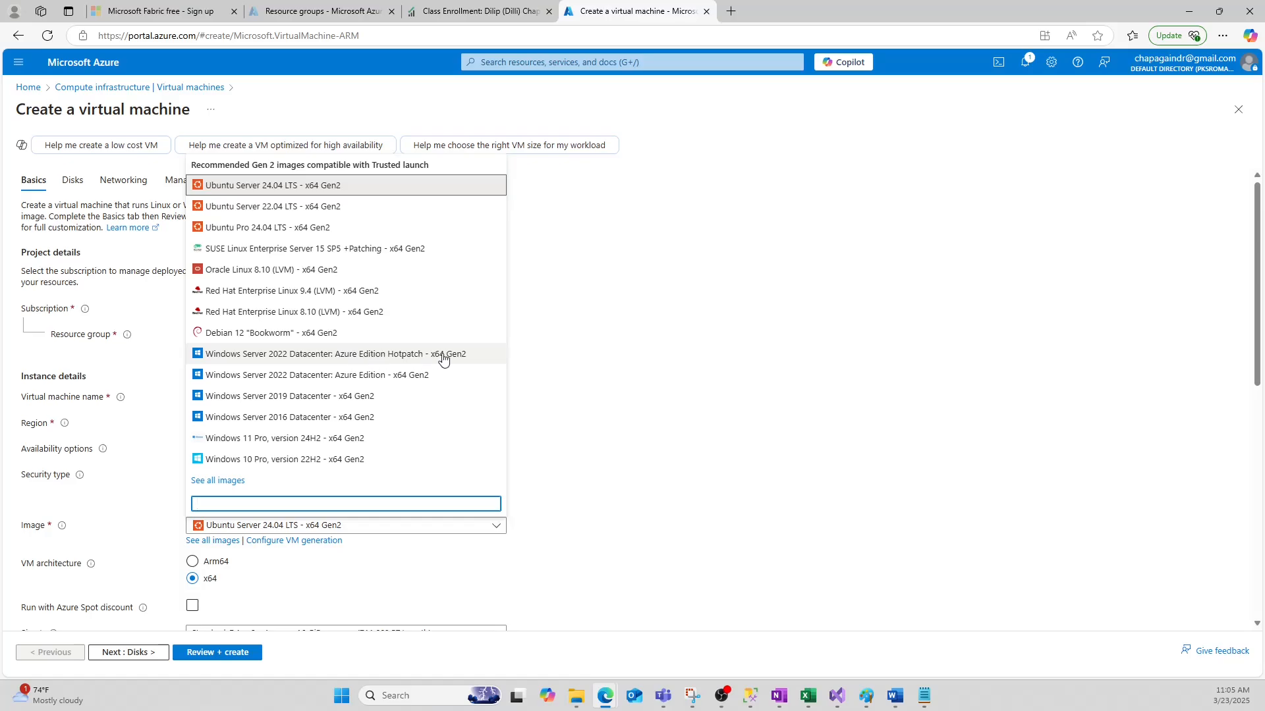
left_click(254, 356)
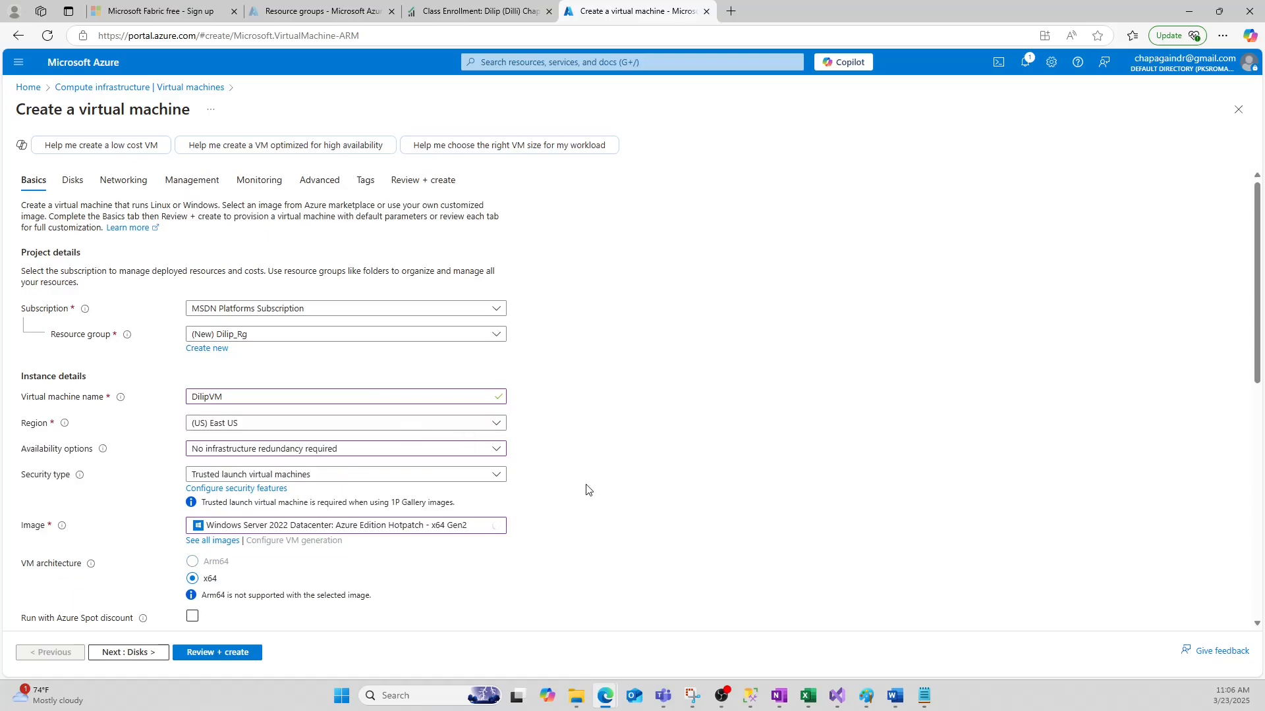
scroll(367, 558, "down", 2)
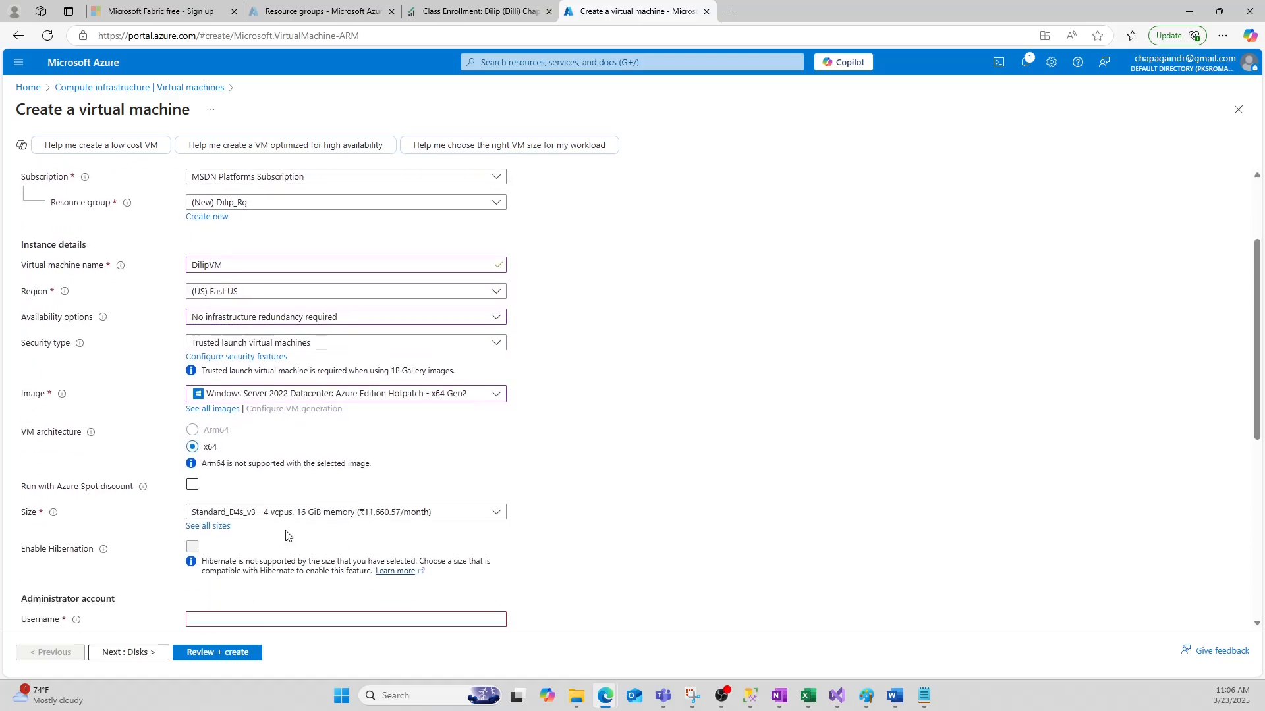
Keep the Standard_D4s_v3 size after browsing all available VM sizes.
left_click(319, 514)
left_click(297, 452)
scroll(424, 534, "down", 2)
scroll(424, 535, "down", 3)
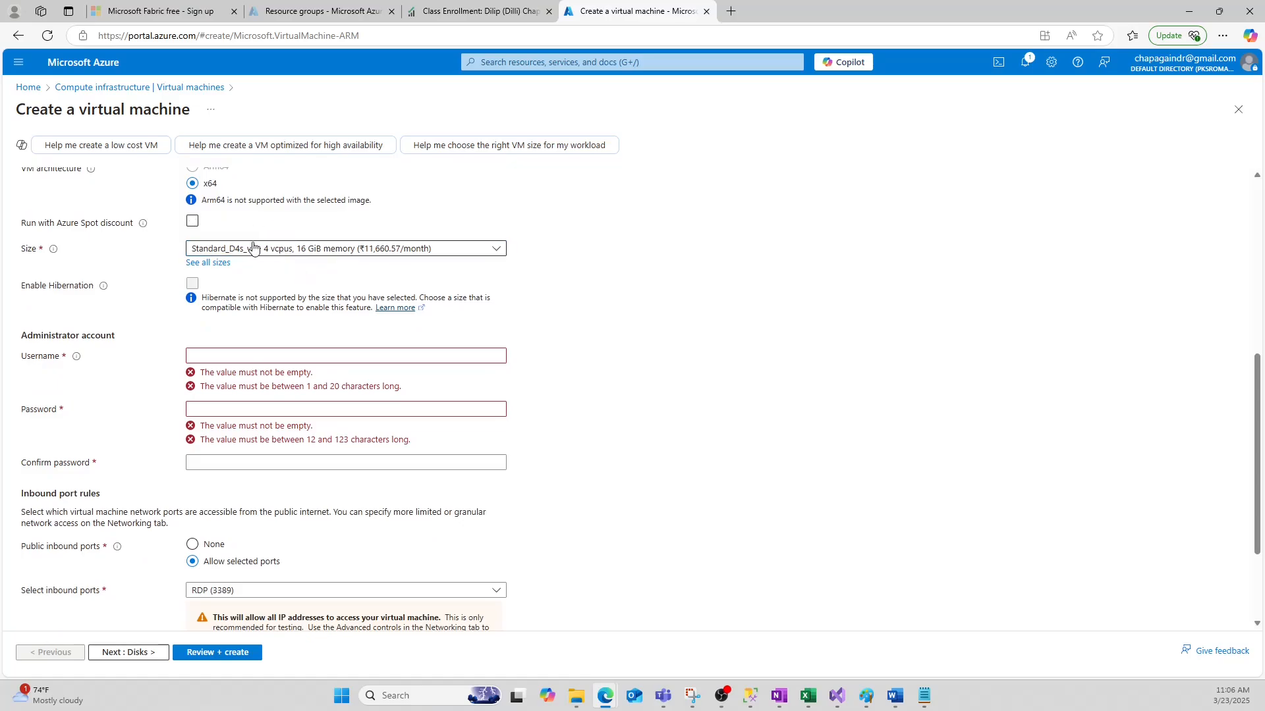
left_click(200, 263)
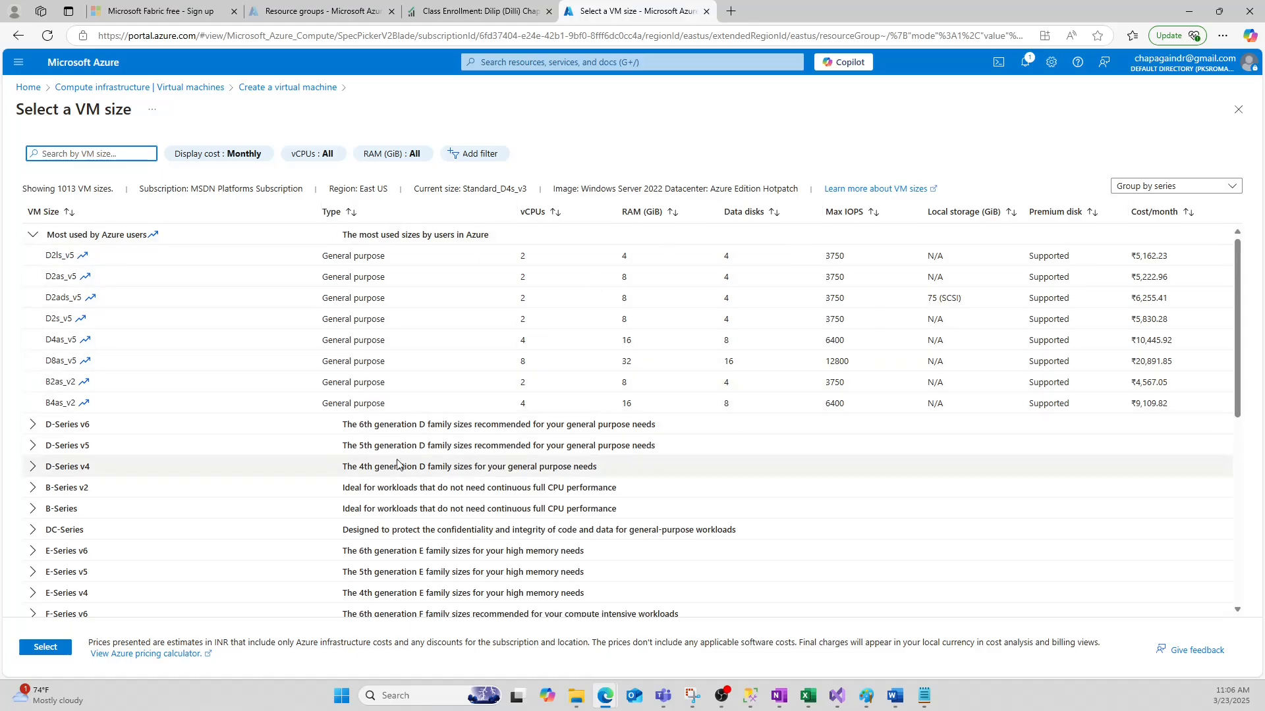
scroll(277, 525, "up", 6)
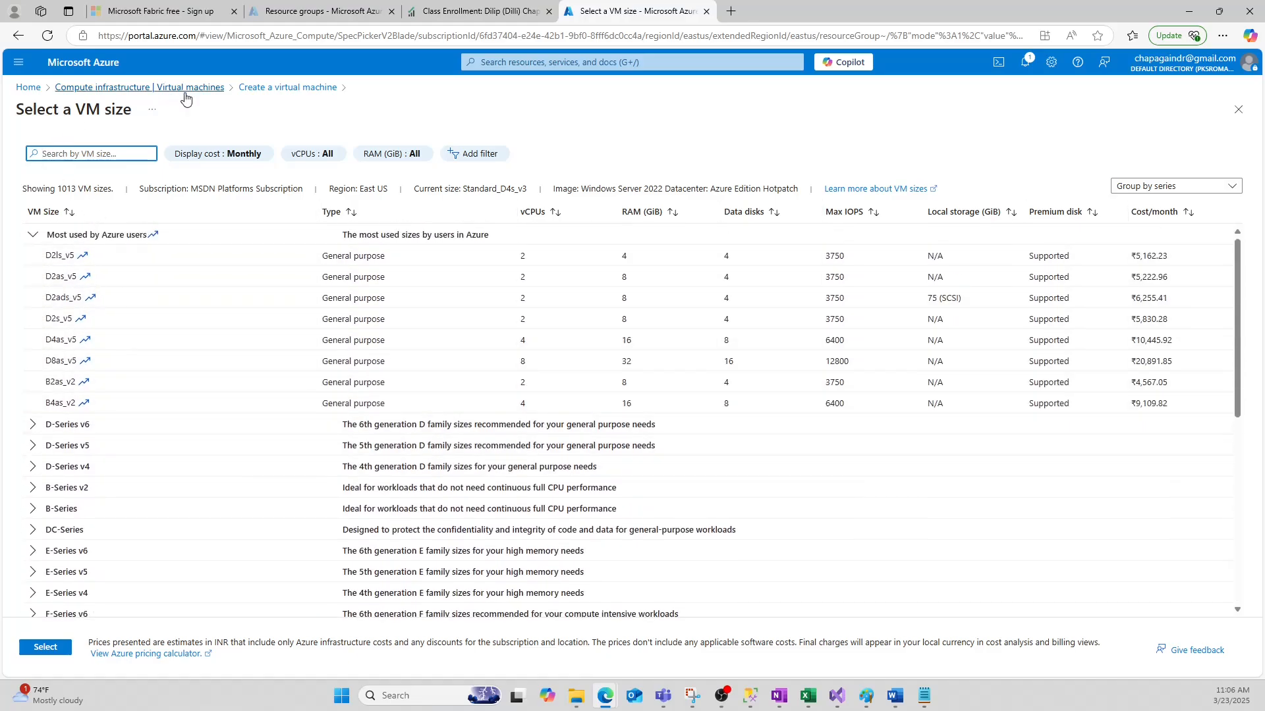
left_click(283, 87)
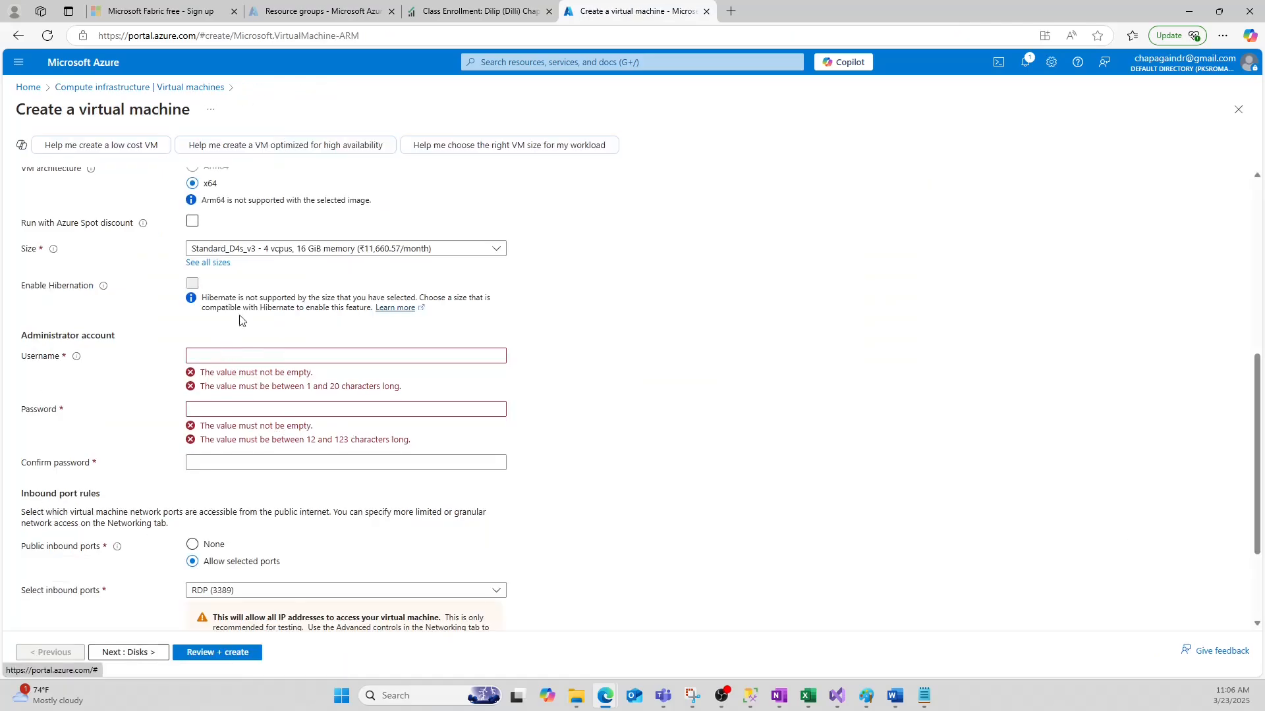
Fill in the administrator username from the browser's saved entries.
left_click(222, 356)
left_click(249, 356)
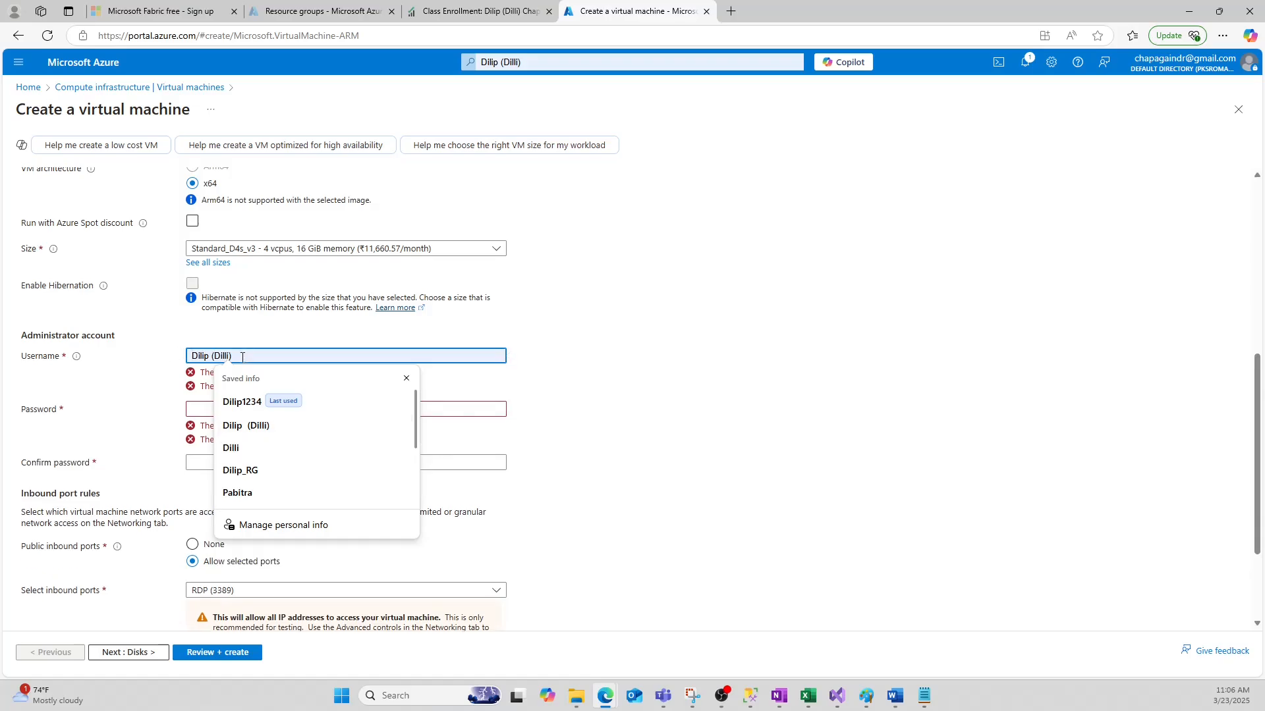
left_click(242, 402)
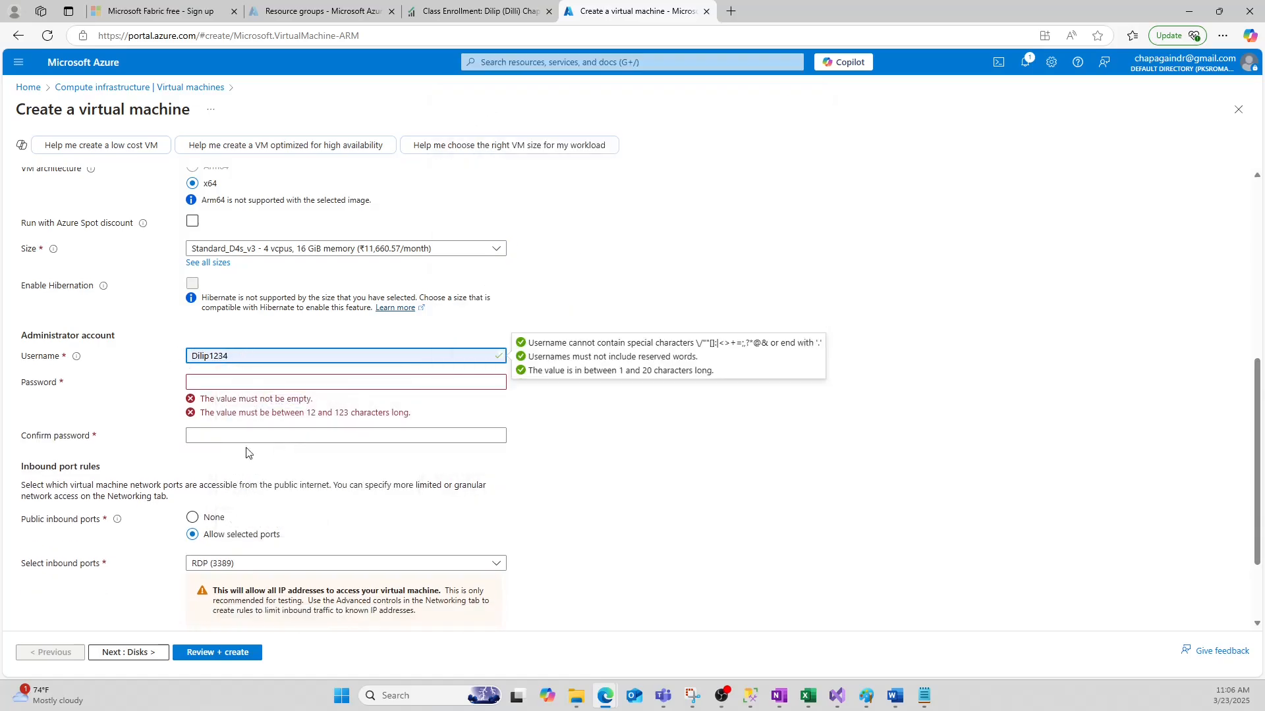
Enter and confirm the administrator password, then go to the Disks settings.
left_click(211, 382)
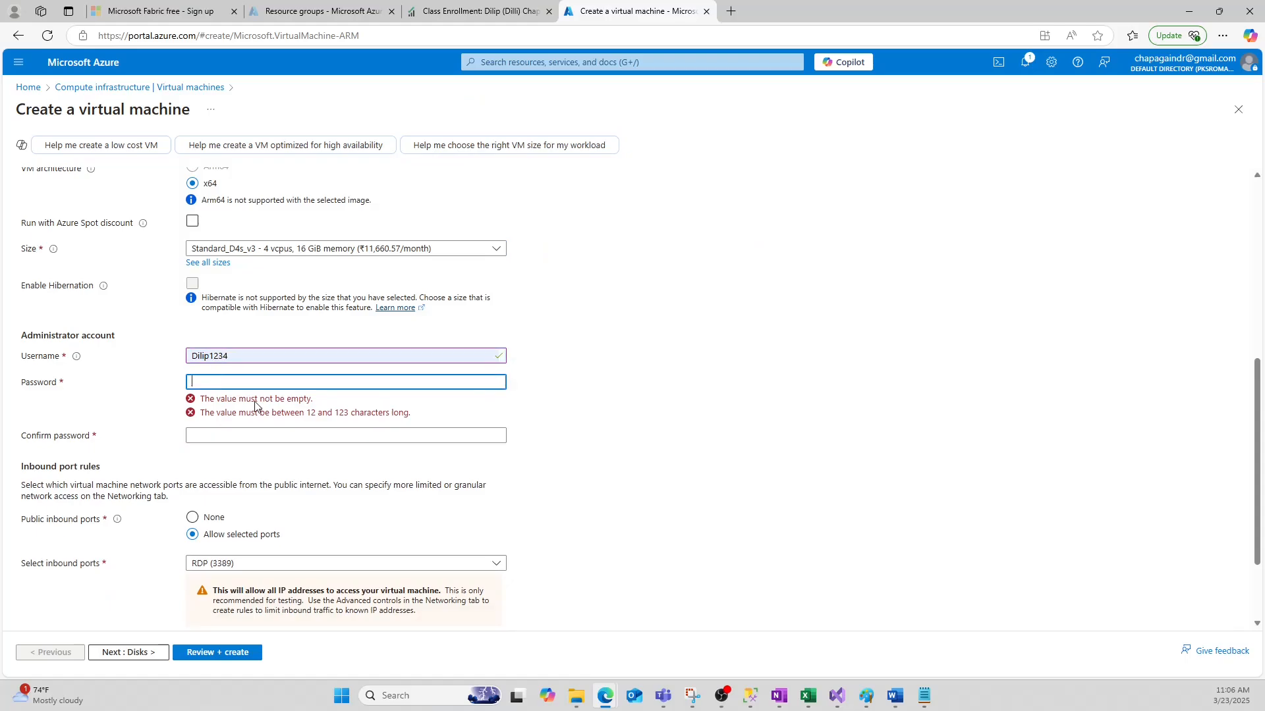
type("Dil••••")
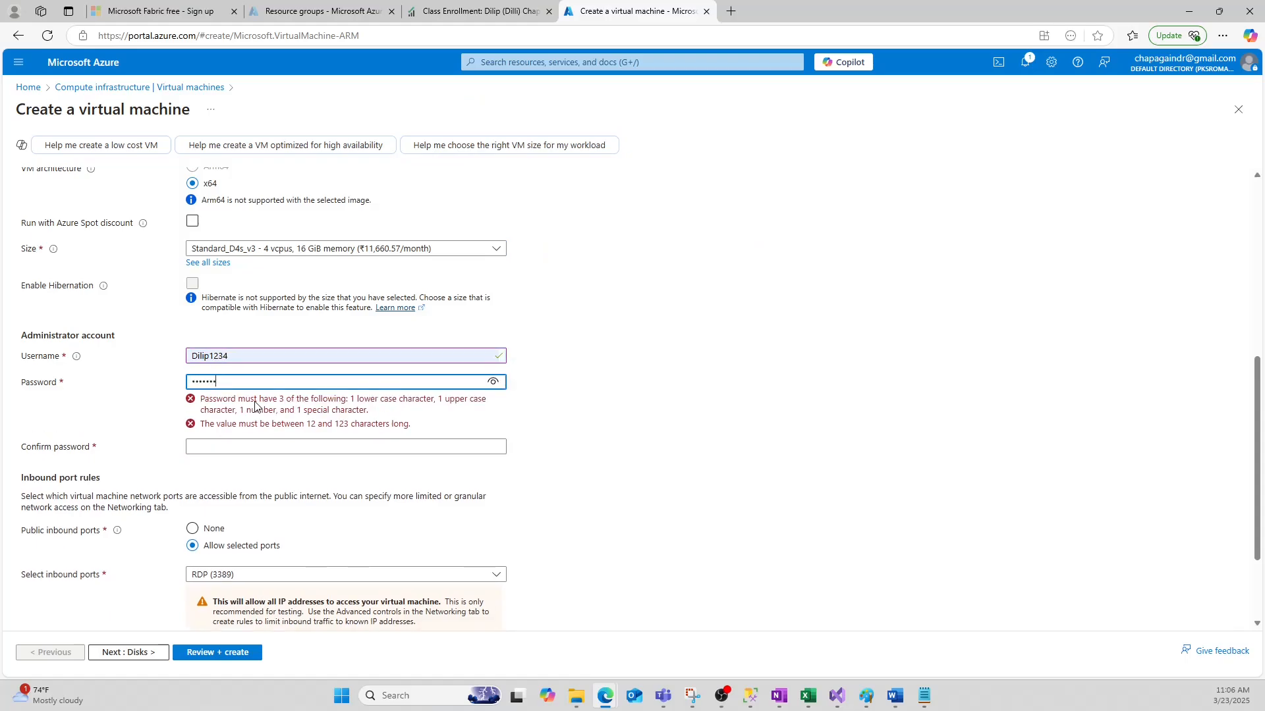
type("••••")
left_click(245, 406)
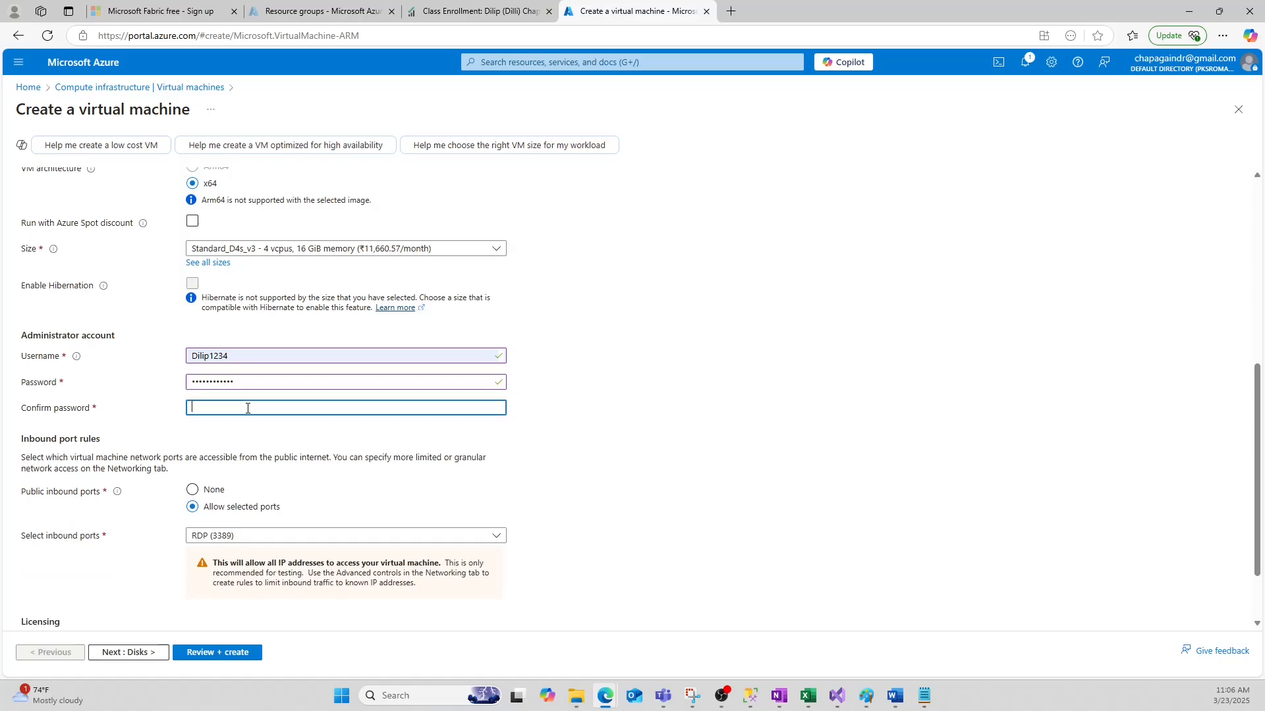
type("Di")
left_click(667, 428)
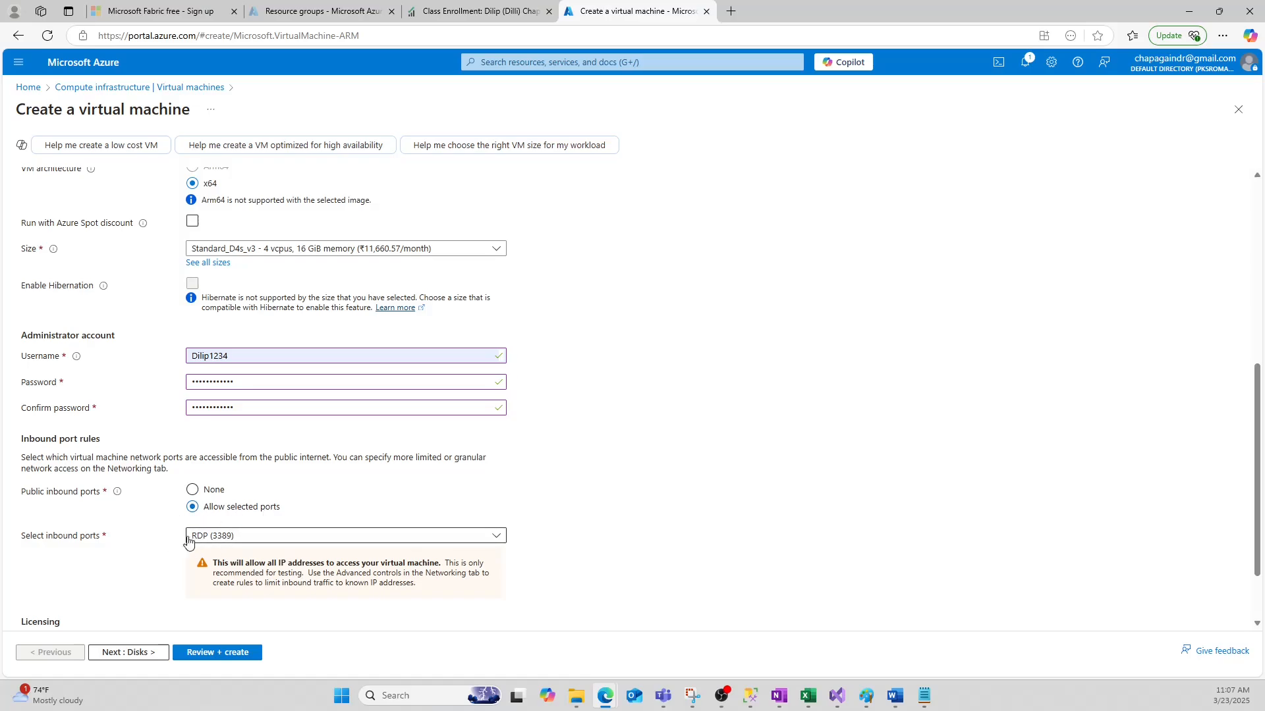
scroll(137, 605, "down", 1)
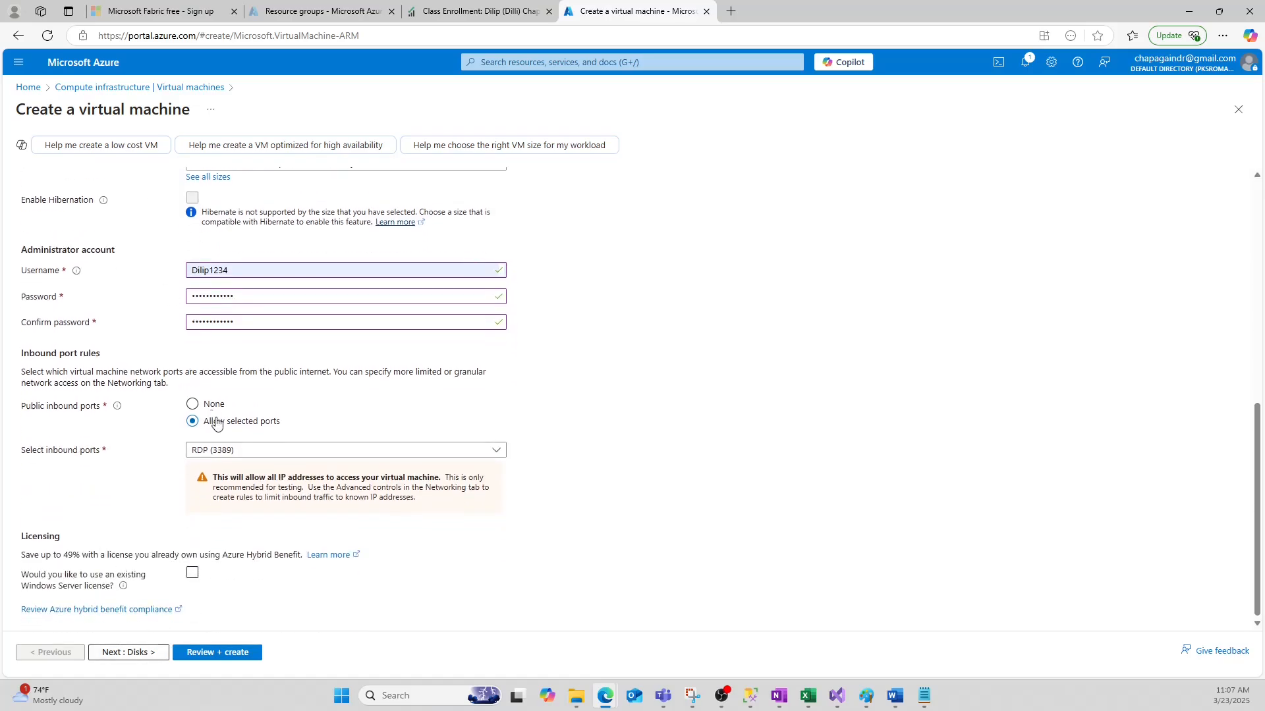
scroll(192, 395, "up", 6)
left_click(71, 182)
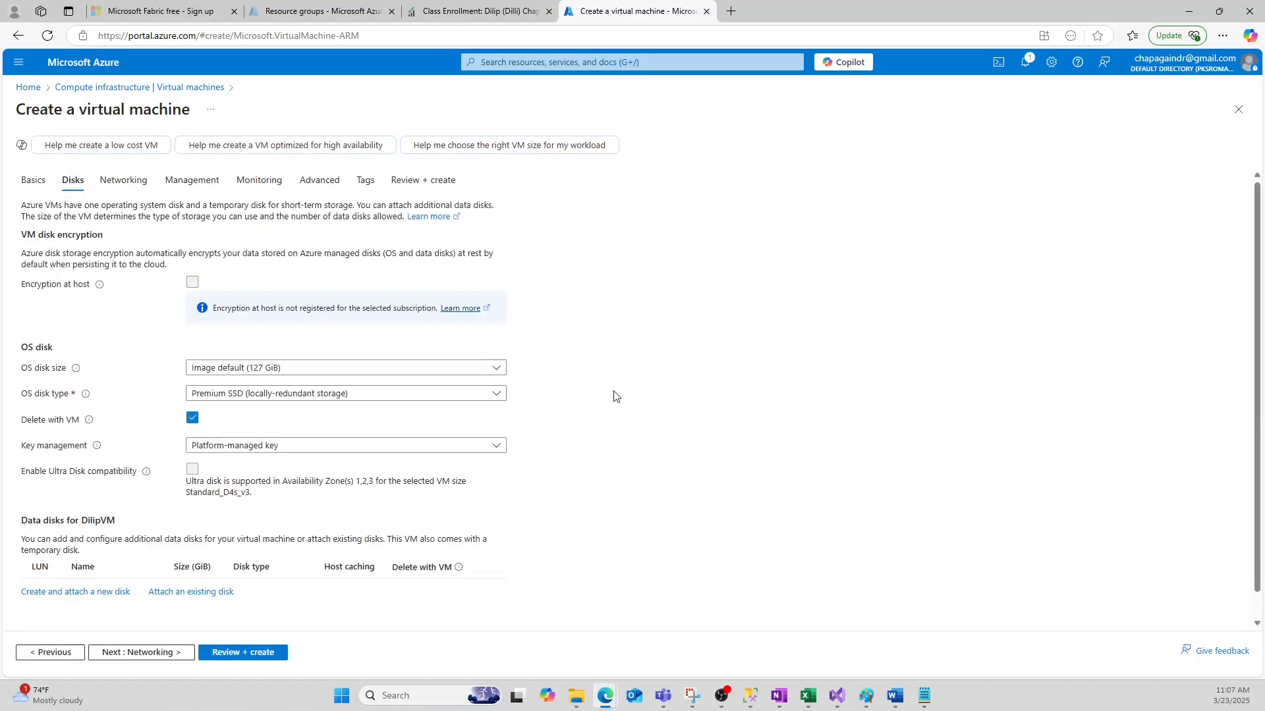
Keep the Image default 127 GiB OS disk, dismiss Edge's save-password prompt, and go to Networking.
scroll(613, 395, "down", 1)
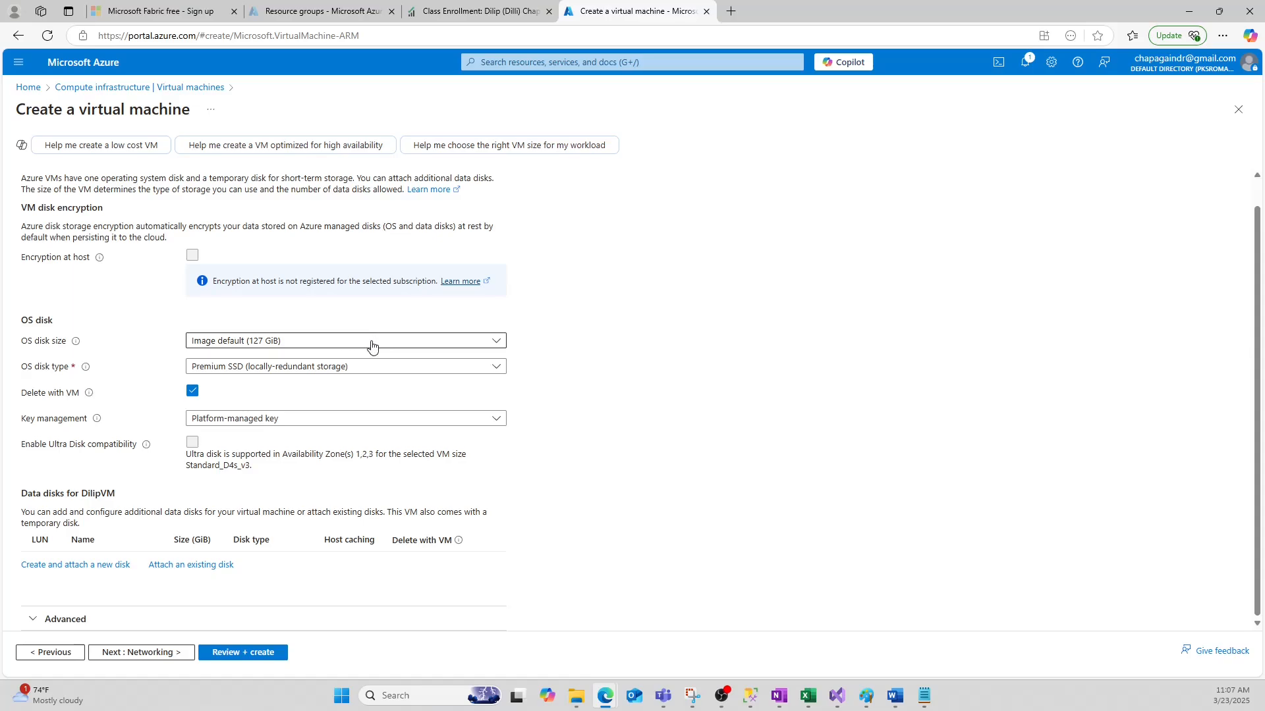
left_click(373, 345)
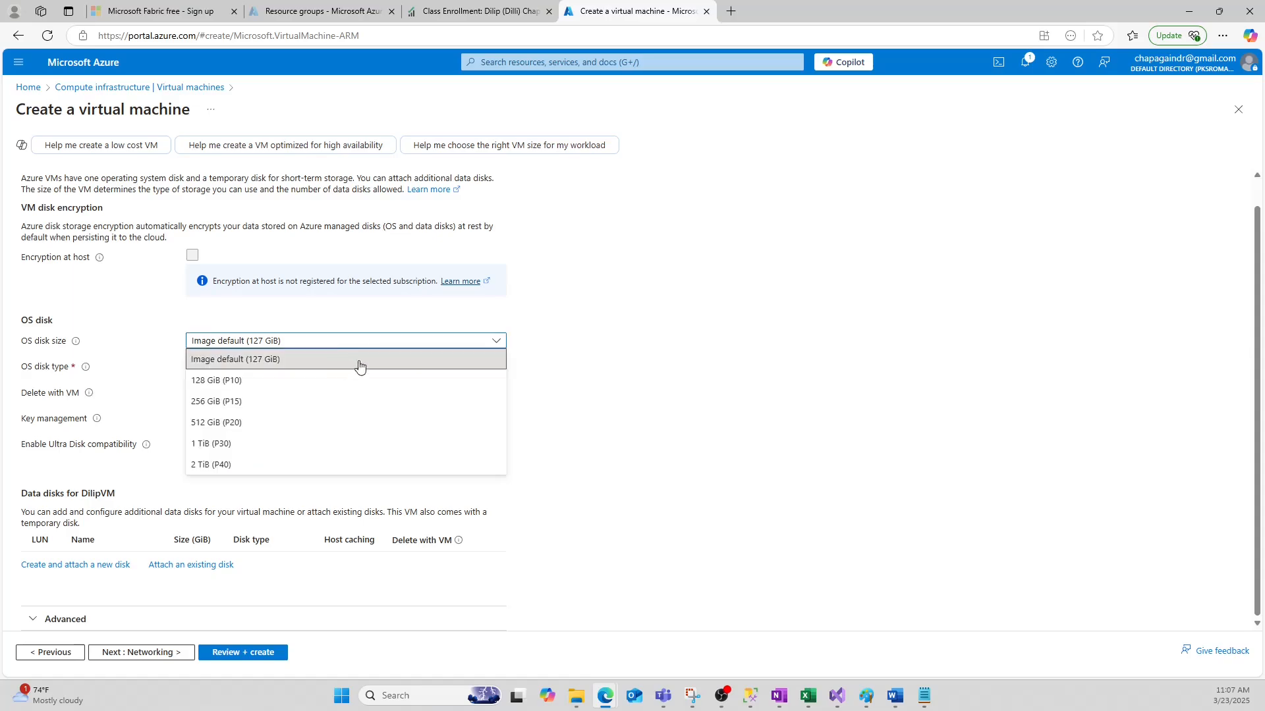
left_click(327, 369)
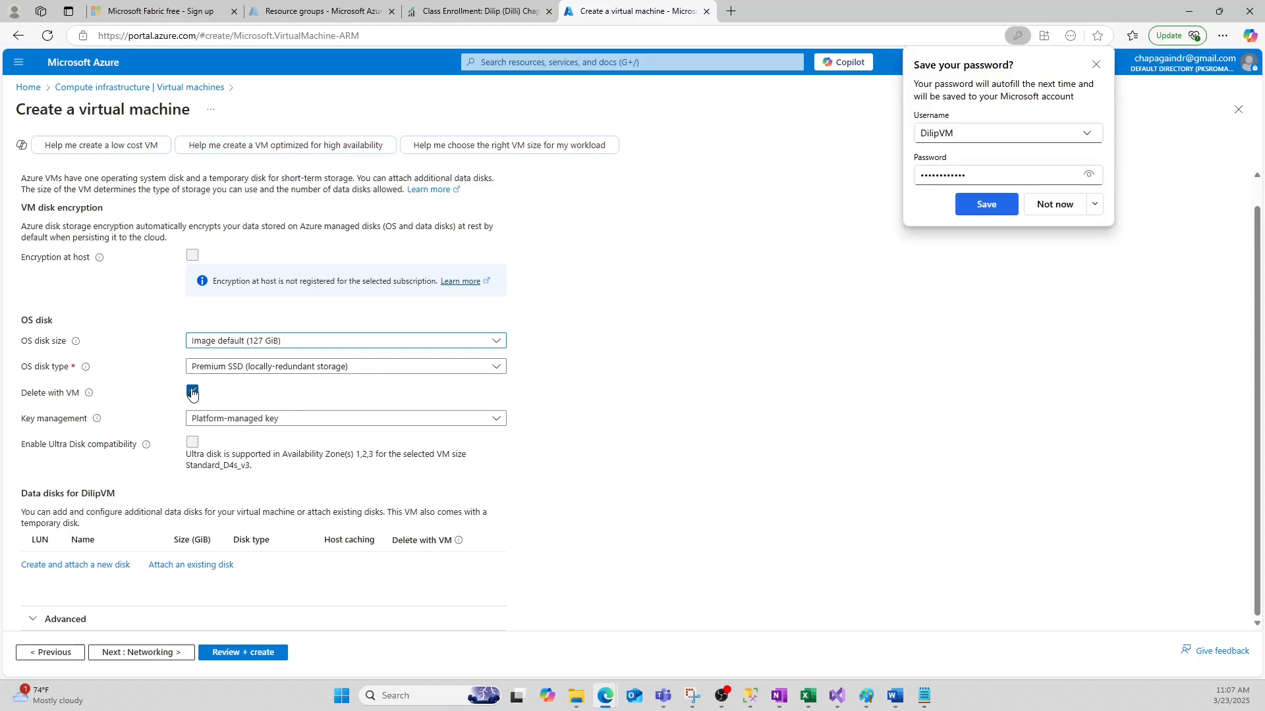
left_click(1096, 64)
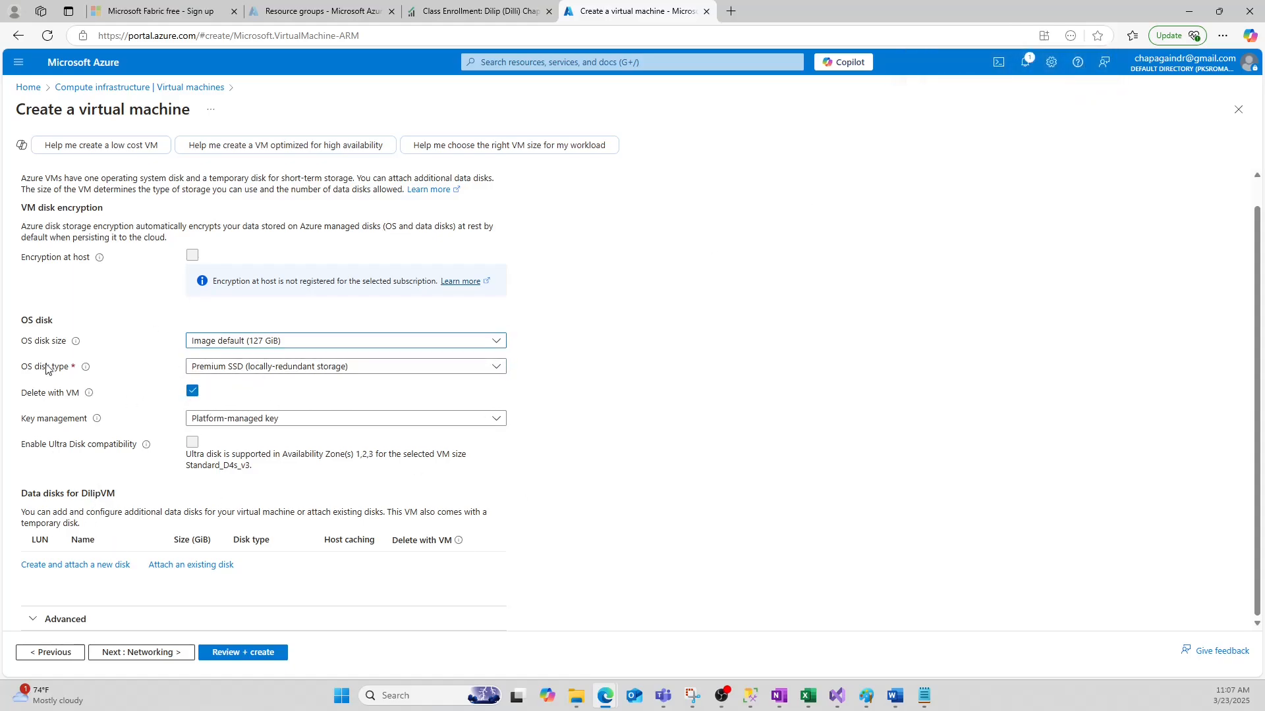
scroll(176, 261, "up", 1)
left_click(127, 182)
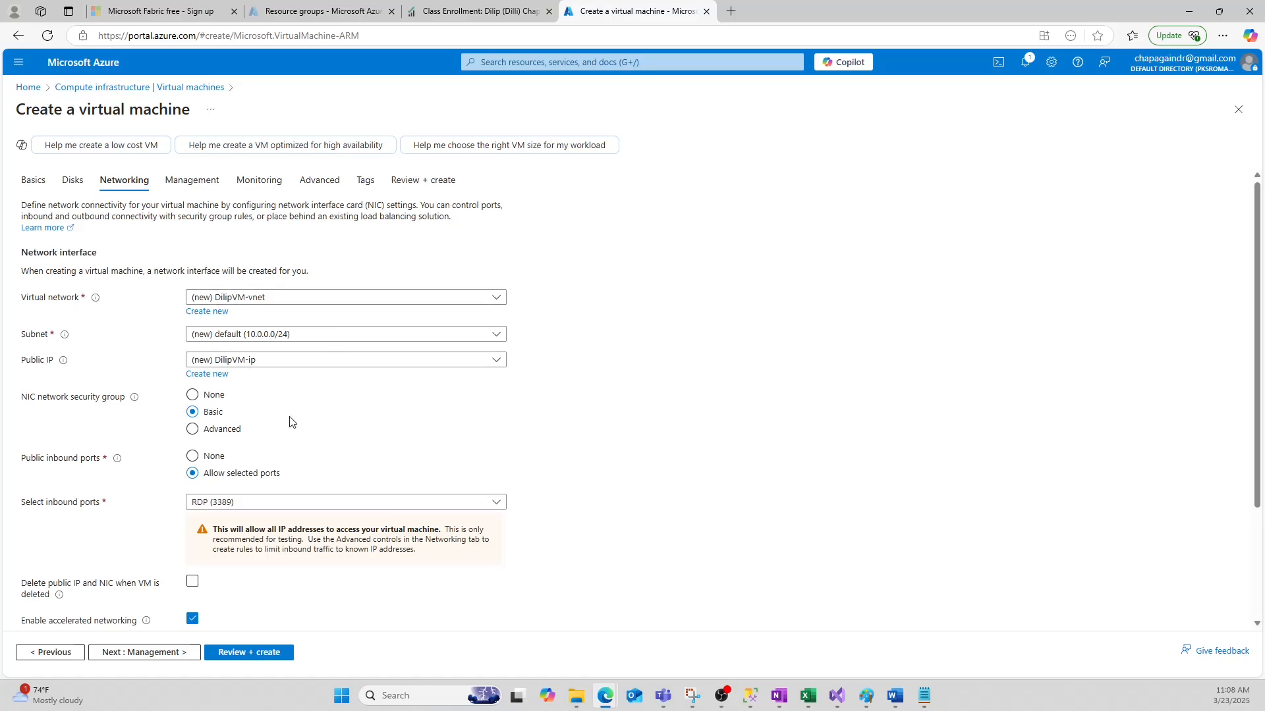
Leave the default new virtual network and public IP and go to the Management tab.
scroll(287, 573, "down", 2)
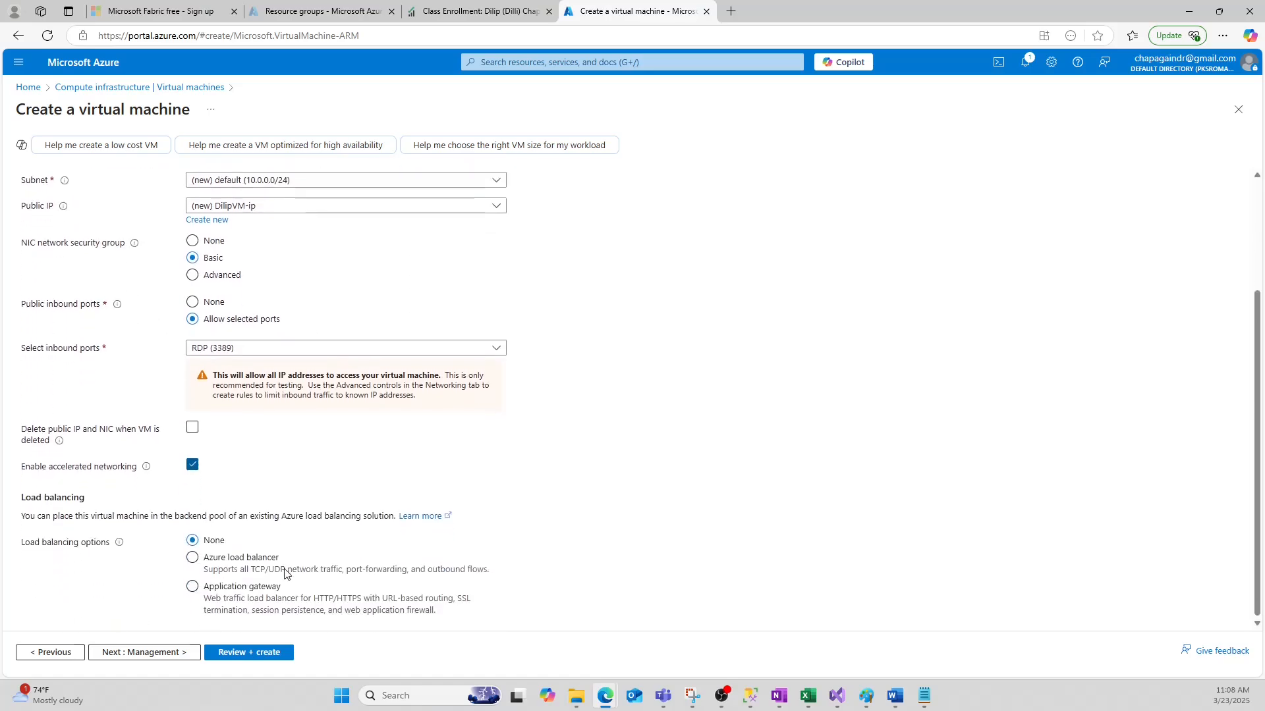
scroll(280, 535, "up", 2)
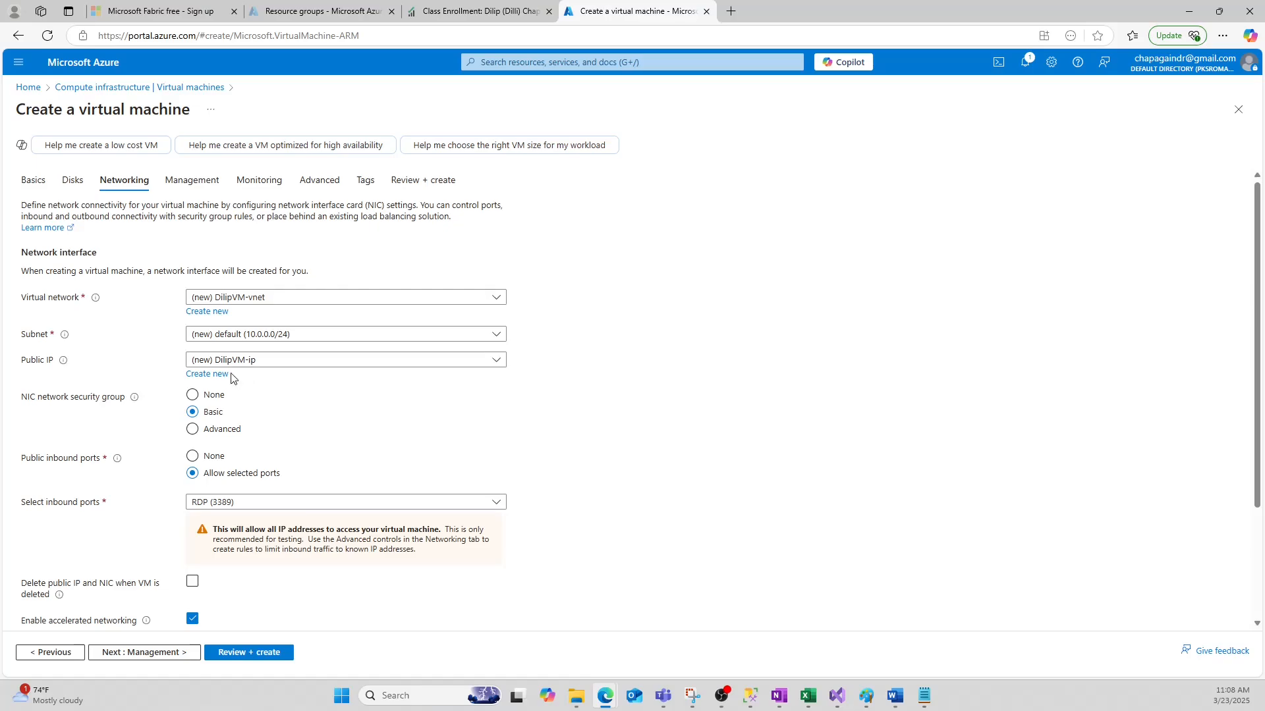
left_click(191, 180)
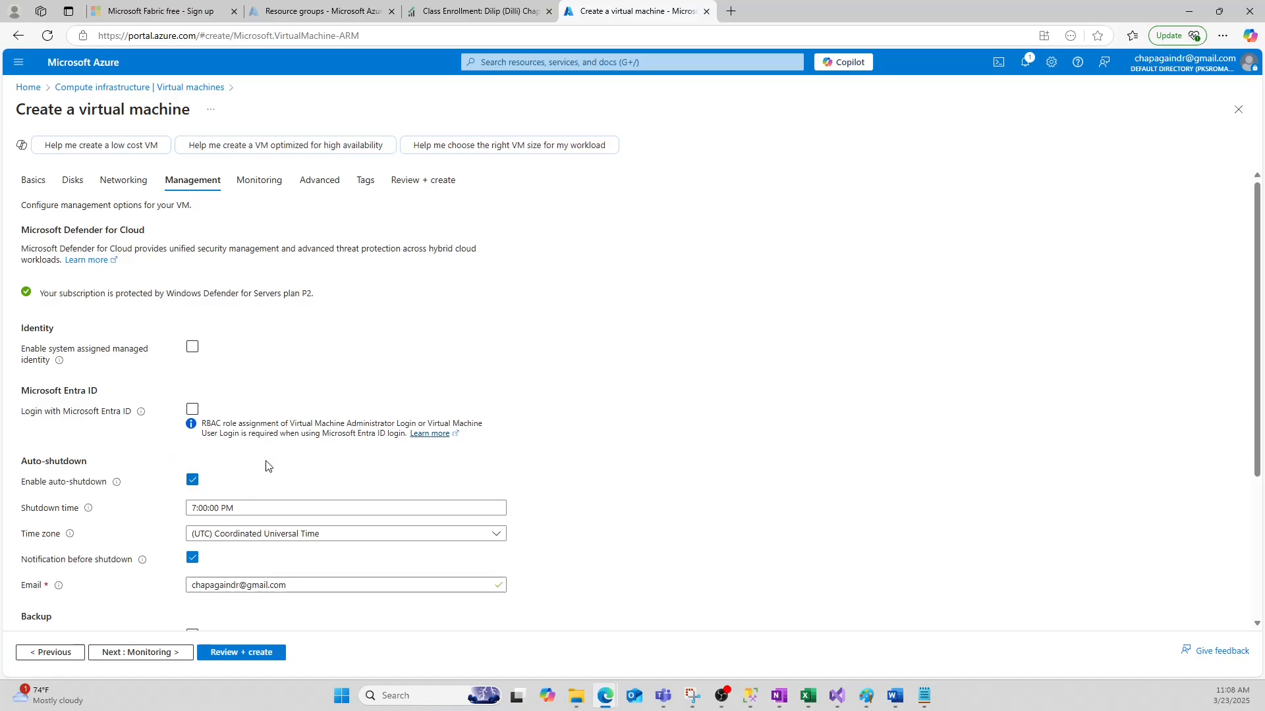
scroll(198, 428, "down", 3)
Check Enable backup on the Management tab.
scroll(201, 436, "down", 1)
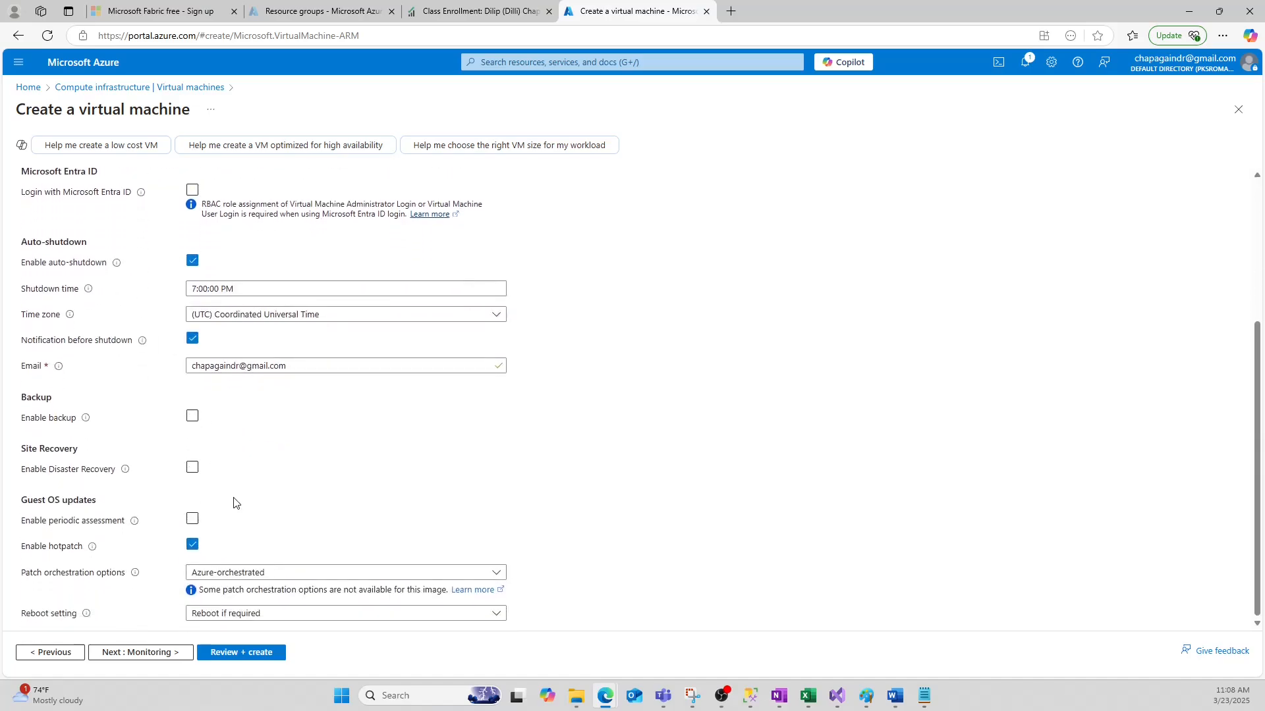
left_click(192, 417)
scroll(245, 418, "up", 5)
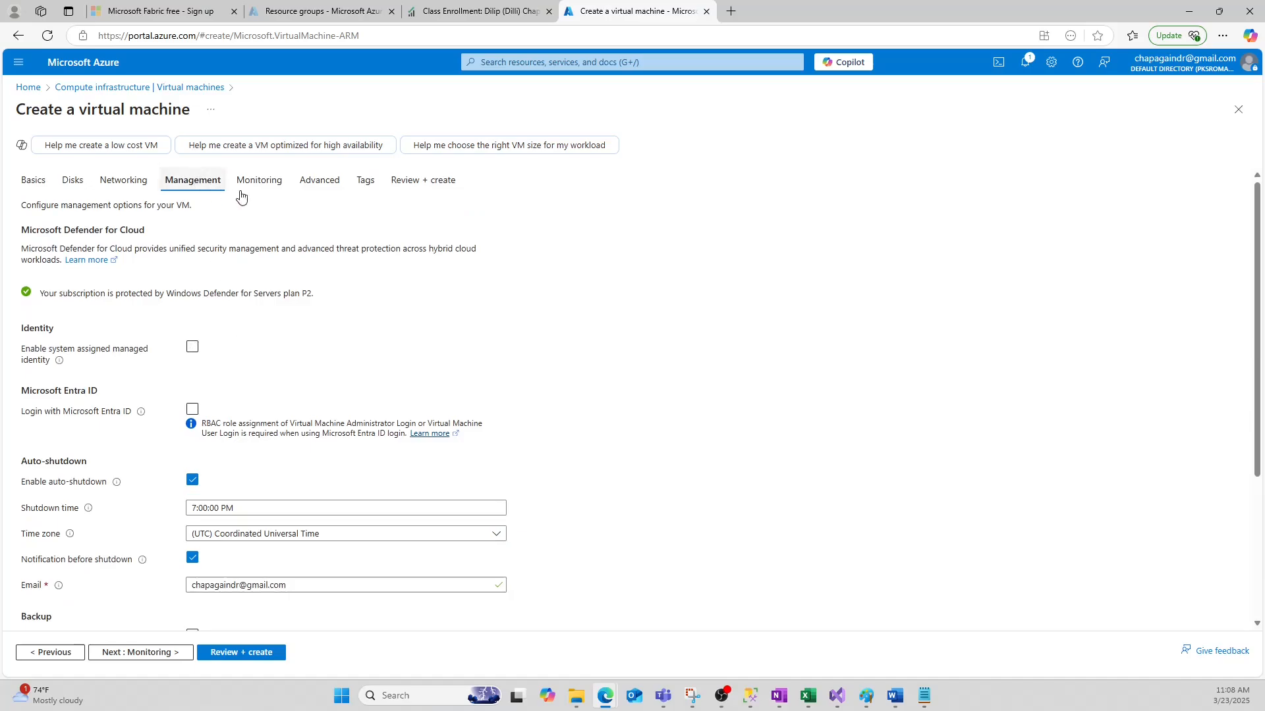
Step through Monitoring and Advanced to Review + create and launch the VM creation.
left_click(259, 180)
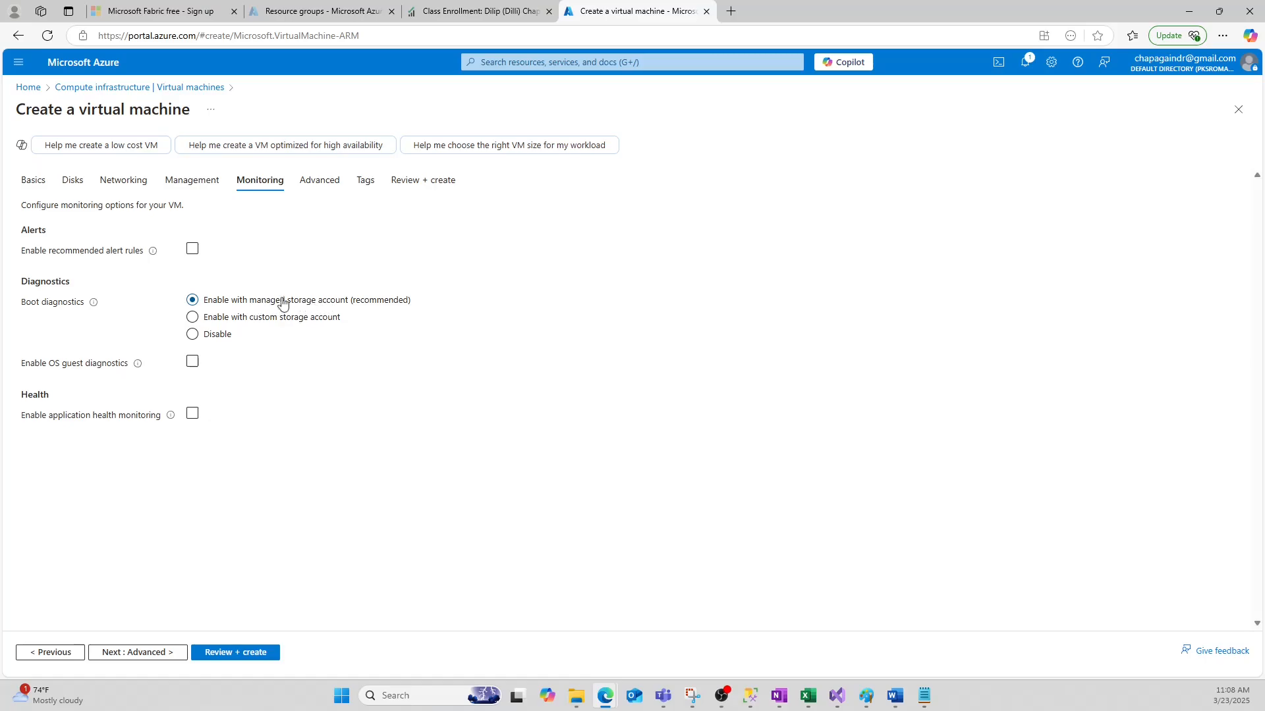
left_click(315, 184)
scroll(322, 315, "down", 6)
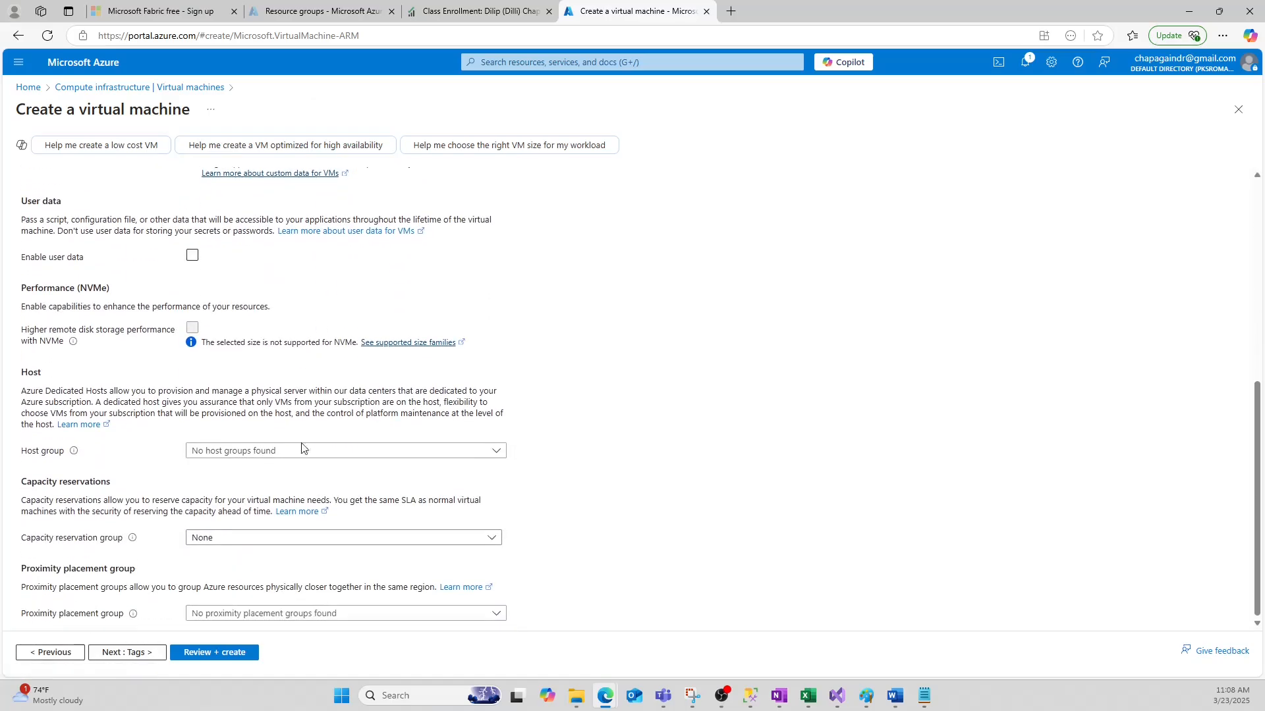
scroll(379, 238, "up", 6)
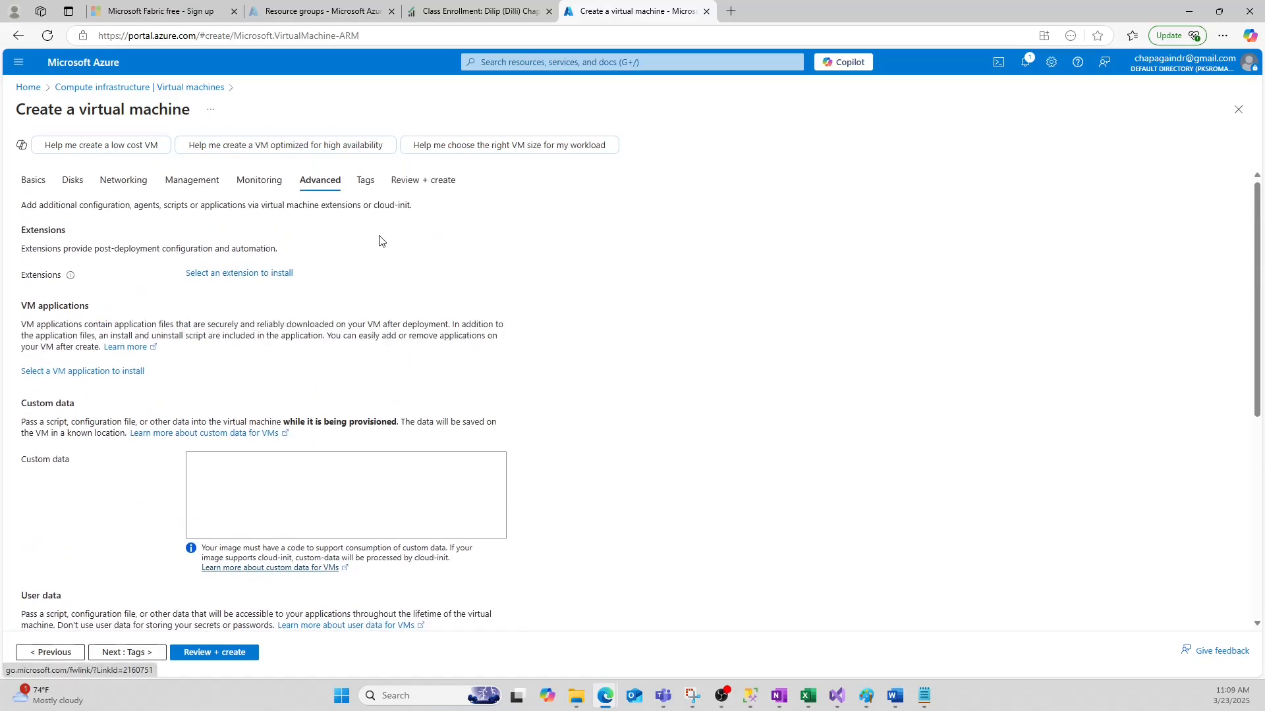
left_click(393, 187)
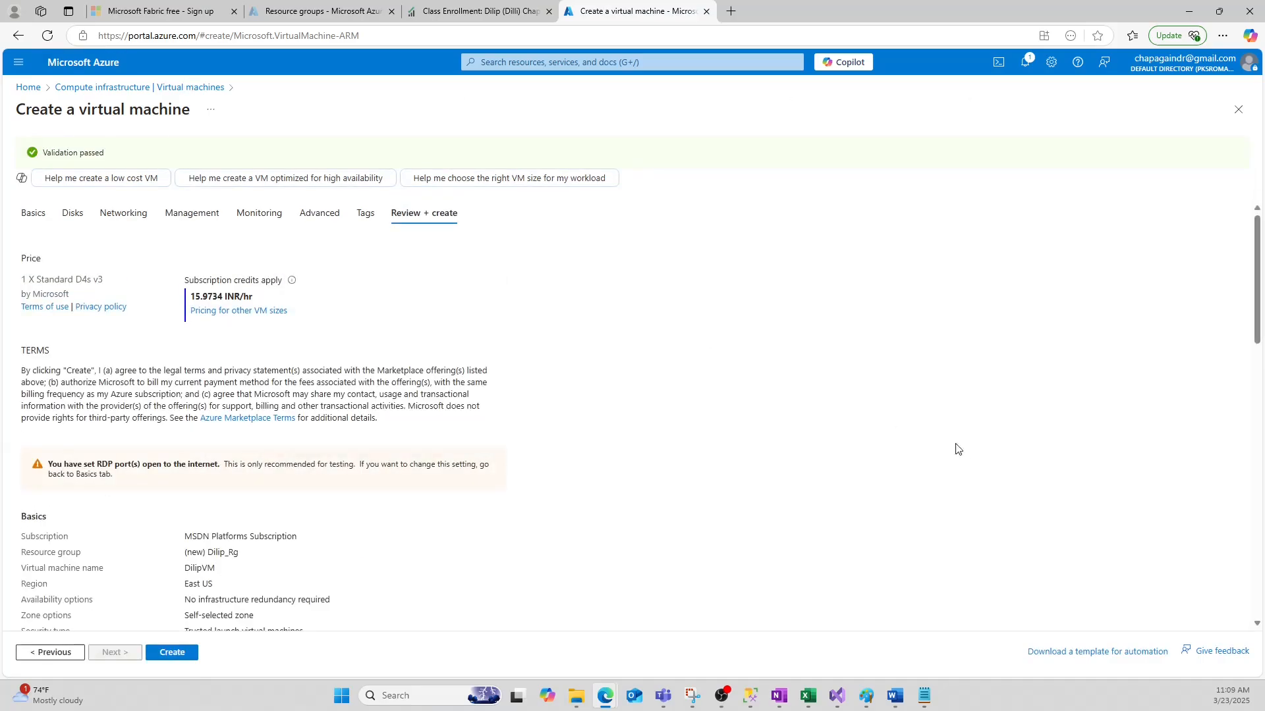
left_click(173, 654)
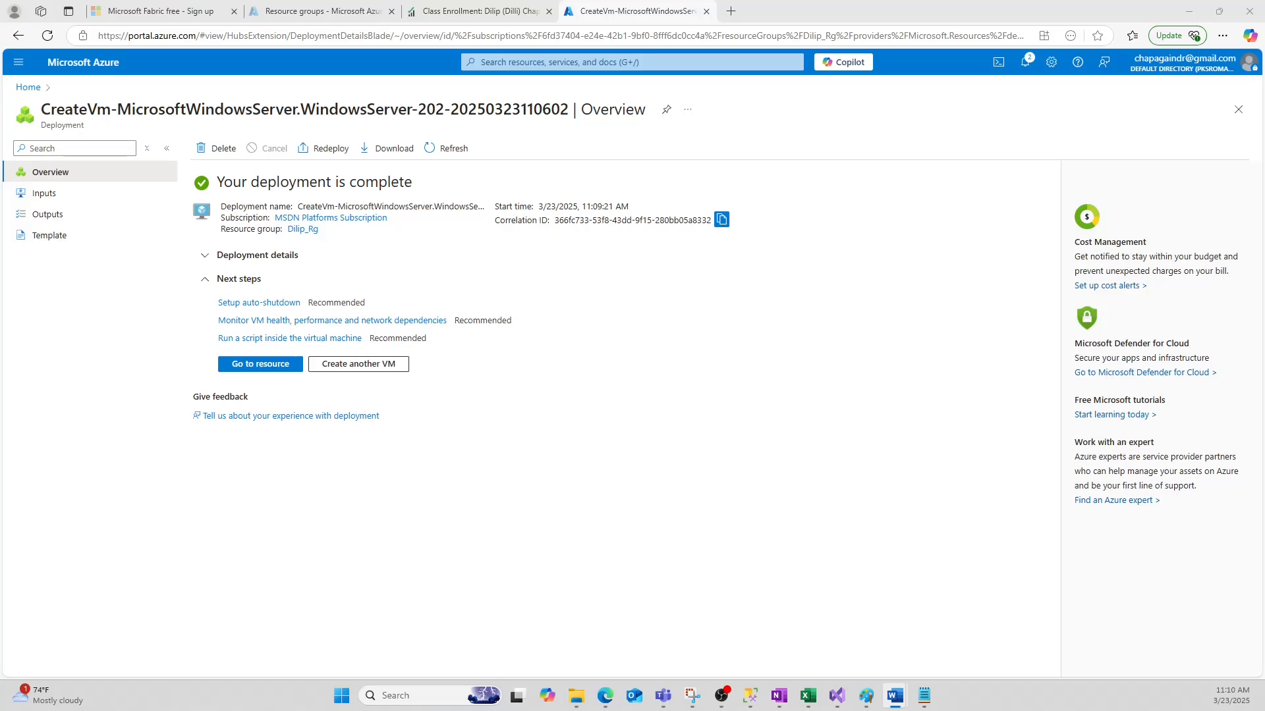
Open the deployed DilipVM's overview page once the deployment completes.
left_click(257, 364)
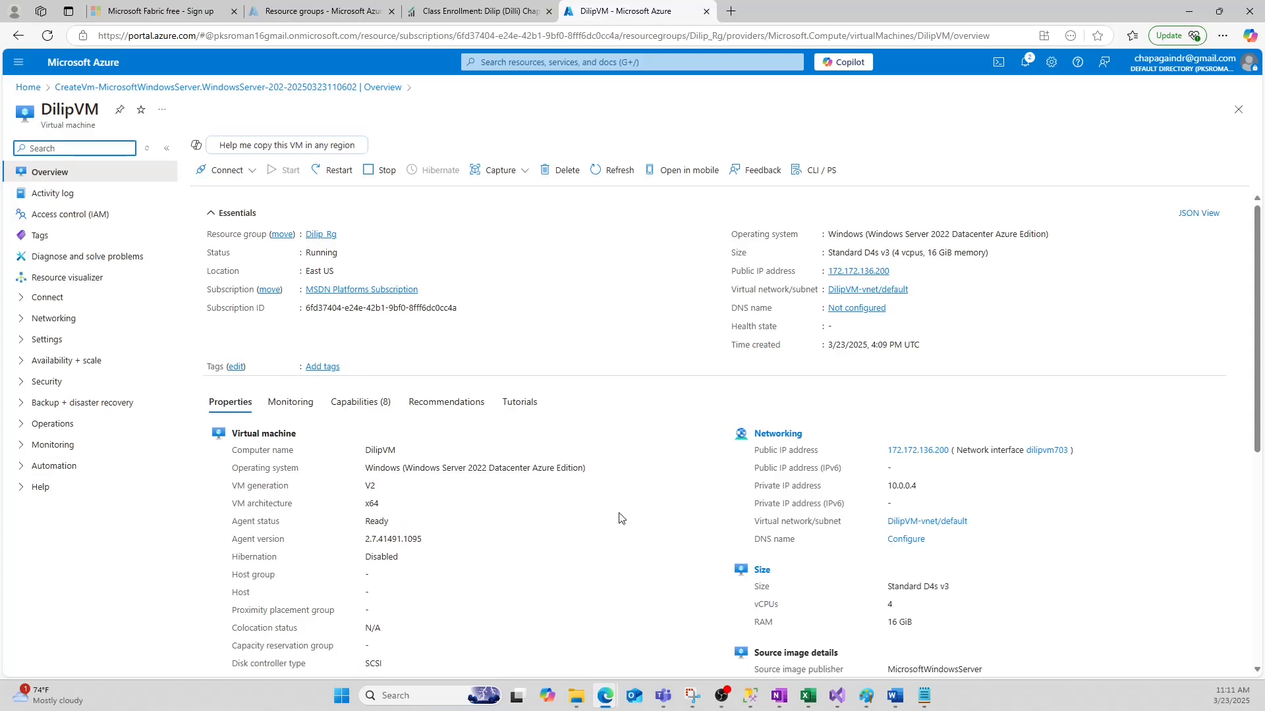
Review the DilipVM overview, then open its Connect page offering native RDP on port 3389.
scroll(595, 523, "down", 4)
scroll(594, 524, "up", 1)
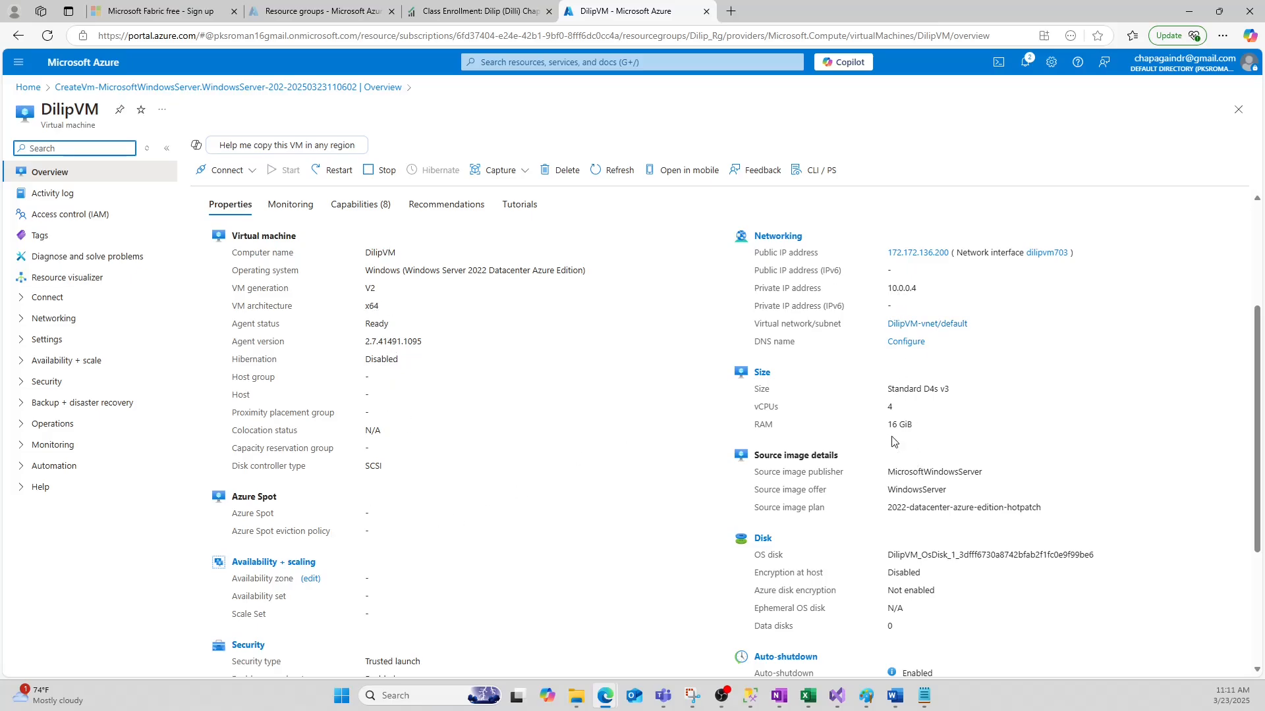
scroll(908, 425, "down", 3)
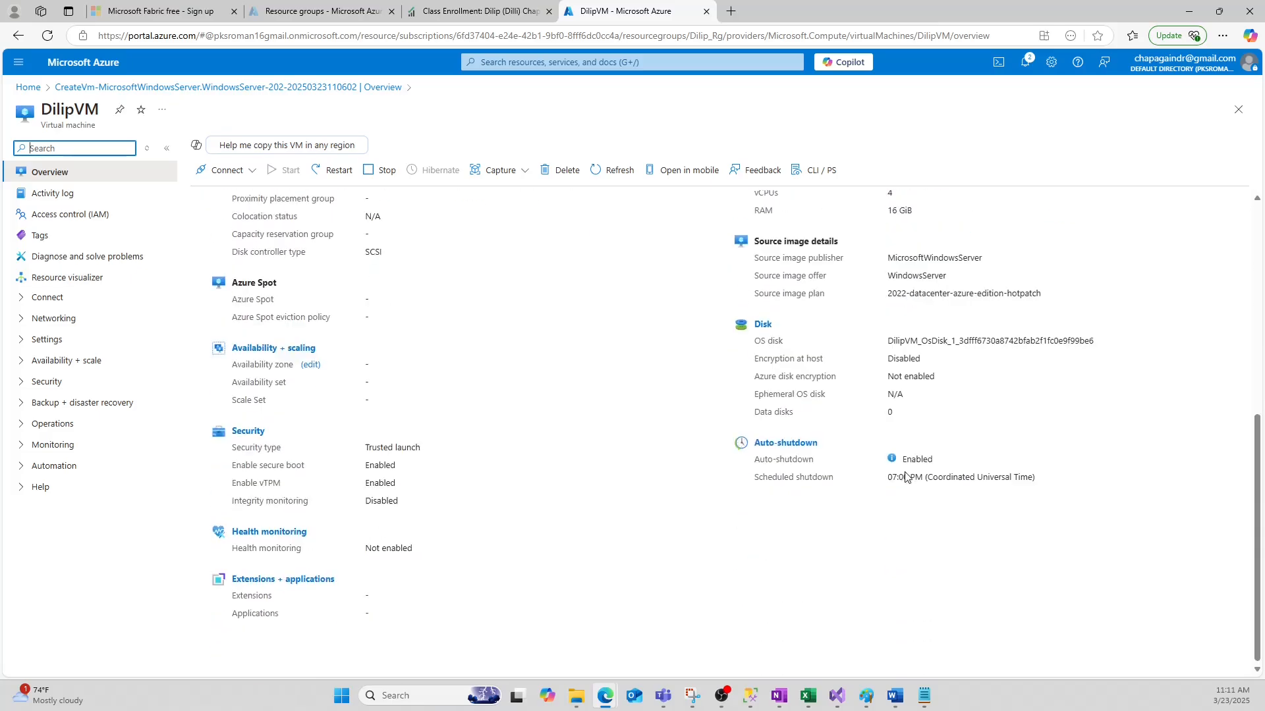
scroll(883, 450, "up", 5)
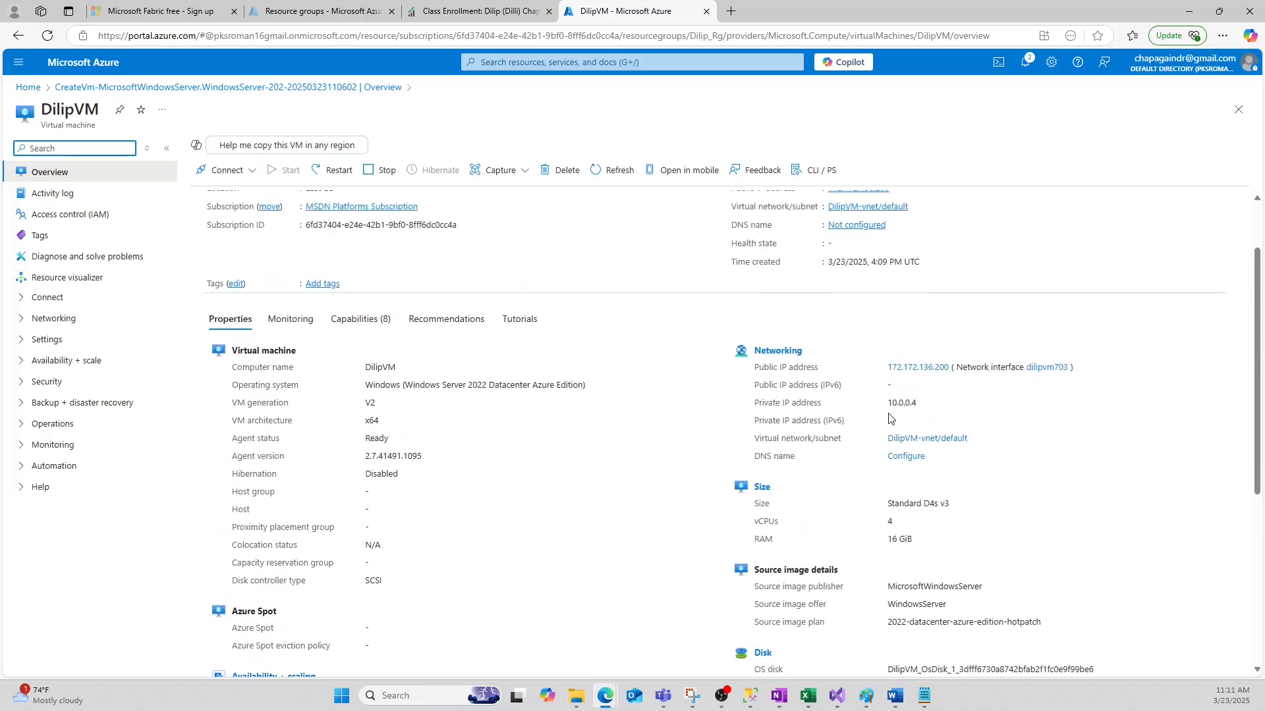
scroll(708, 349, "up", 2)
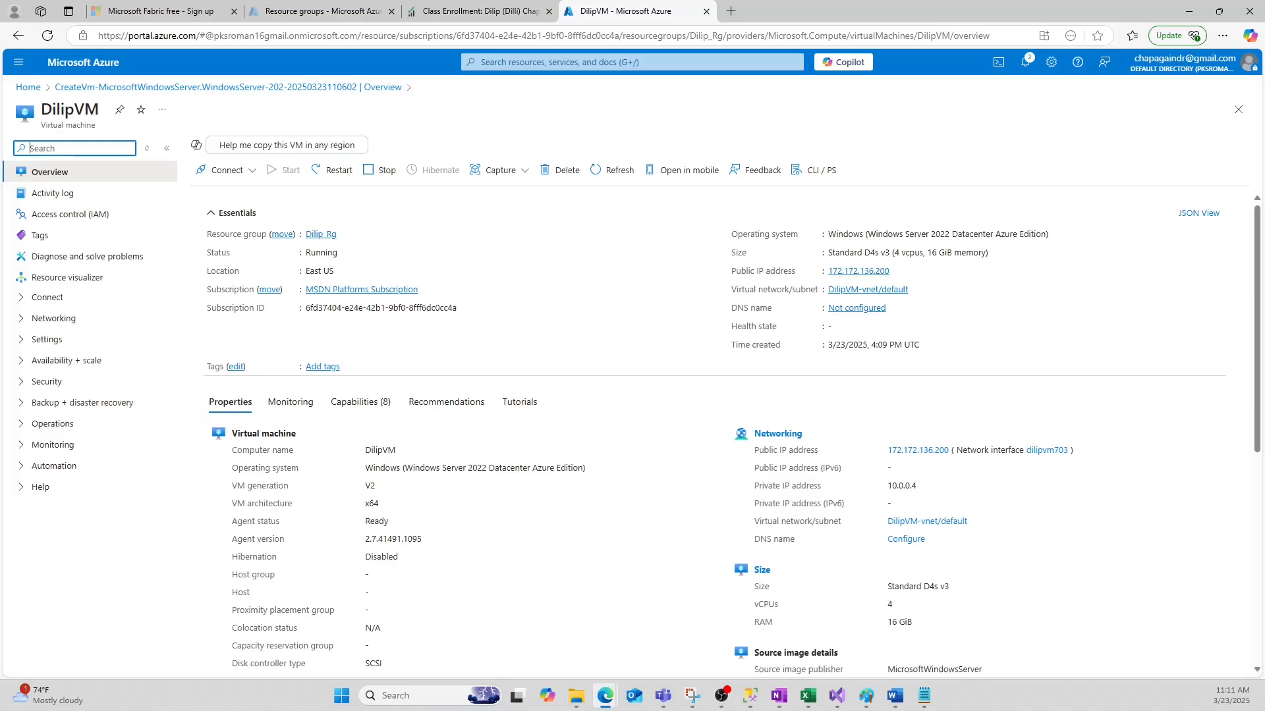
left_click(239, 174)
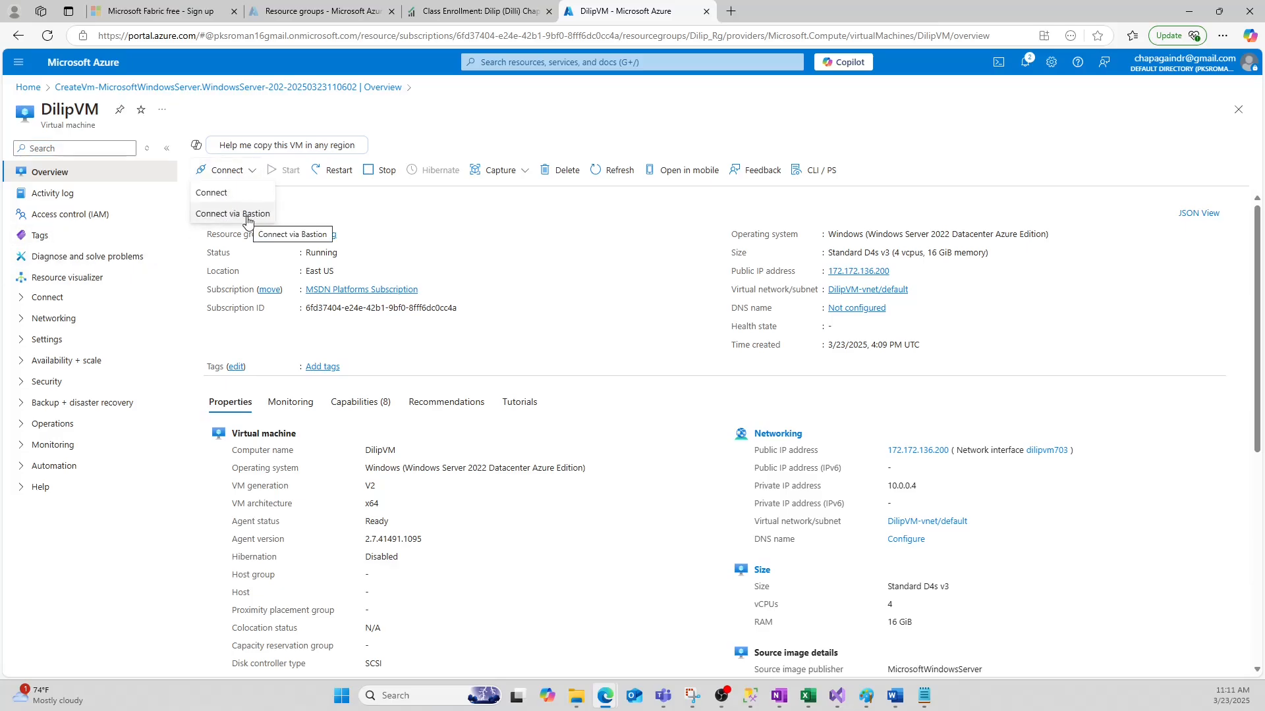
left_click(220, 198)
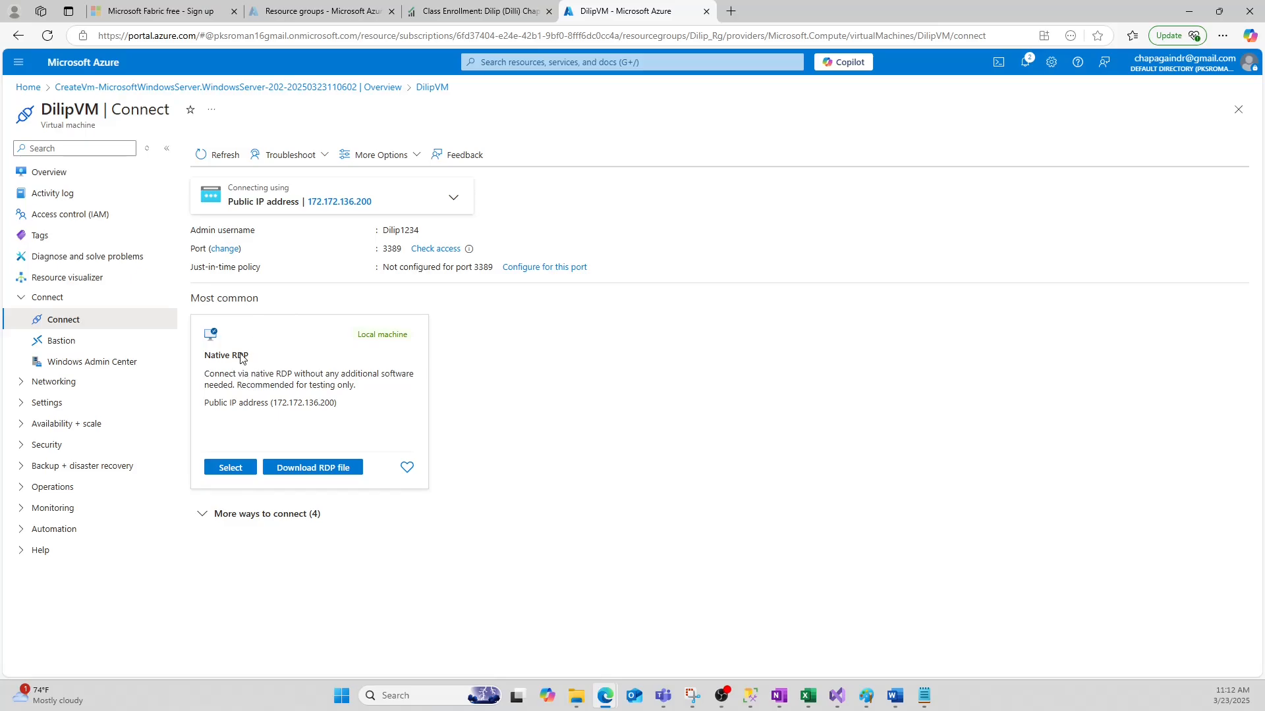
Download DilipVM.rdp, keep it despite the warning, and show it in the Downloads folder.
left_click(305, 467)
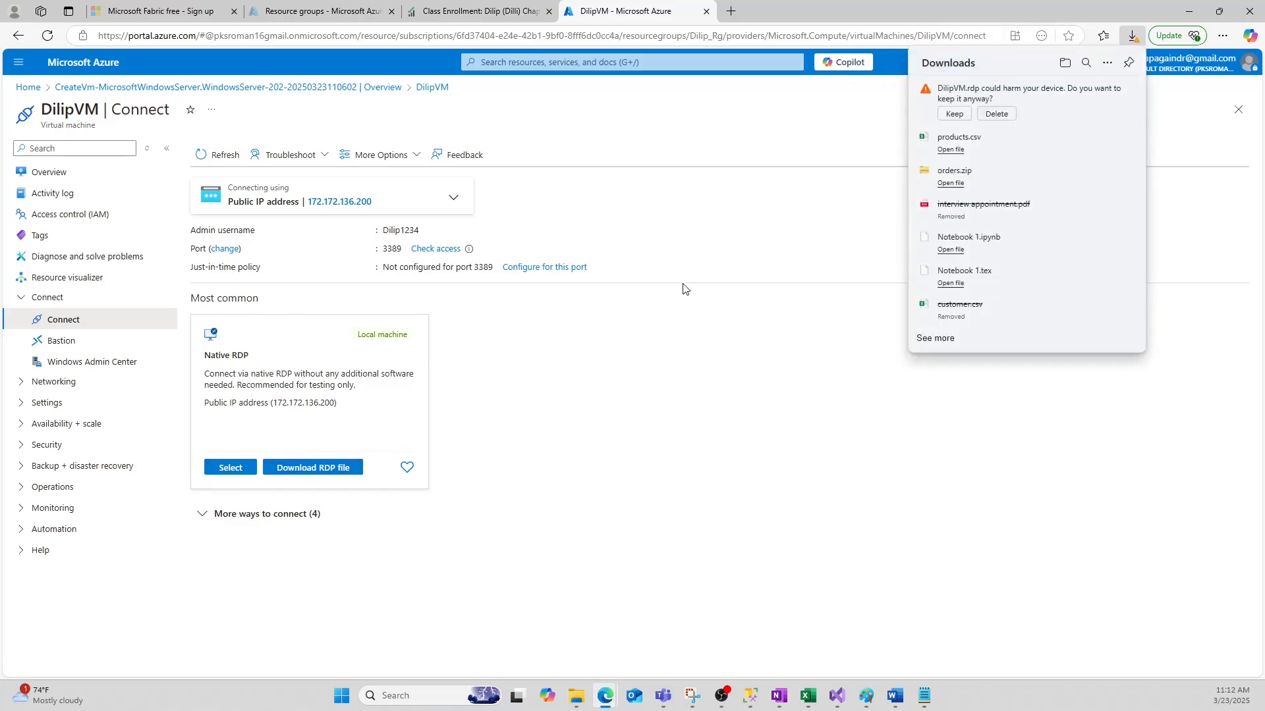
left_click(955, 114)
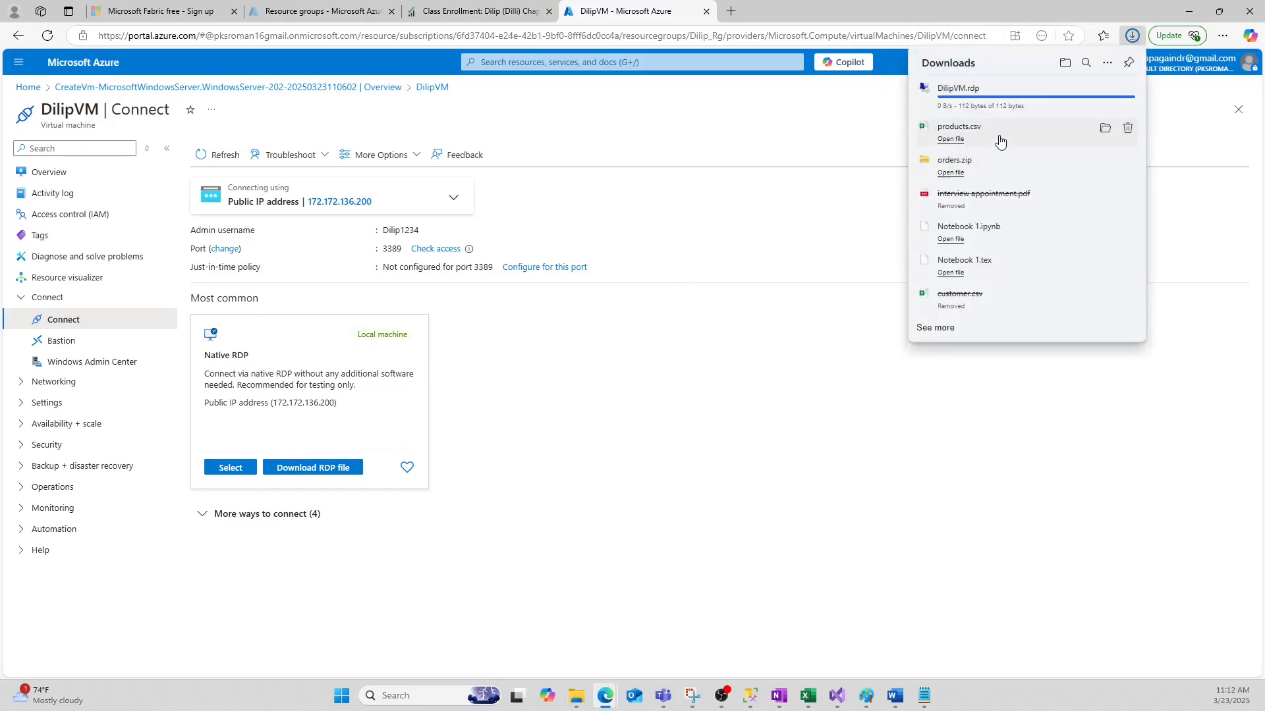
left_click(1105, 97)
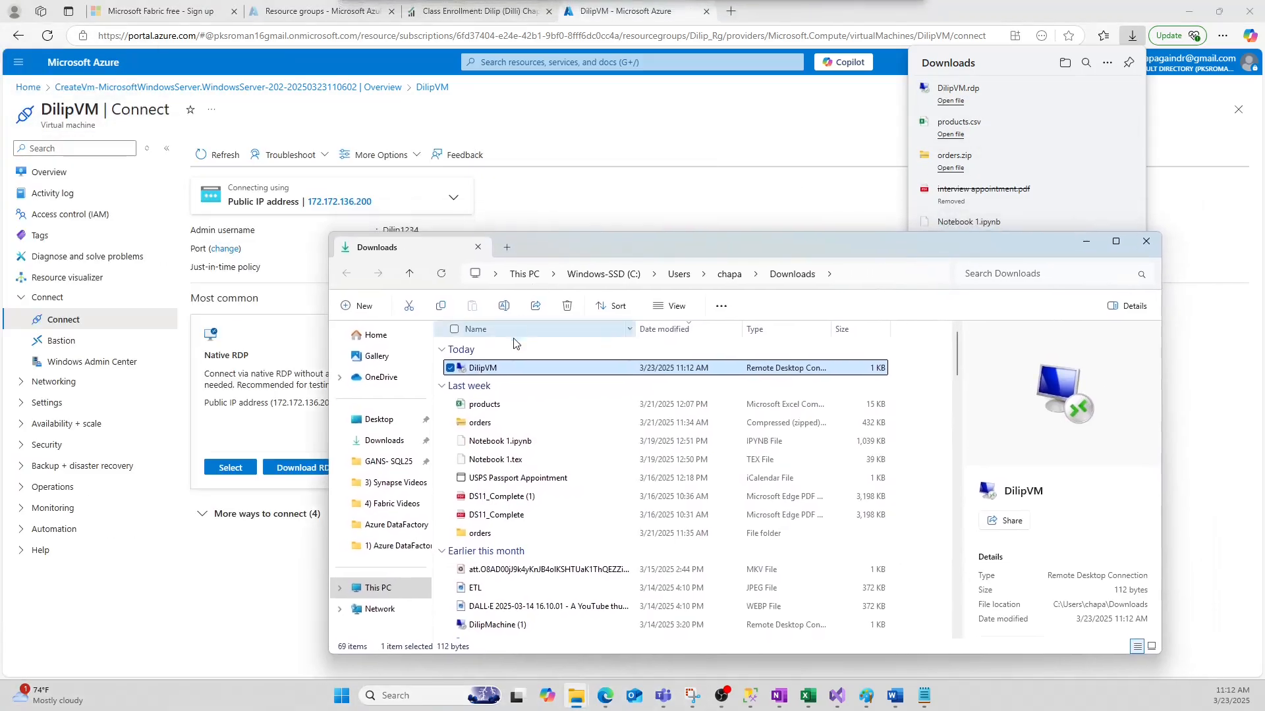
Launch the DilipVM.rdp file from the Downloads folder, cancelling an accidental rename.
right_click(480, 373)
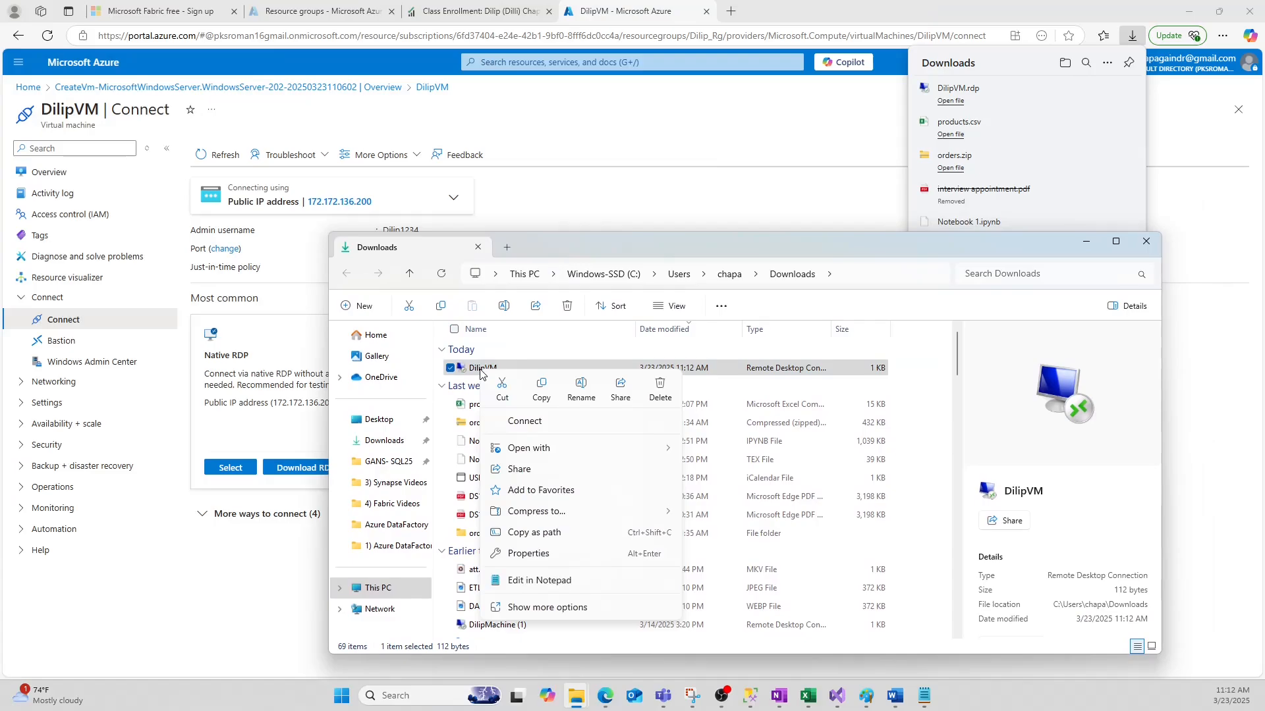
left_click(477, 369)
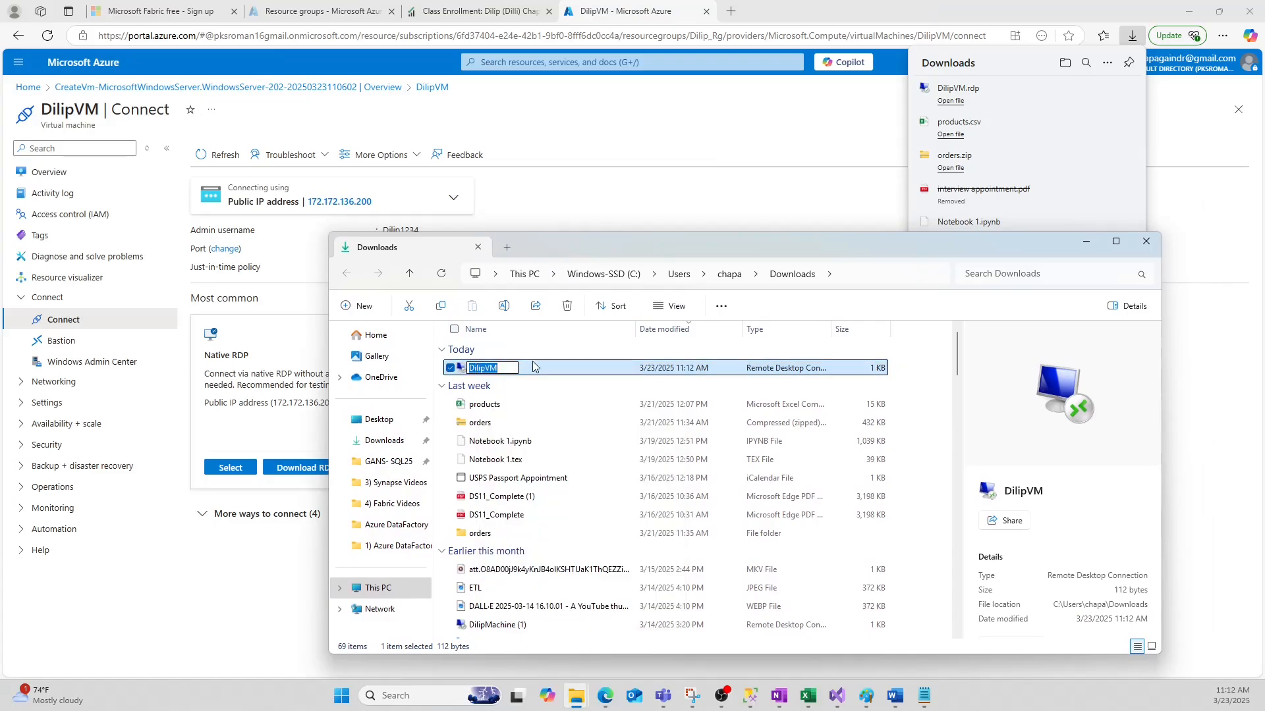
left_click(531, 363)
double_click(485, 373)
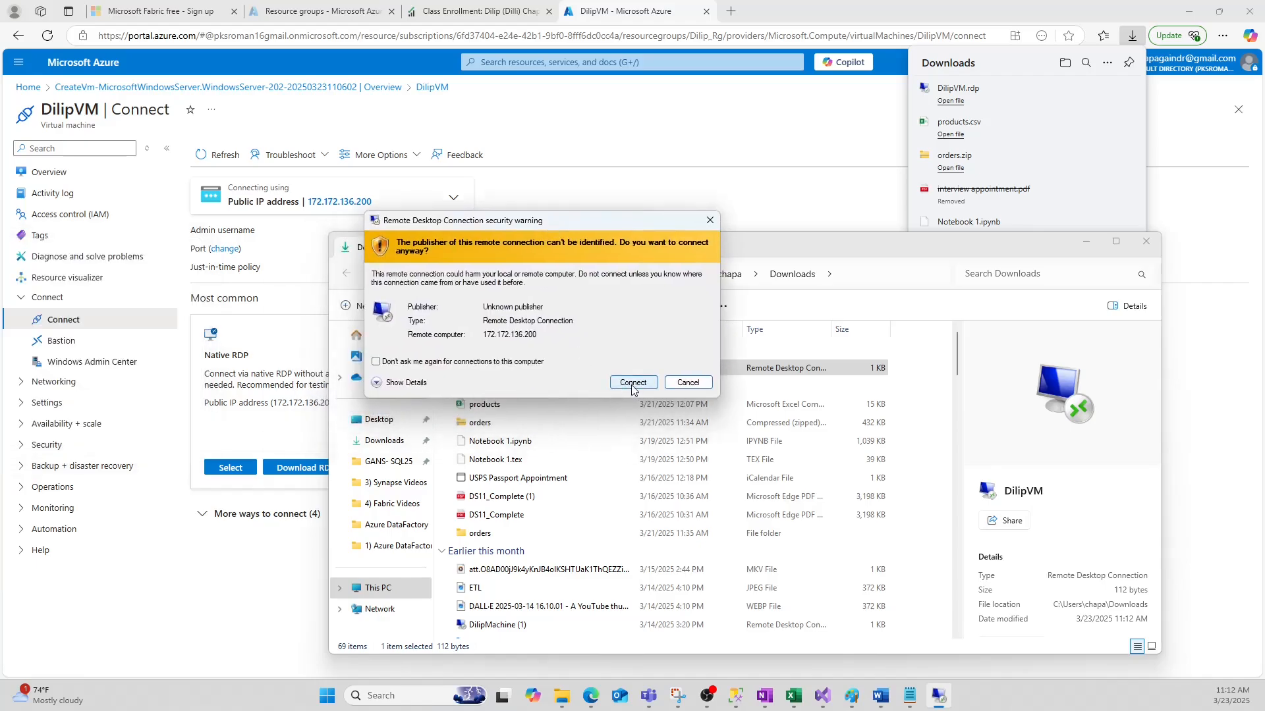
Accept the unknown-publisher, credential and certificate prompts to connect to DilipVM.
left_click(632, 382)
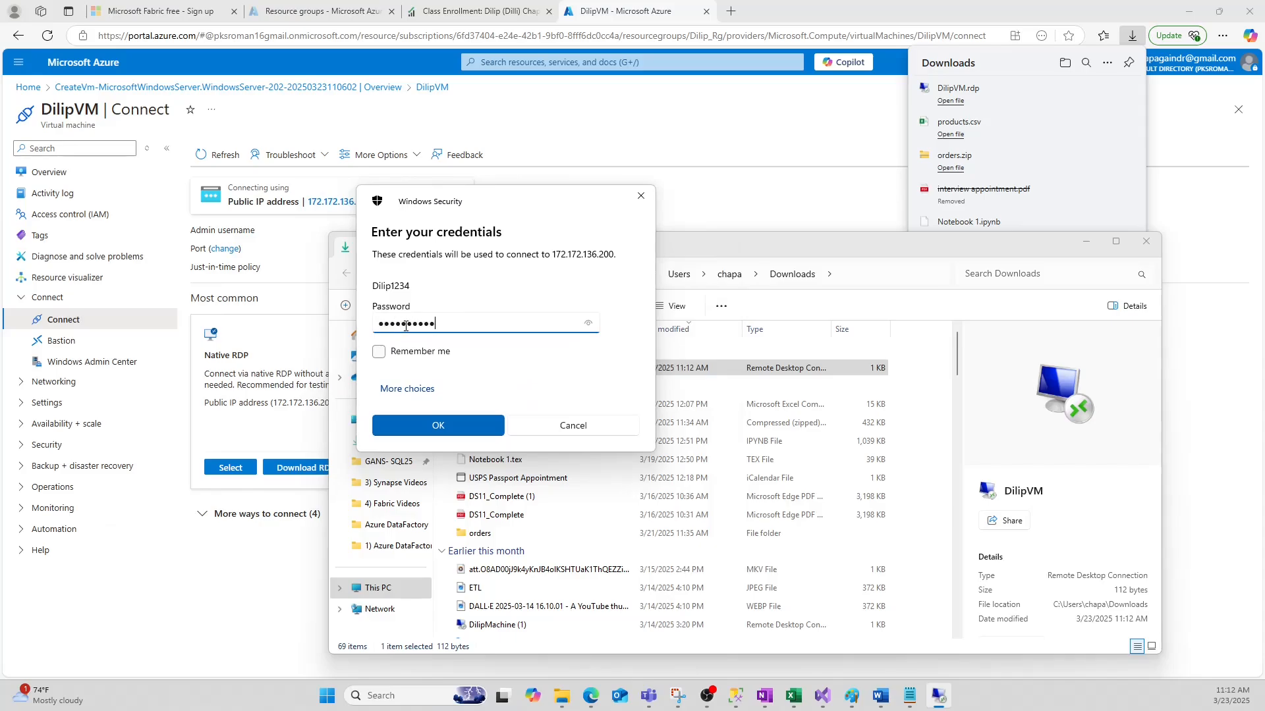
left_click(437, 422)
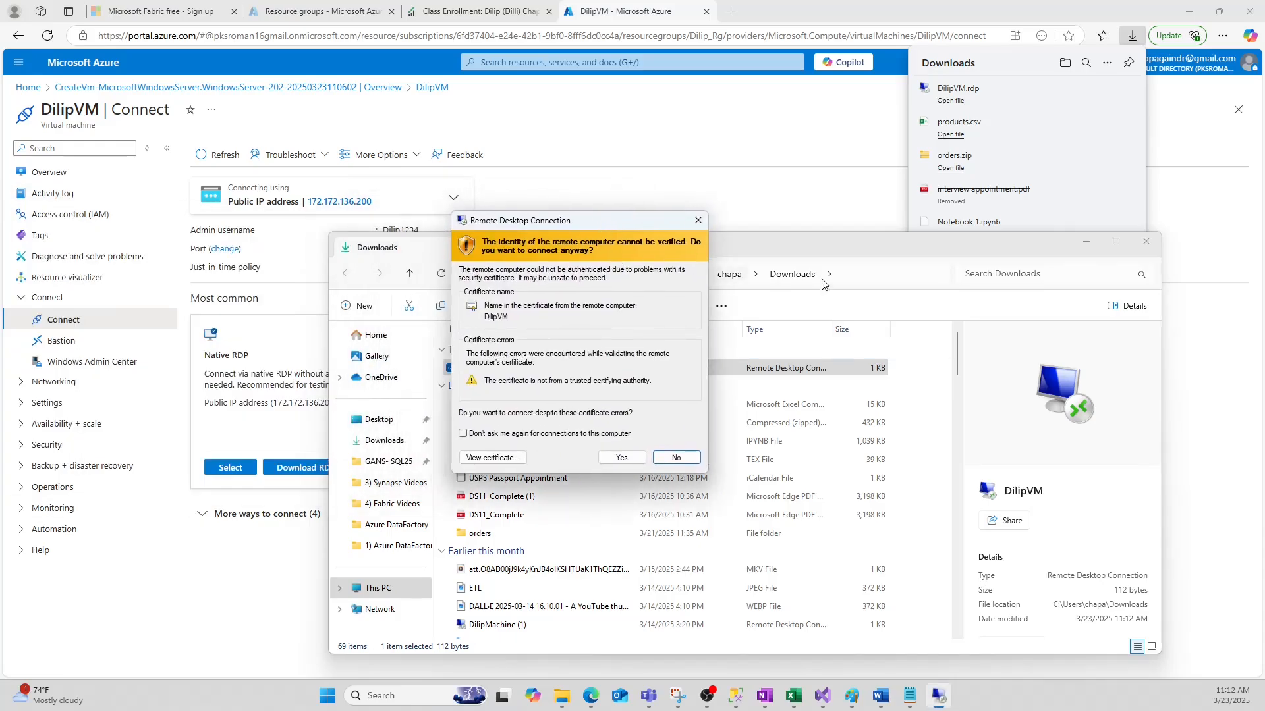
left_click(619, 455)
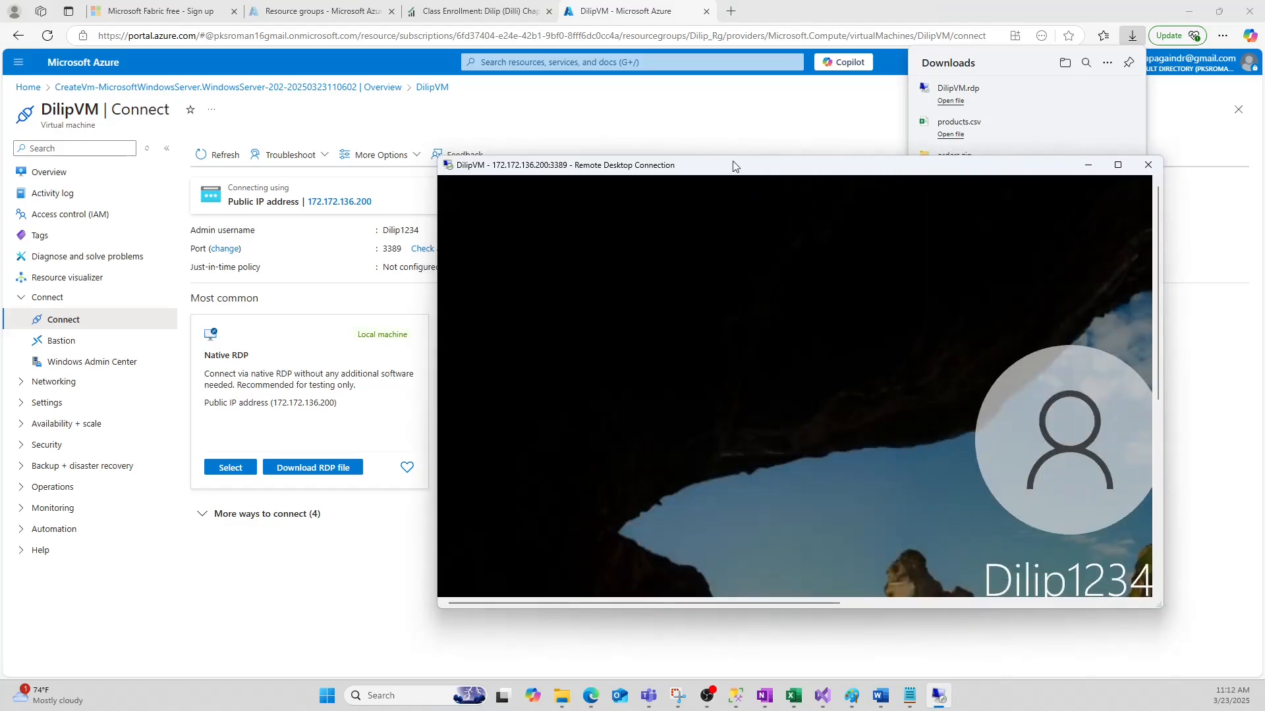
Move the Remote Desktop window, maximize it to full screen, and close Server Manager once loaded.
left_click_drag(735, 165, 475, 96)
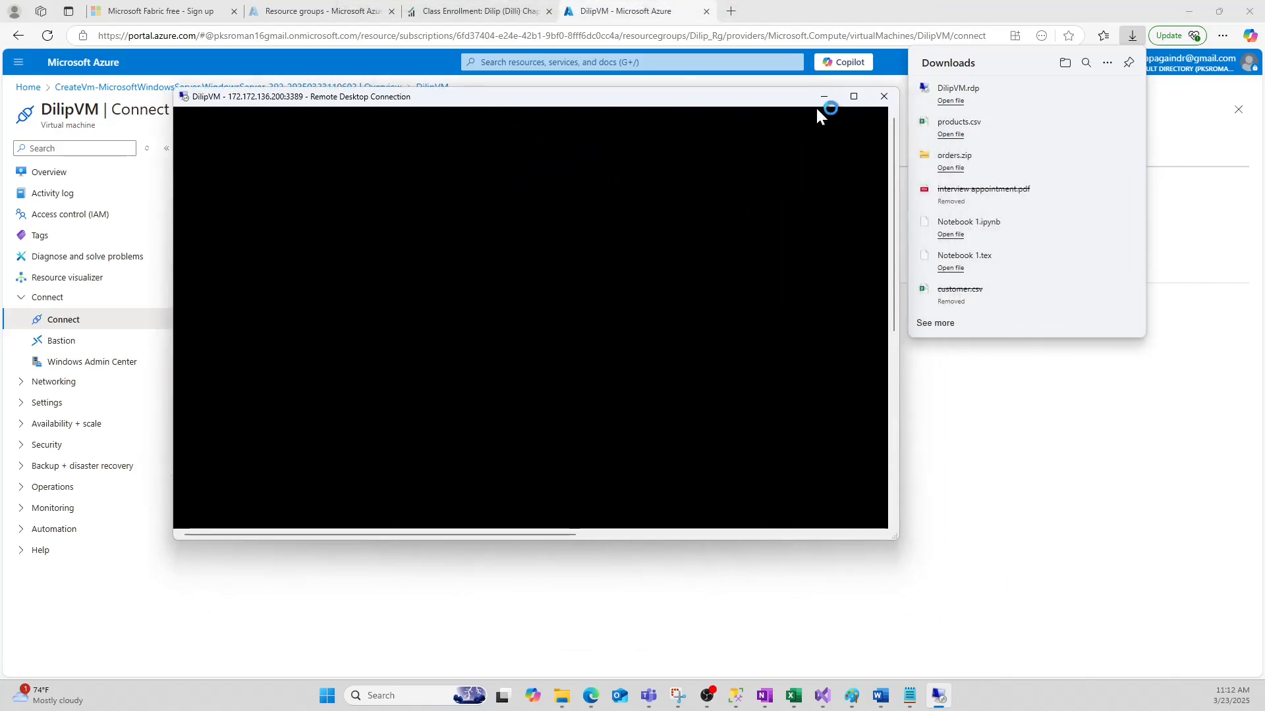
mouse_move(850, 99)
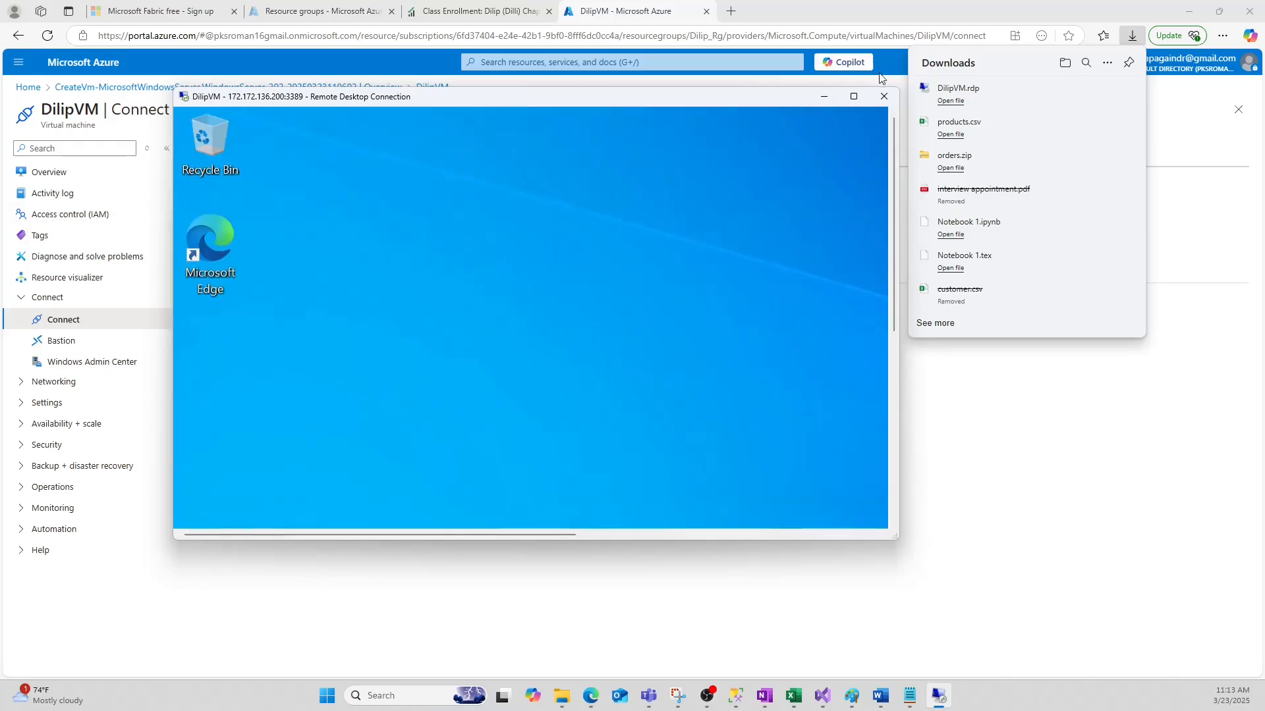
left_click(853, 97)
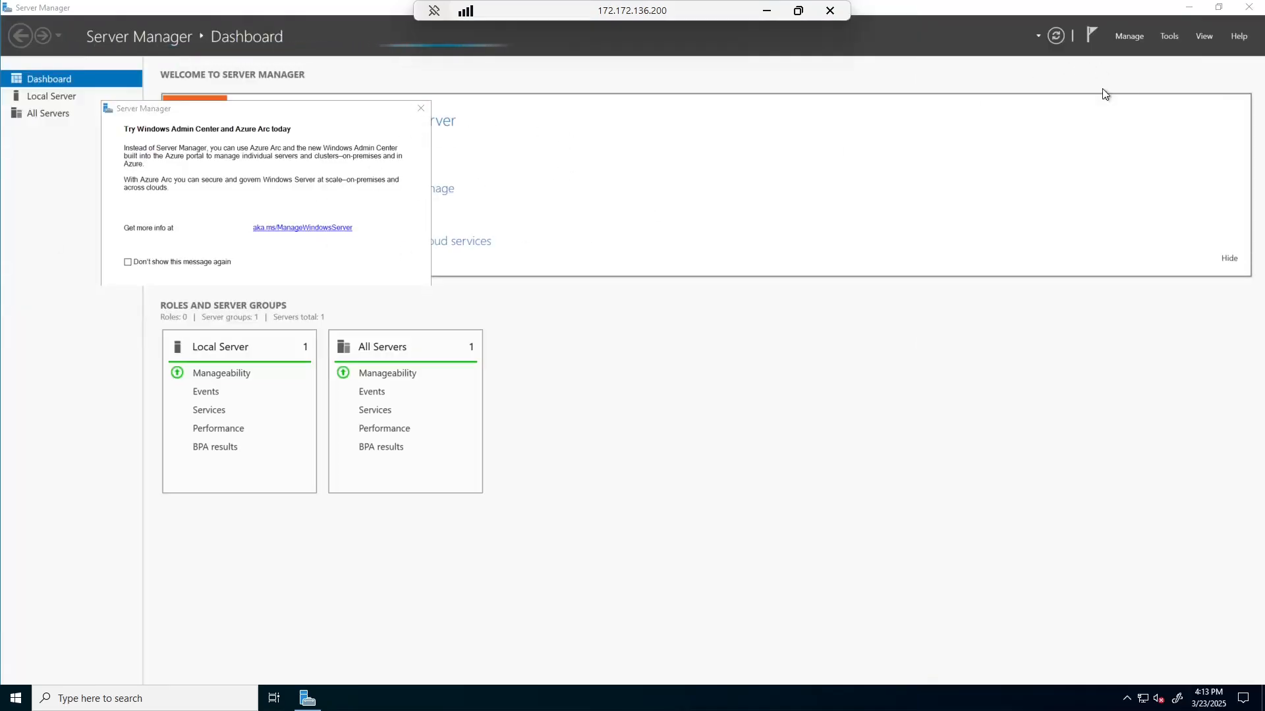
left_click(1247, 6)
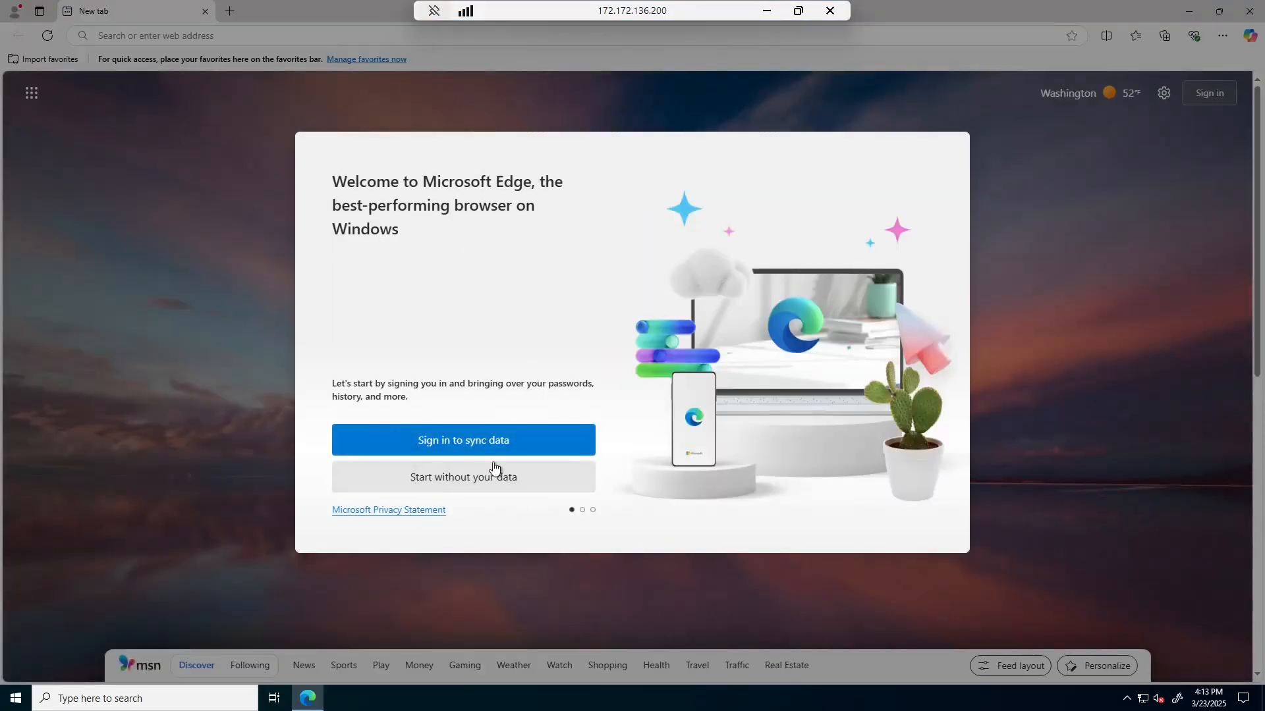
Skip Edge's first-run setup without signing in.
left_click(474, 480)
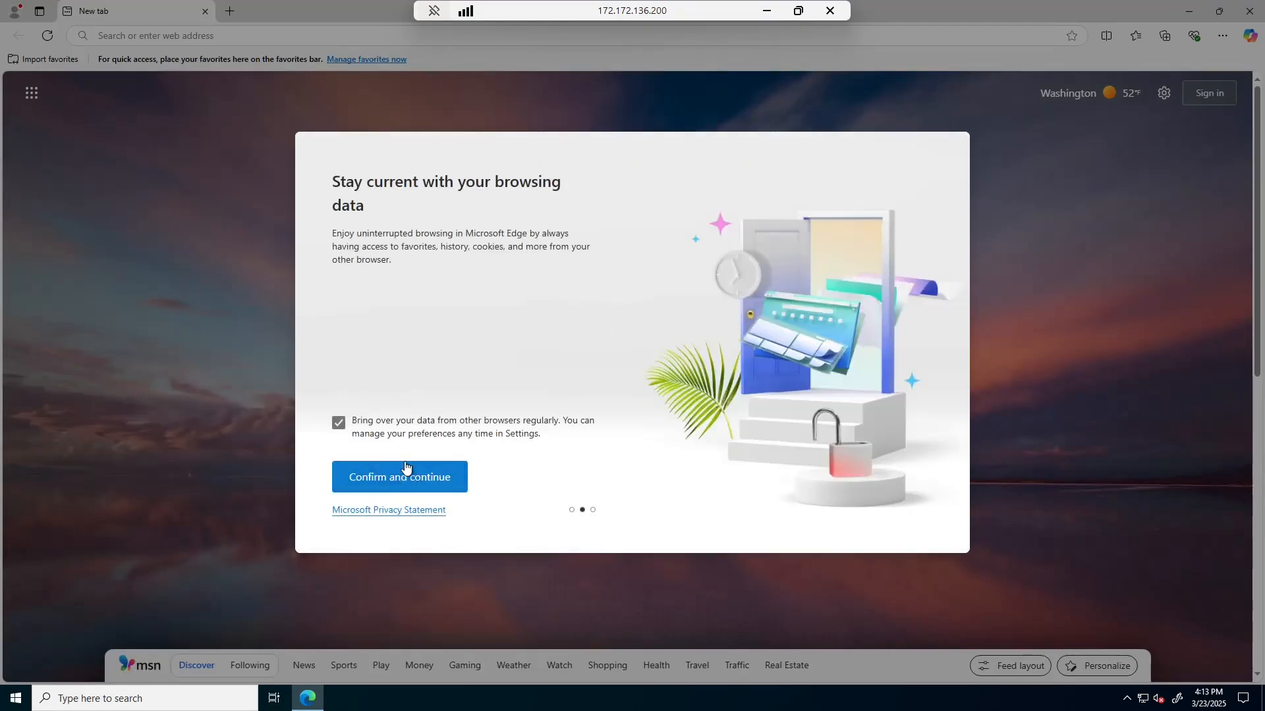
left_click(404, 479)
left_click(424, 480)
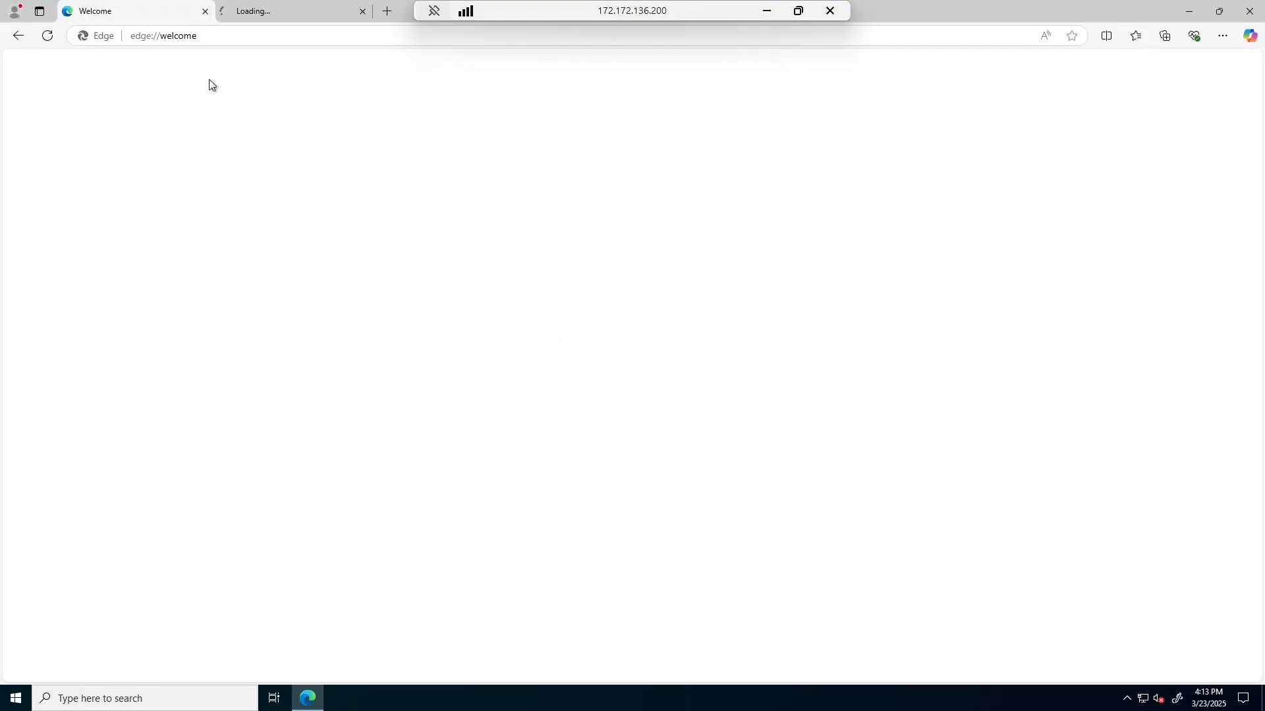
Search Bing for 'download SQL server management studio' and open the Microsoft Learn result.
left_click(277, 9)
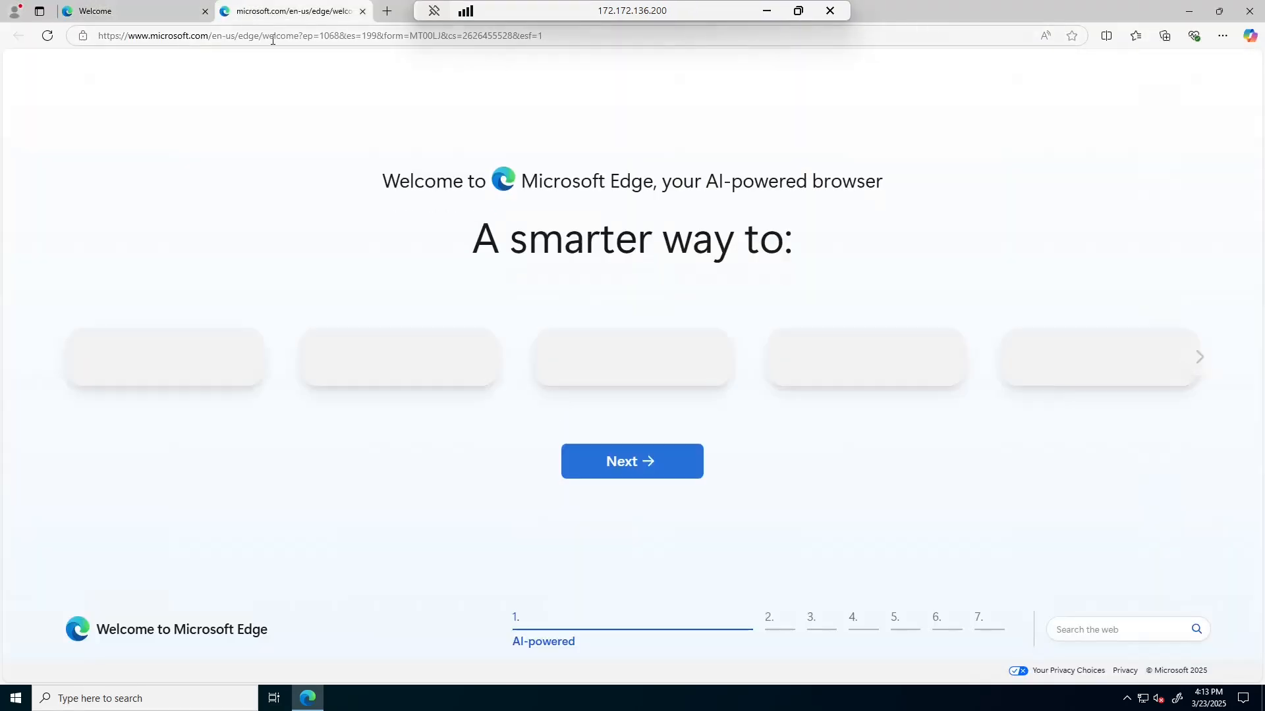
left_click(184, 41)
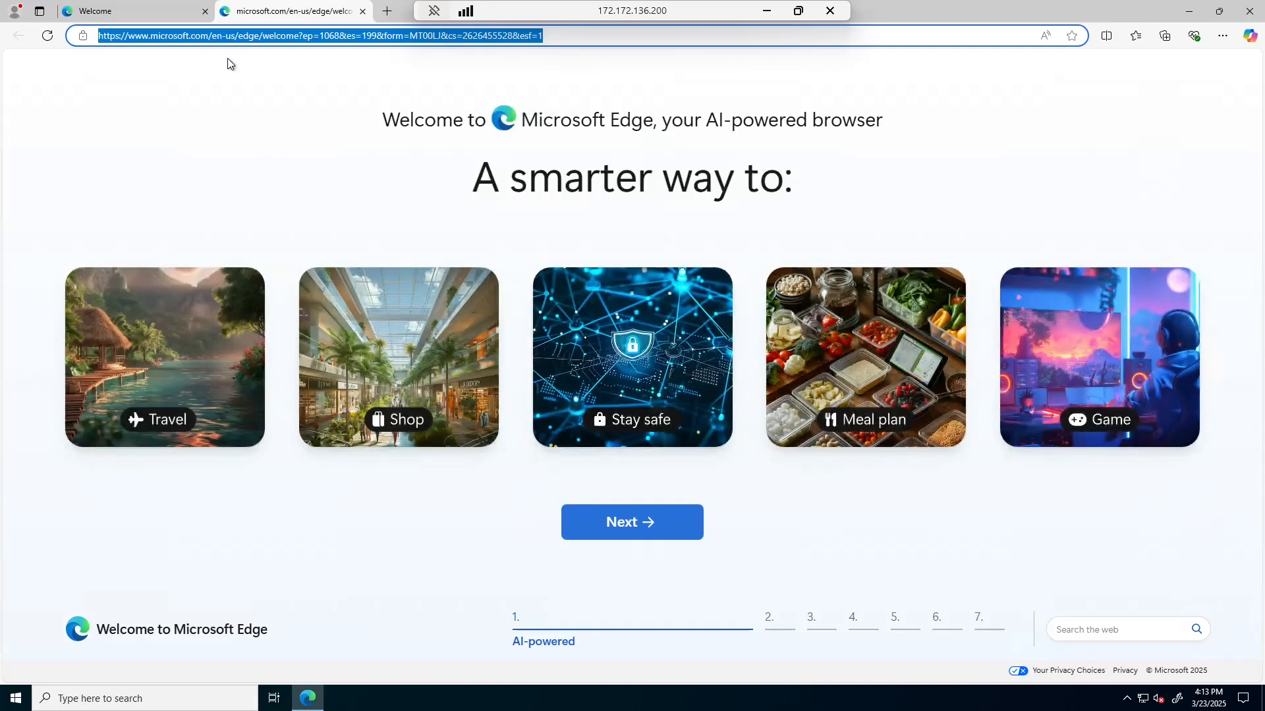
type("SQL s")
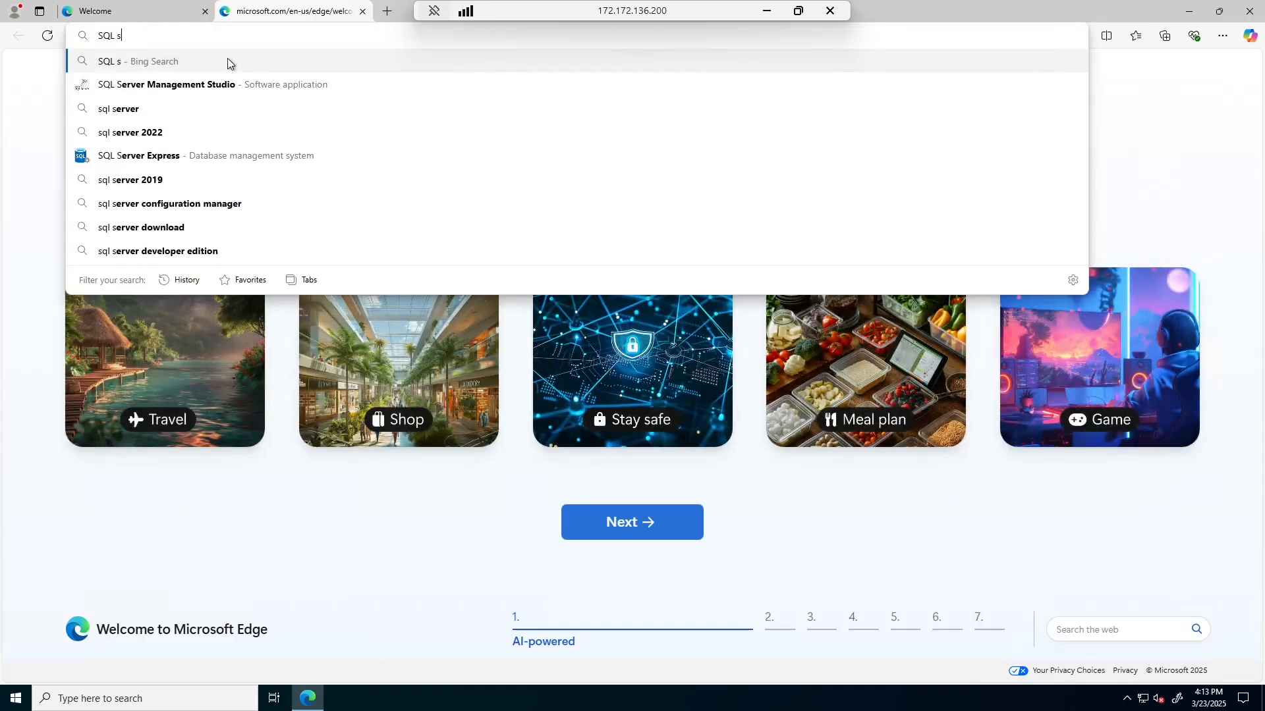
type("erver")
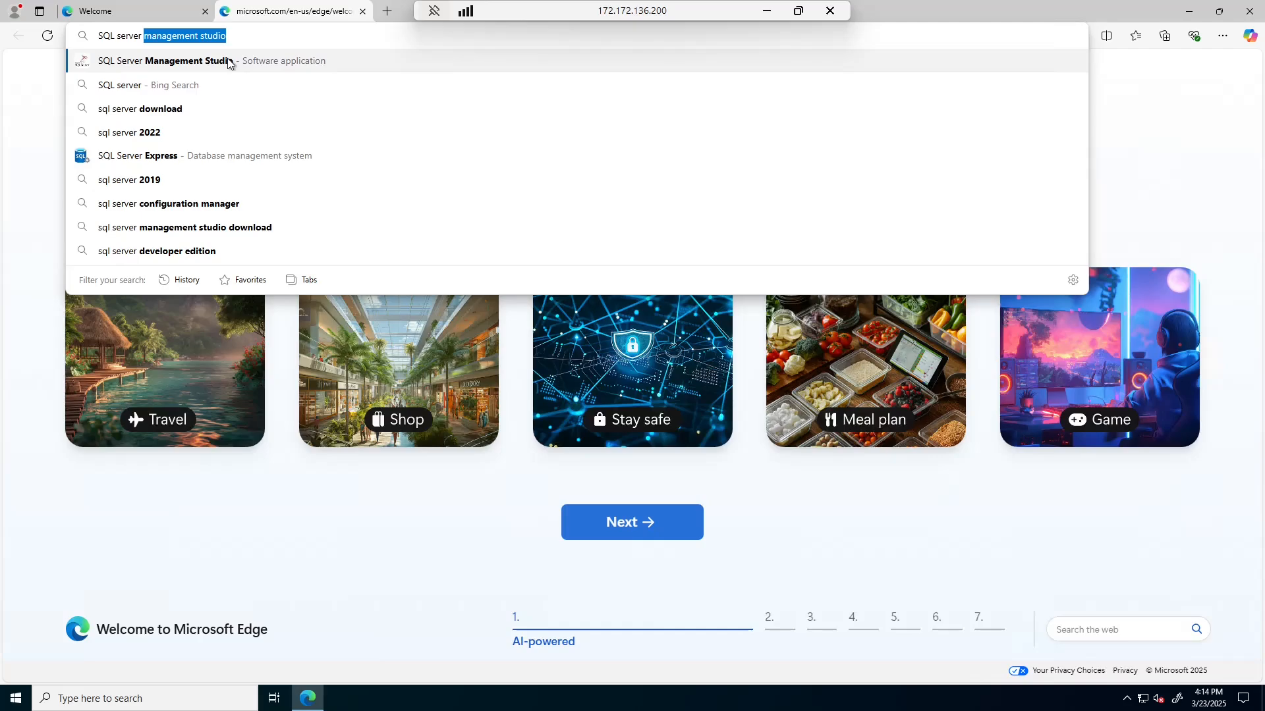
key("Left")
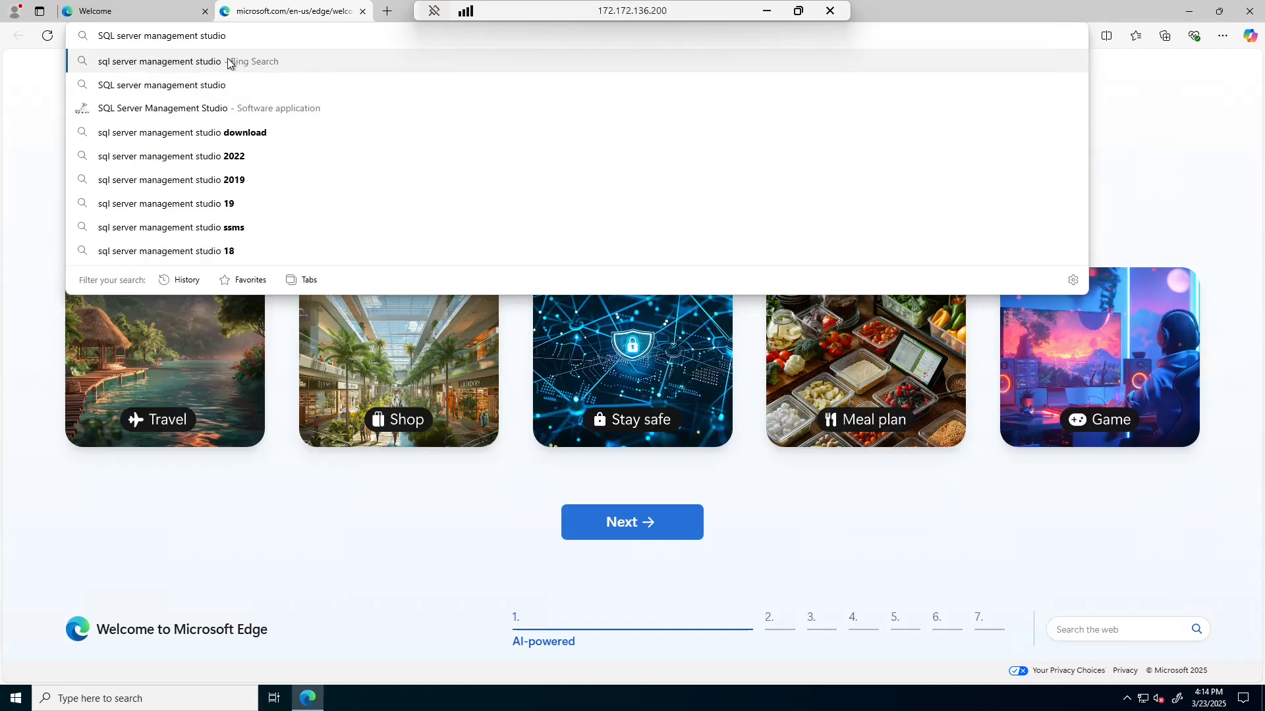
key("Home")
type("download")
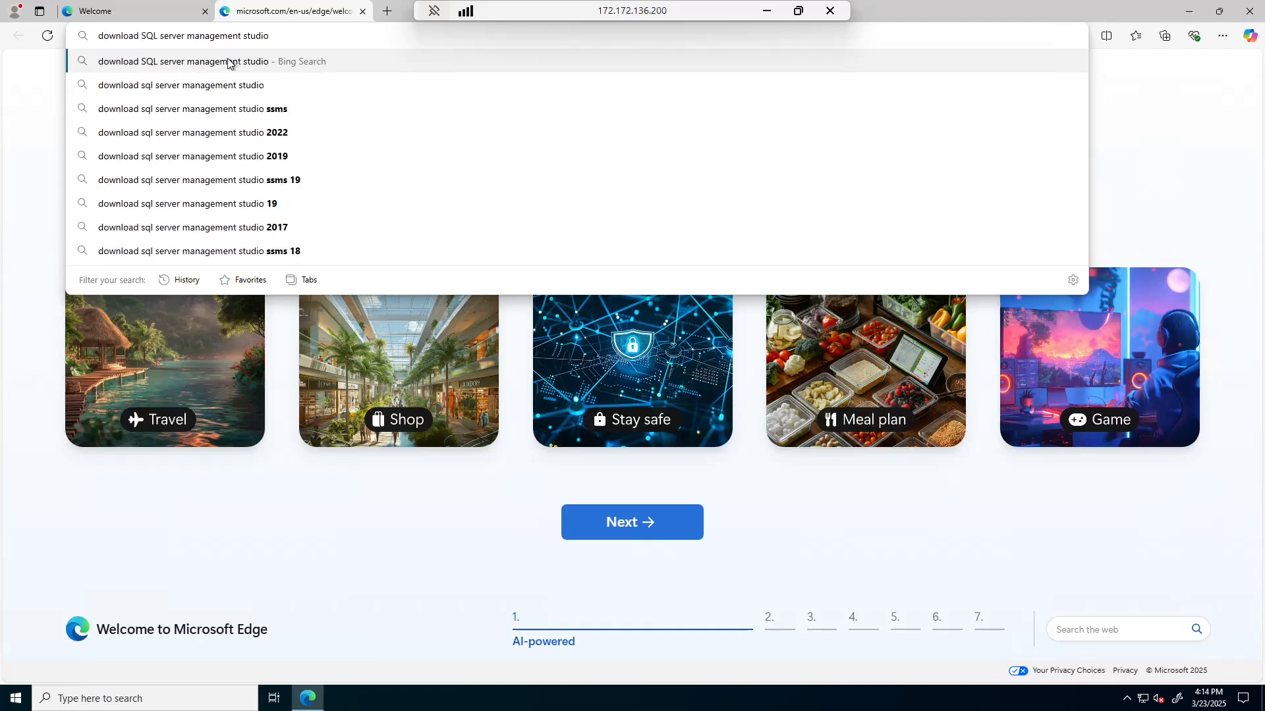
left_click_drag(188, 36, 302, 38)
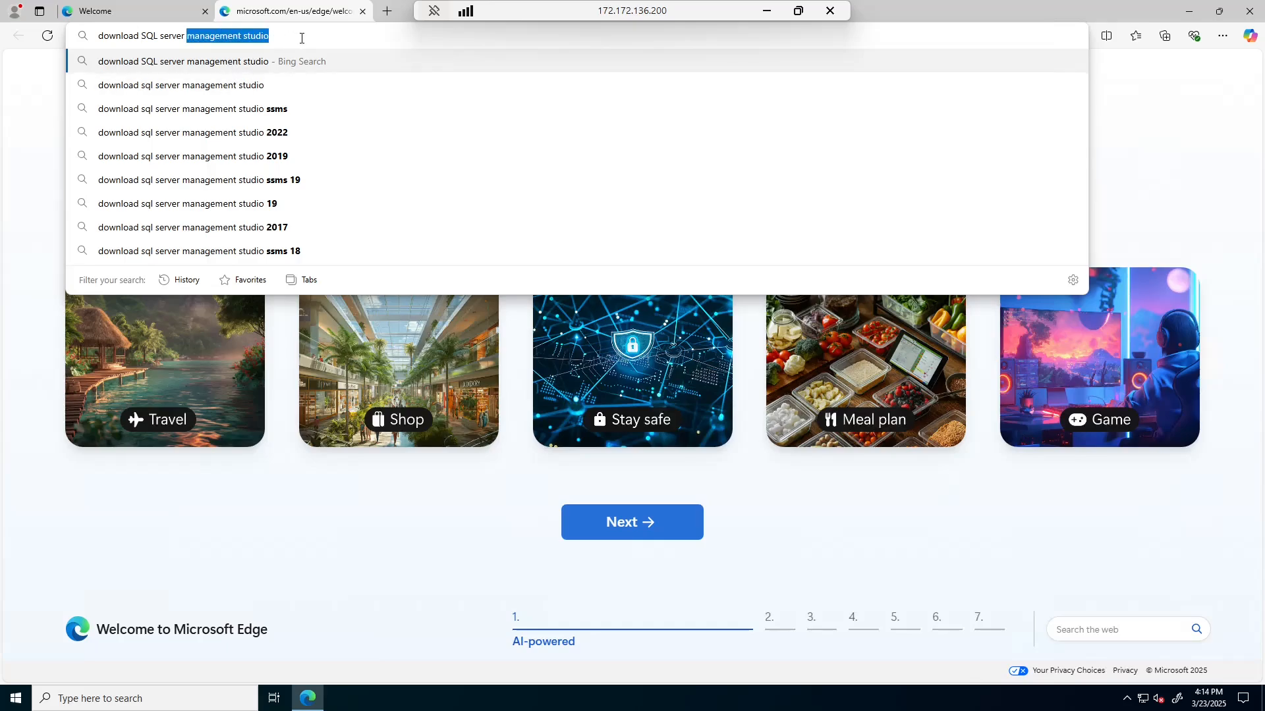
key("Return")
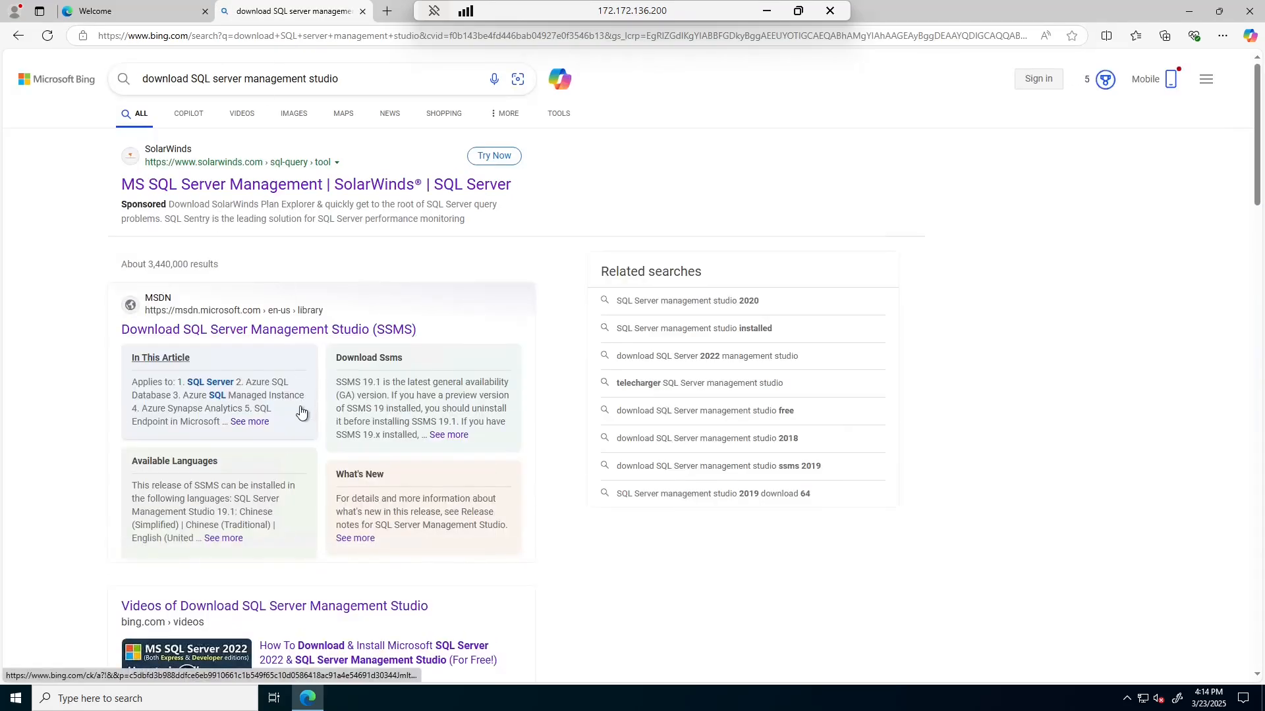
scroll(562, 601, "down", 8)
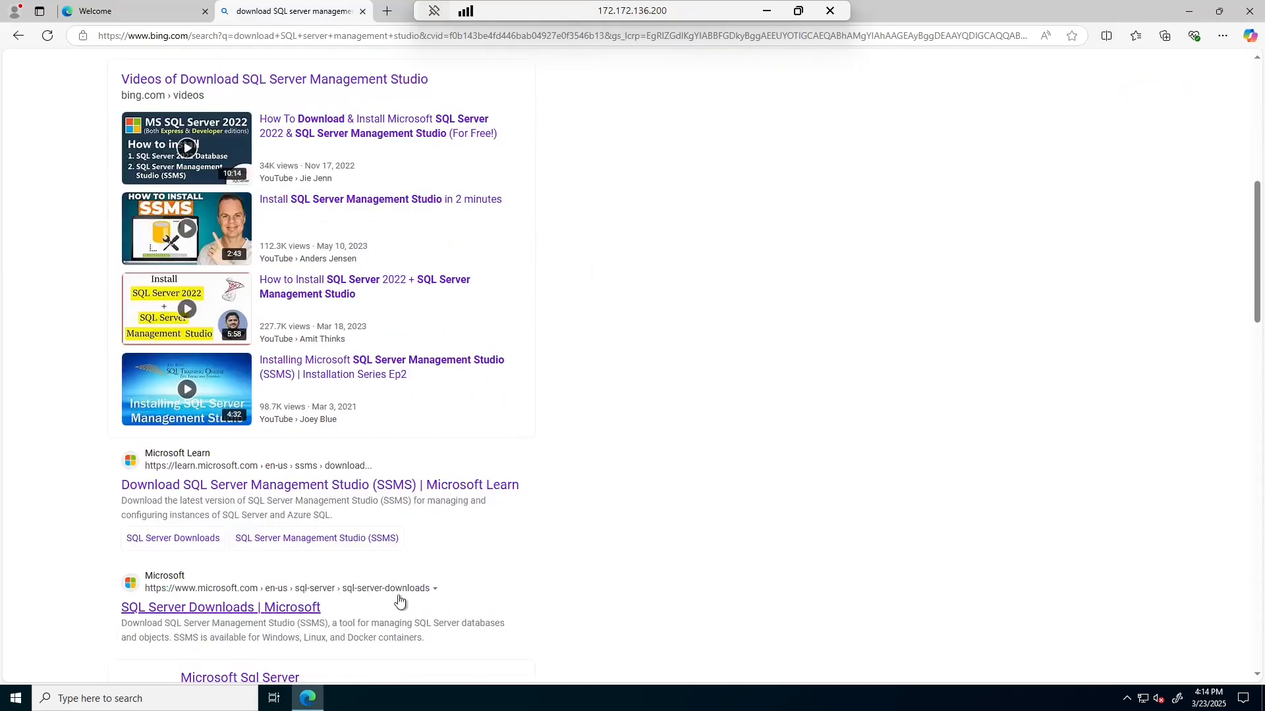
left_click(271, 487)
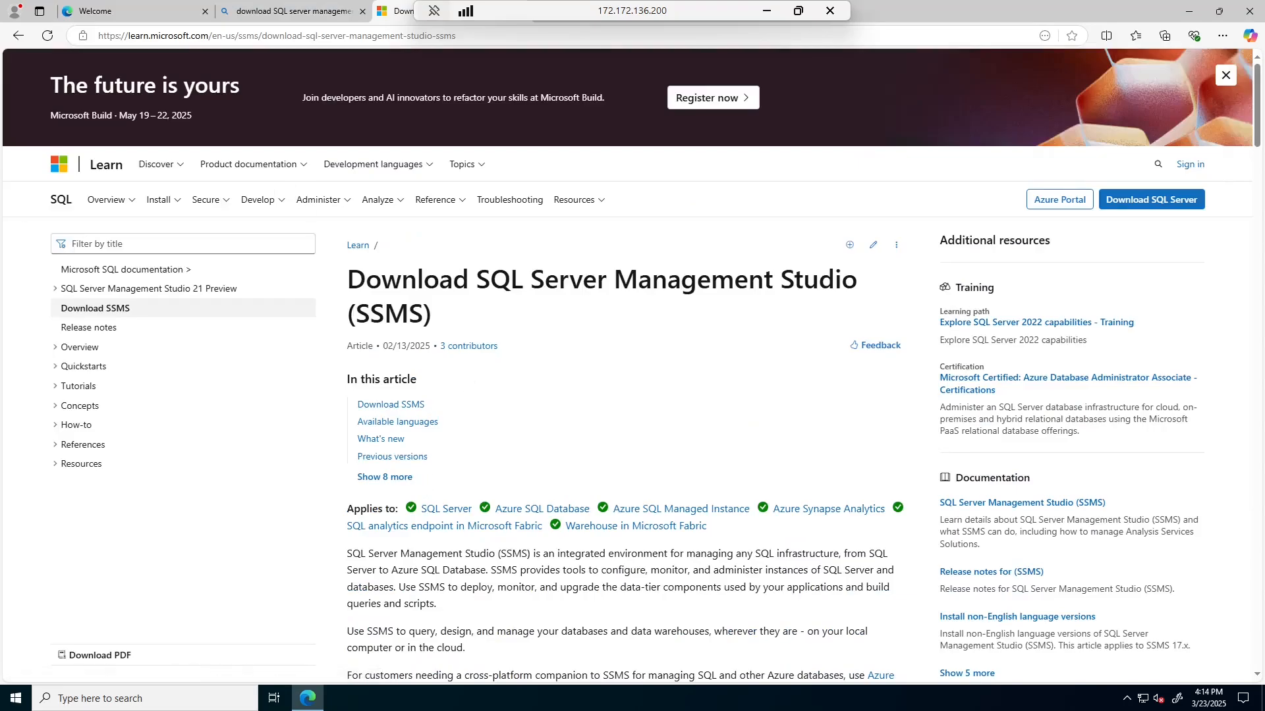
From the pasted dba.stackexchange question, download SQL2019-SSEI-Dev.exe and show it in Downloads.
left_click(301, 33)
type("https://dba.stackexchange.com/questions/322065/how-do-i-download-sql-server-2019-developer-edition")
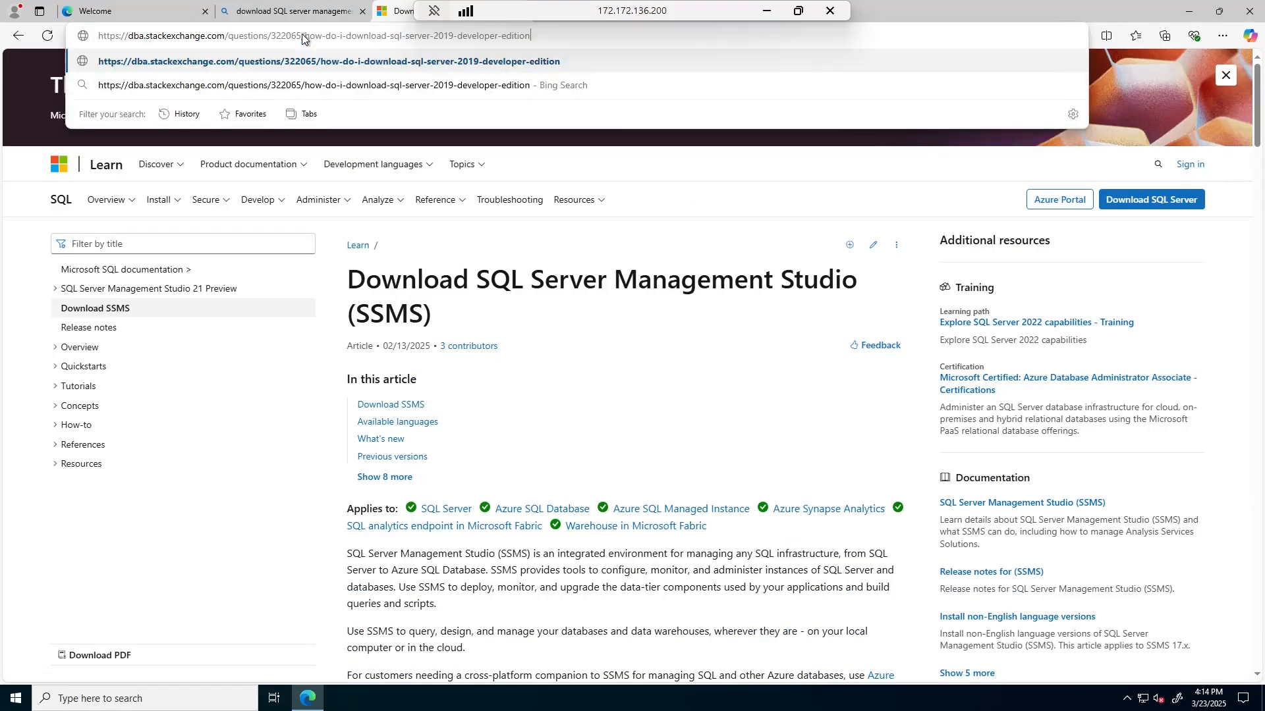
key("Return")
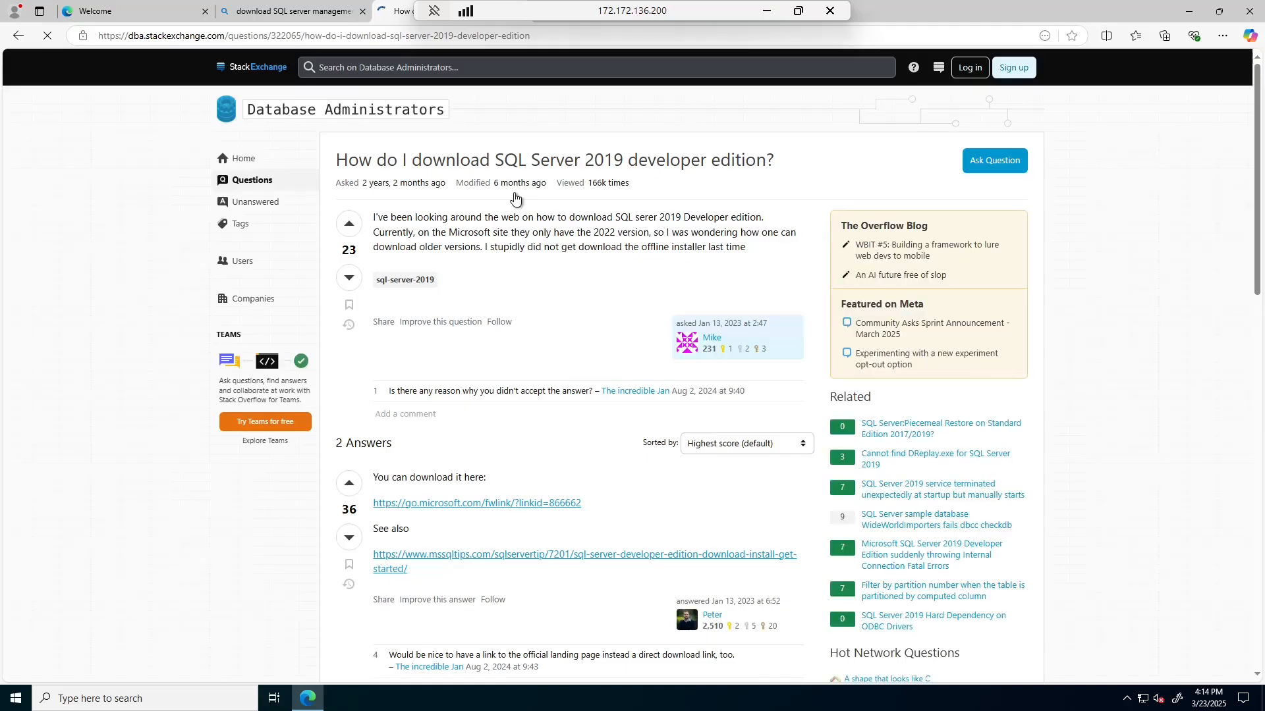
scroll(532, 329, "down", 2)
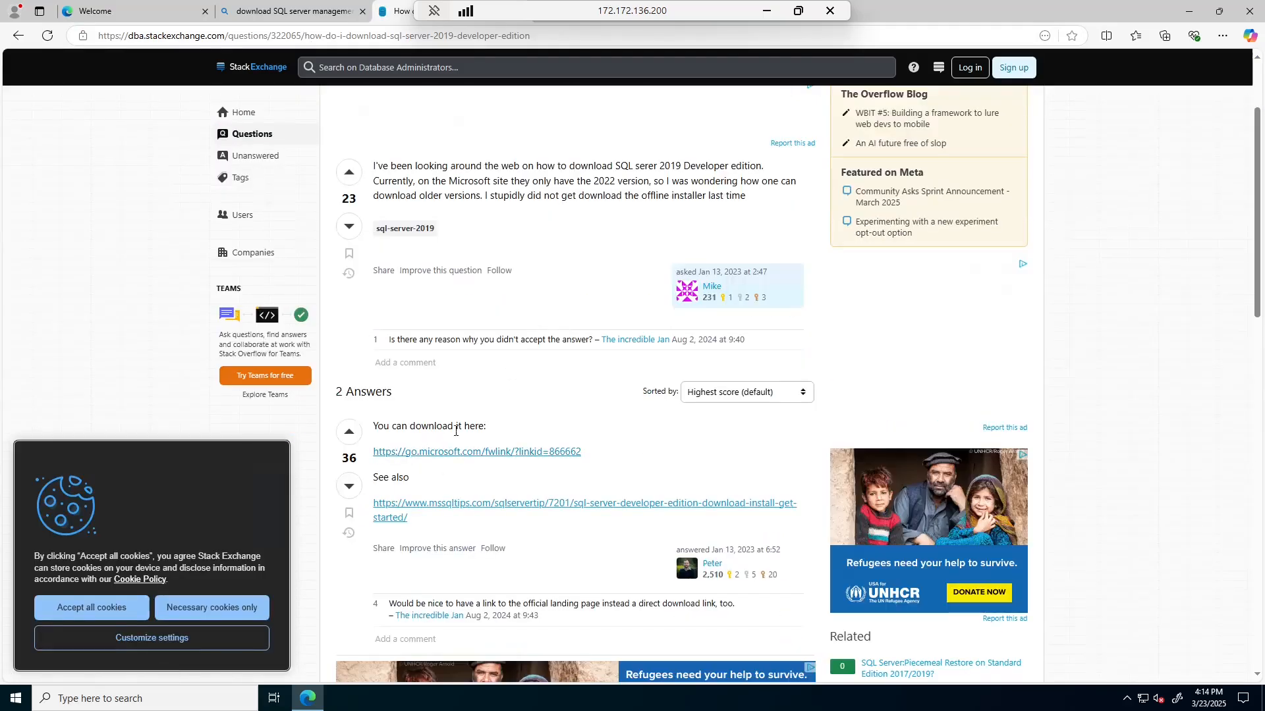
left_click(469, 453)
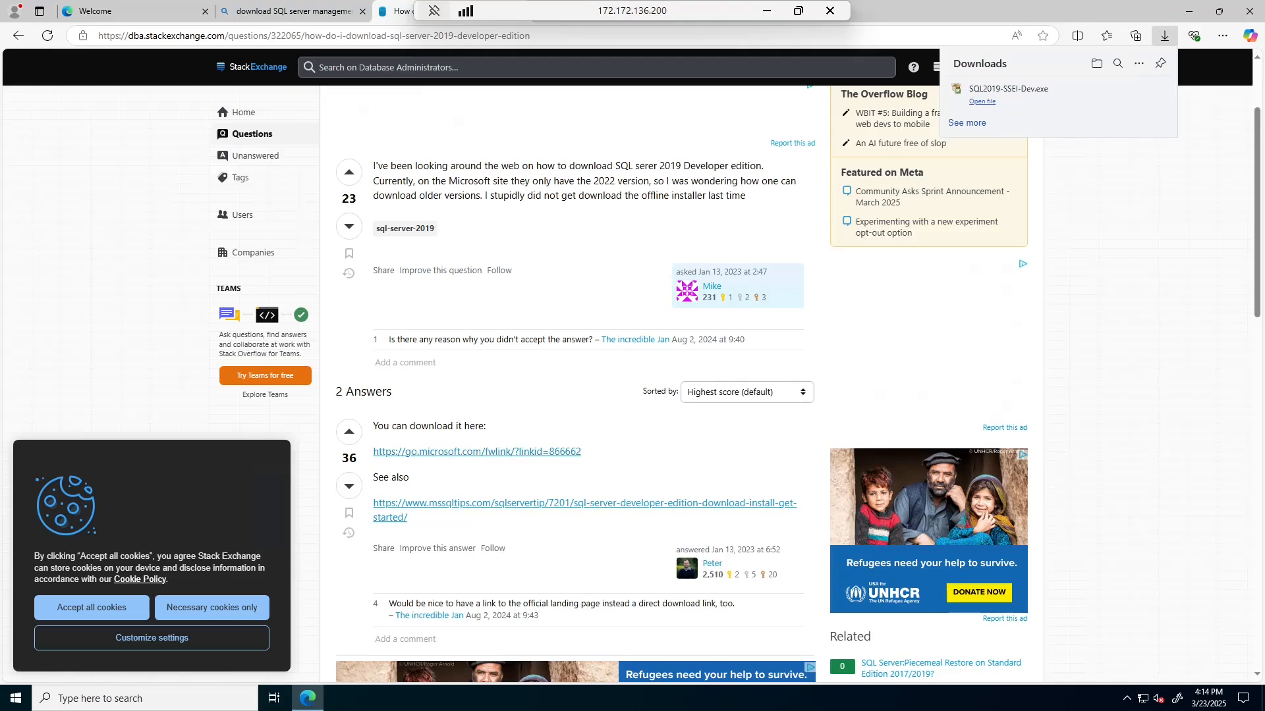
left_click(1138, 95)
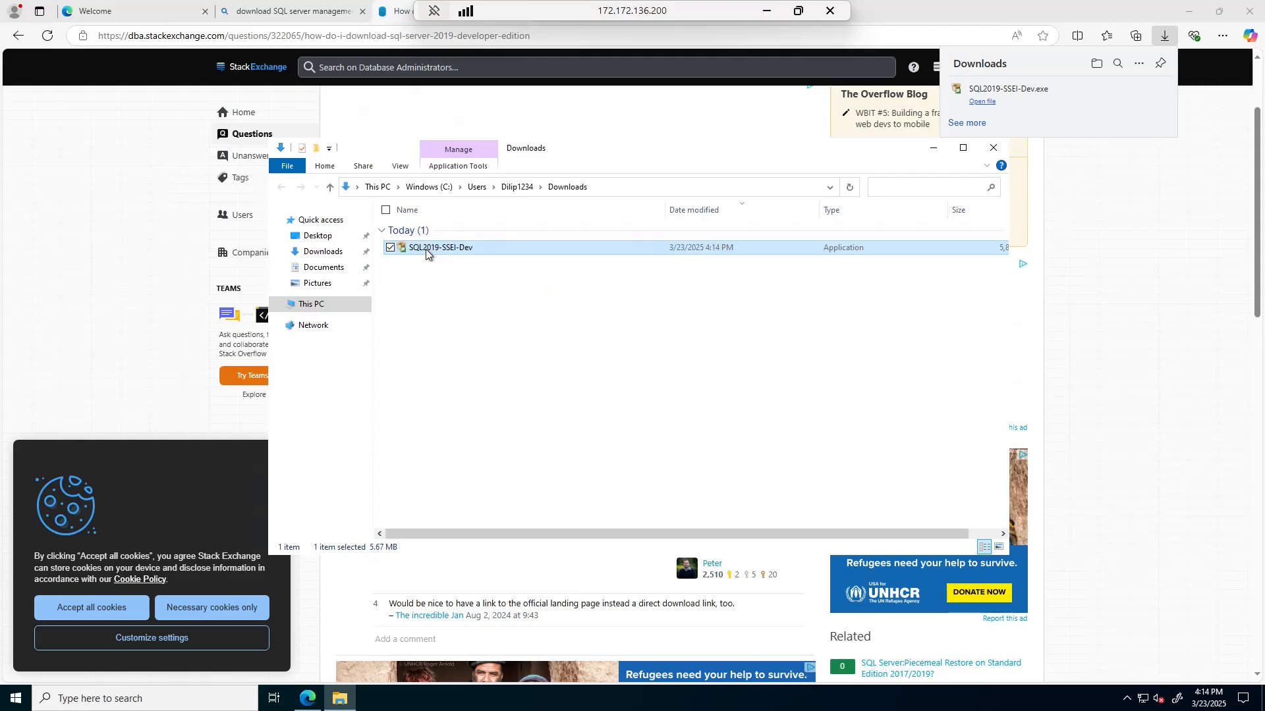
Run SQL2019-SSEI-Dev as administrator, accept the license, and start a Basic install to the default location.
right_click(426, 253)
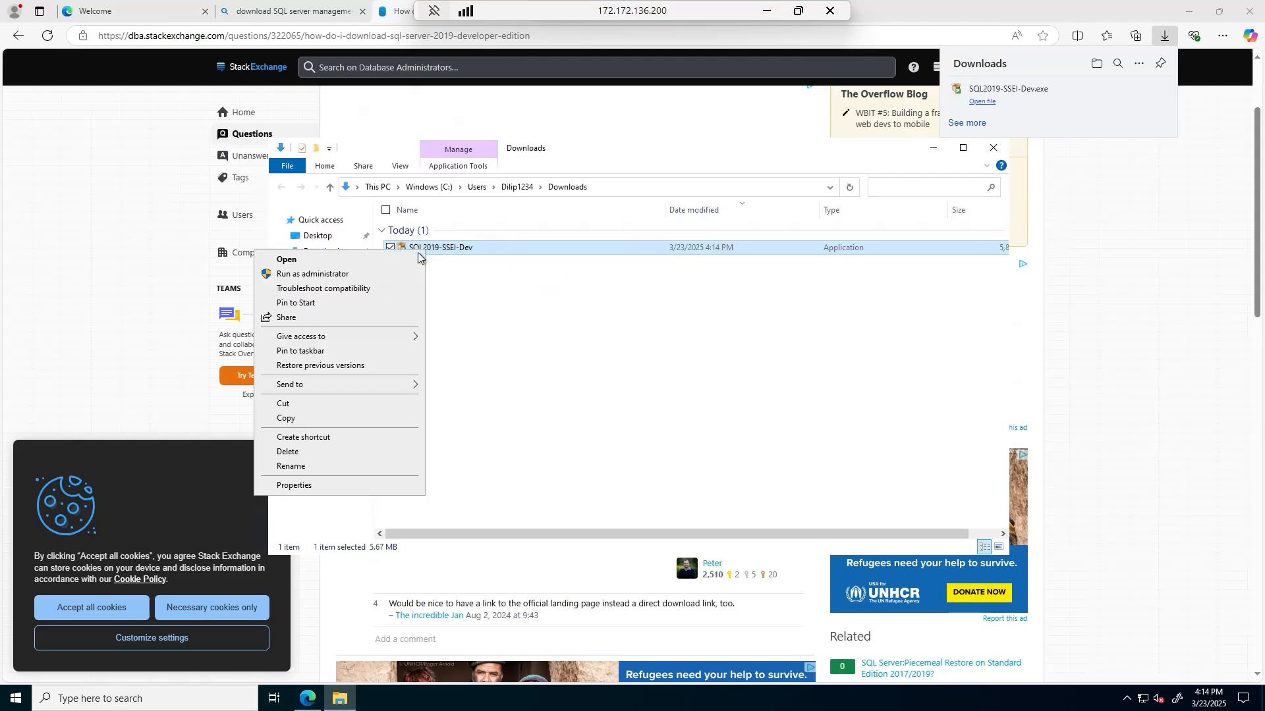
left_click(333, 274)
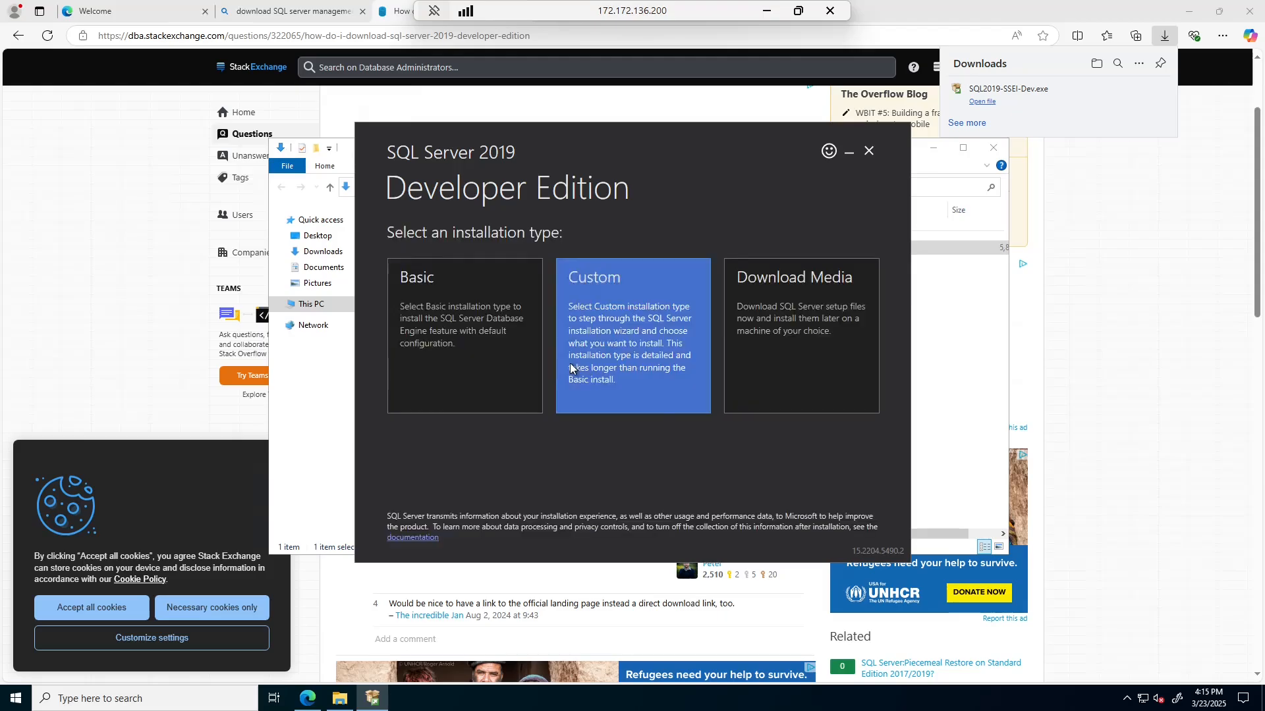
left_click(421, 340)
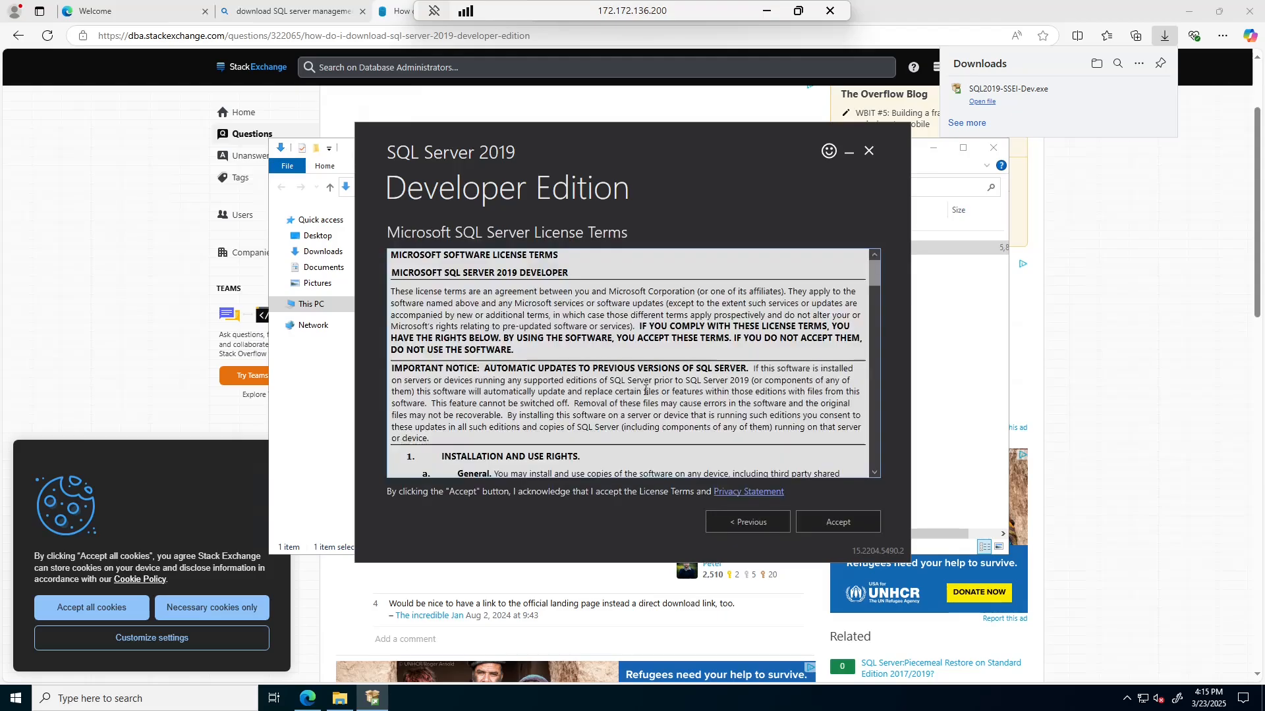
scroll(622, 425, "down", 1)
scroll(637, 427, "down", 5)
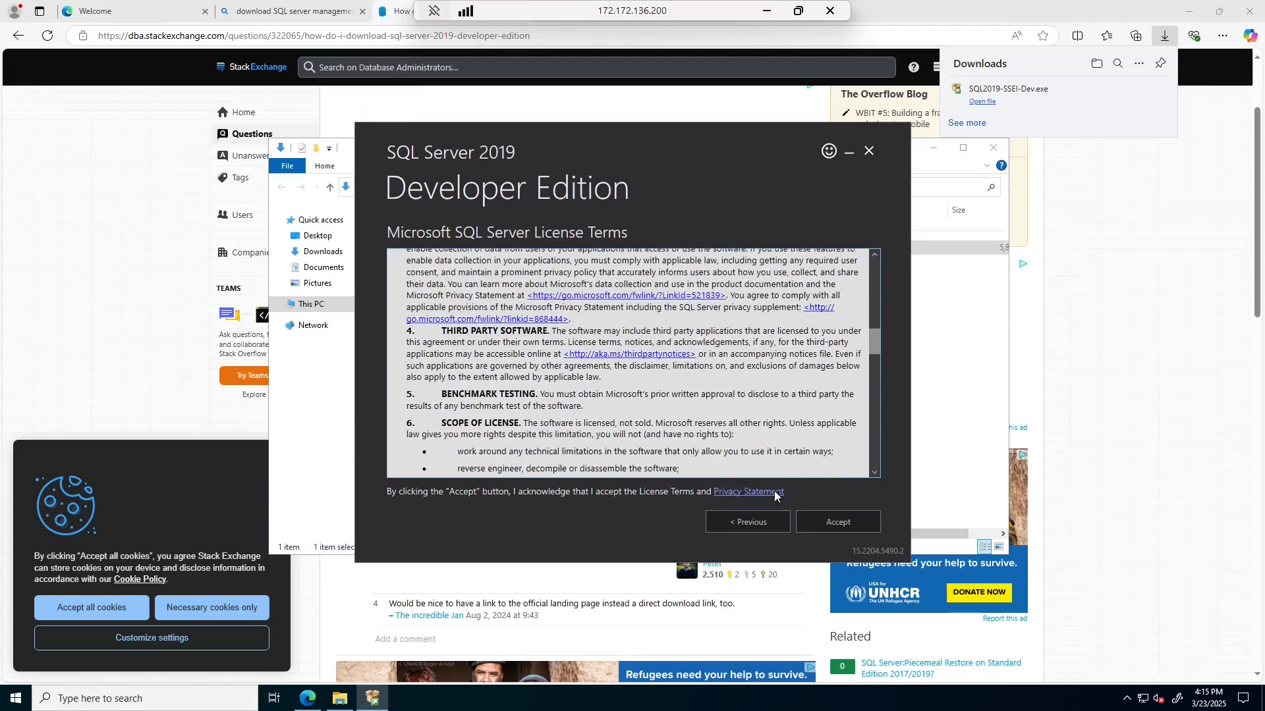
left_click(838, 522)
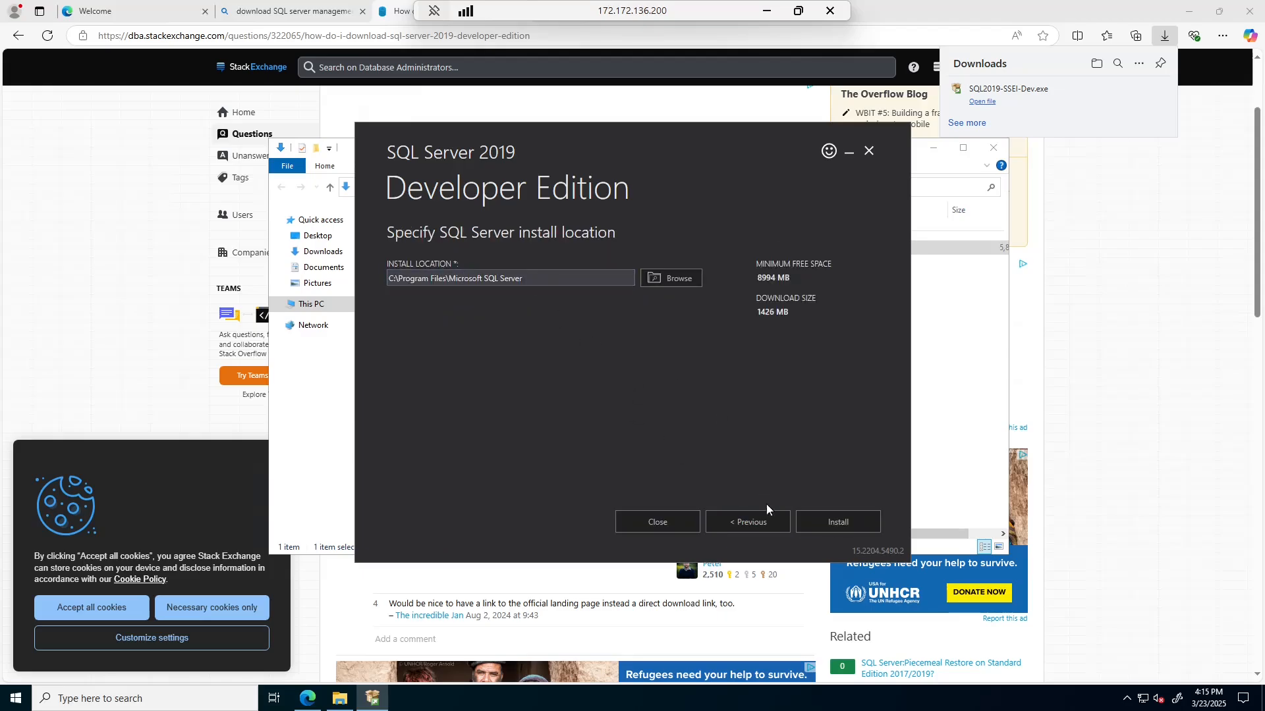
left_click(831, 522)
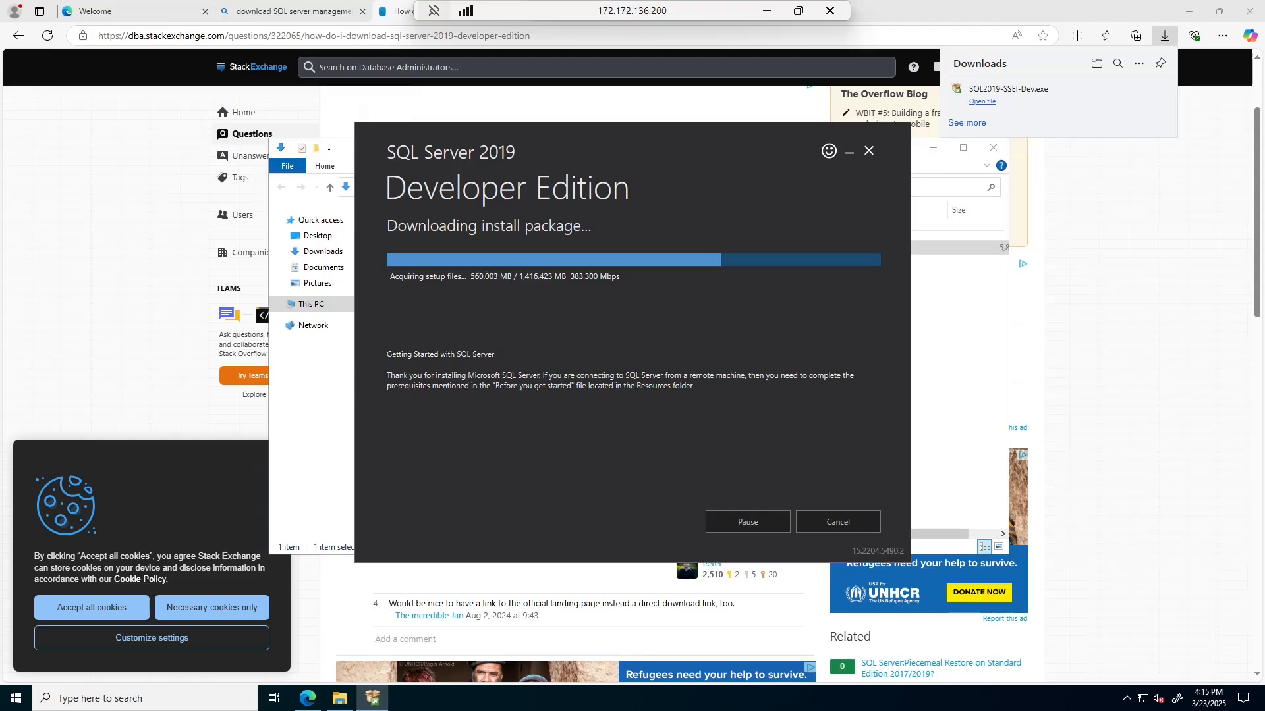
left_click(307, 18)
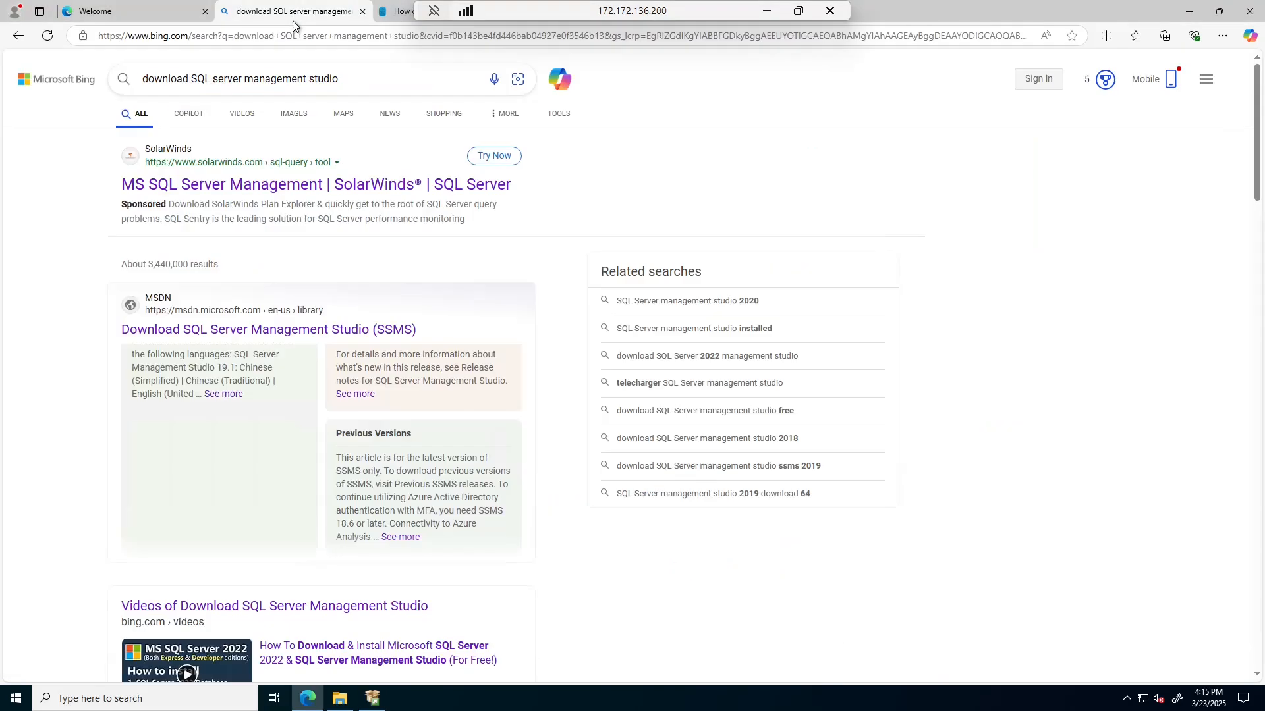
On Microsoft Learn's Download SSMS page, download the SSMS 20.2 installer SSMS-Setup-ENU.exe.
left_click(290, 34)
type("https://learn.microsoft.com/en-us/sql/ssms/download-sql-server-management-studio-ssms?view=sql-server-ver16")
key("Return")
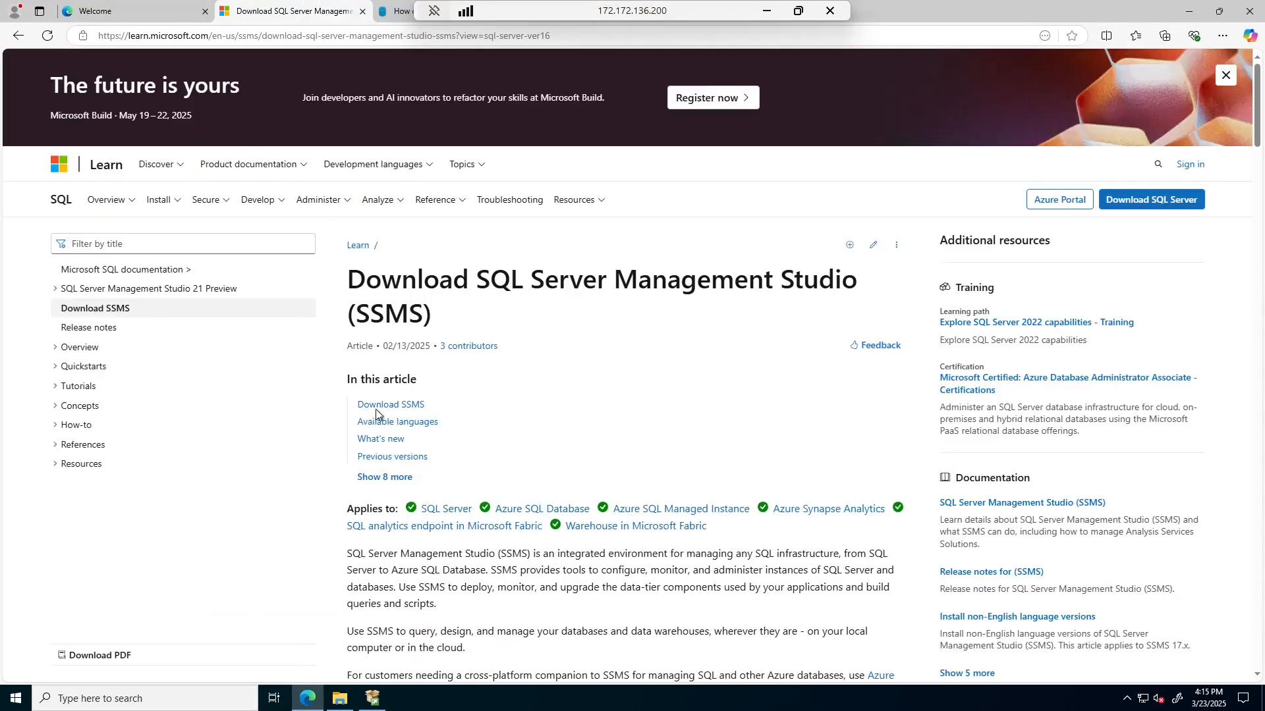
left_click(377, 406)
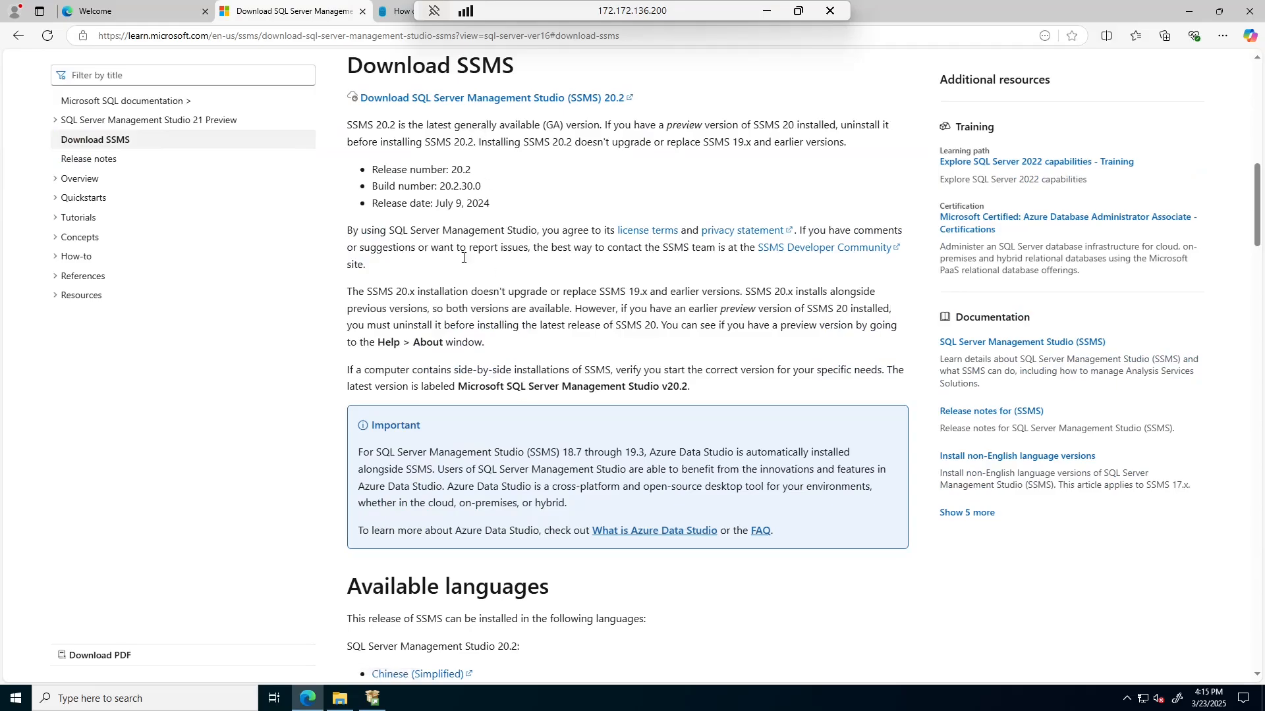
left_click(470, 99)
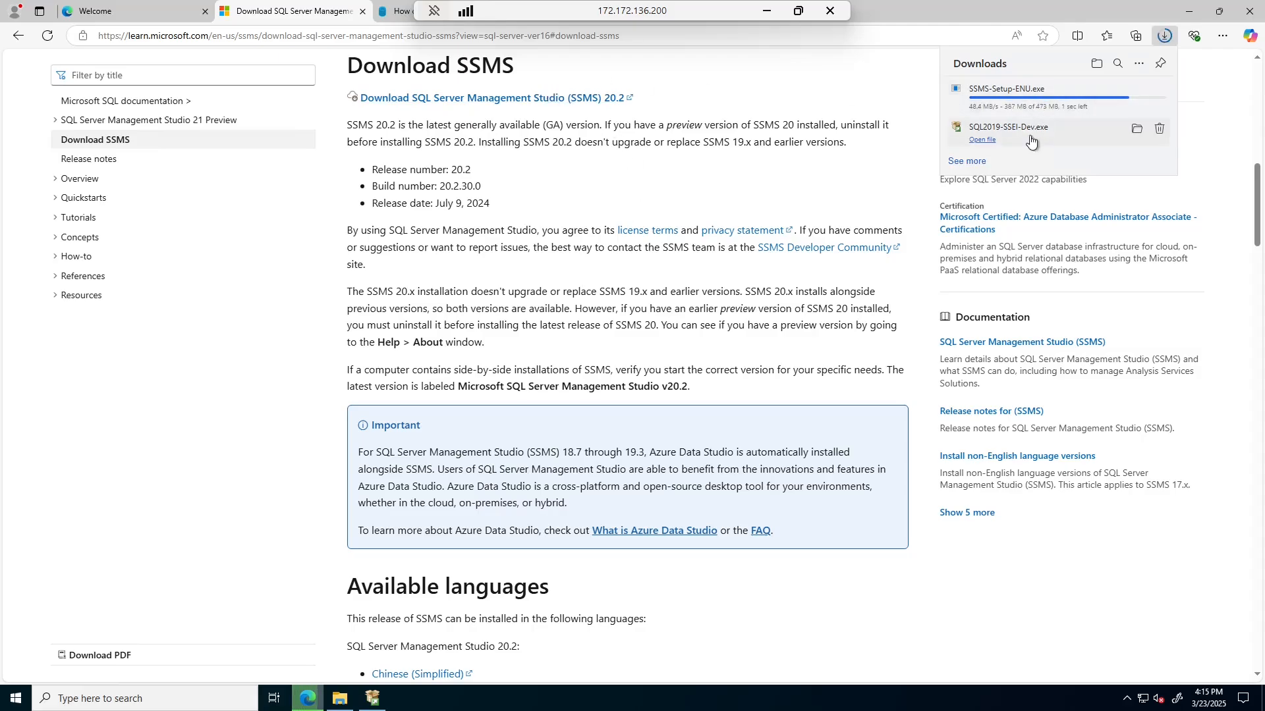
left_click(339, 698)
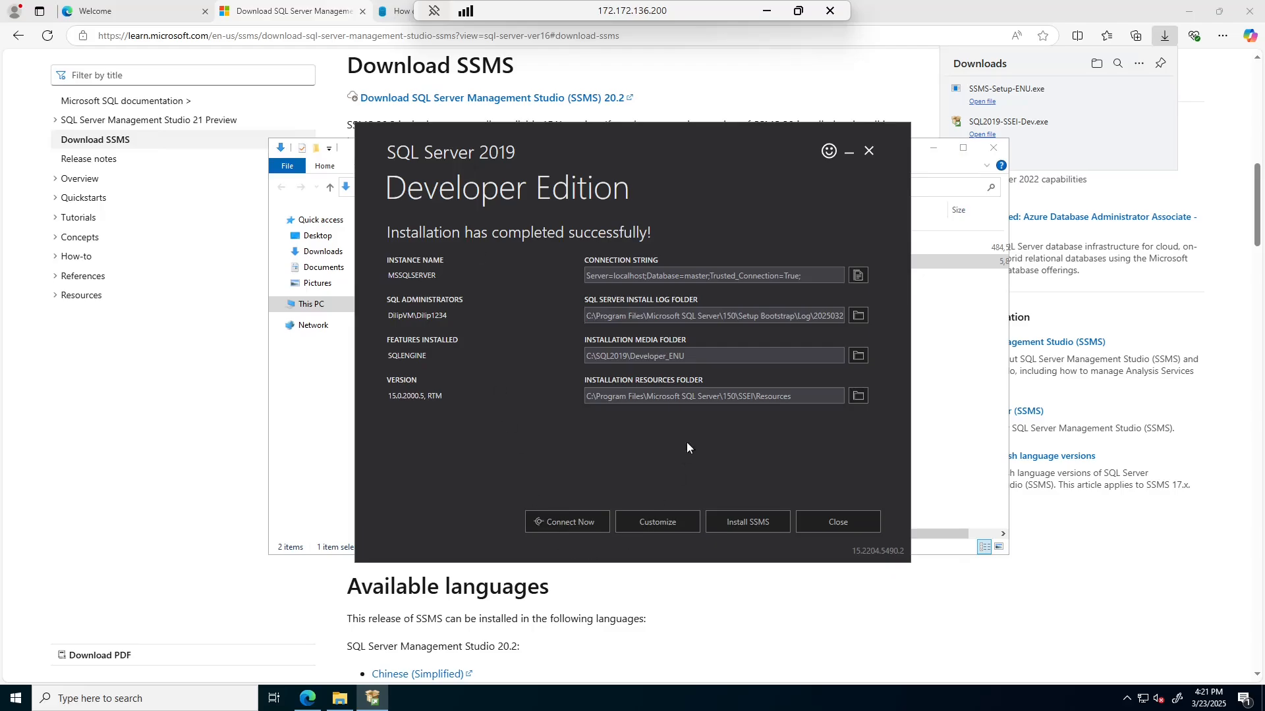
Close the finished SQL Server 2019 installer, confirming the exit.
left_click(868, 152)
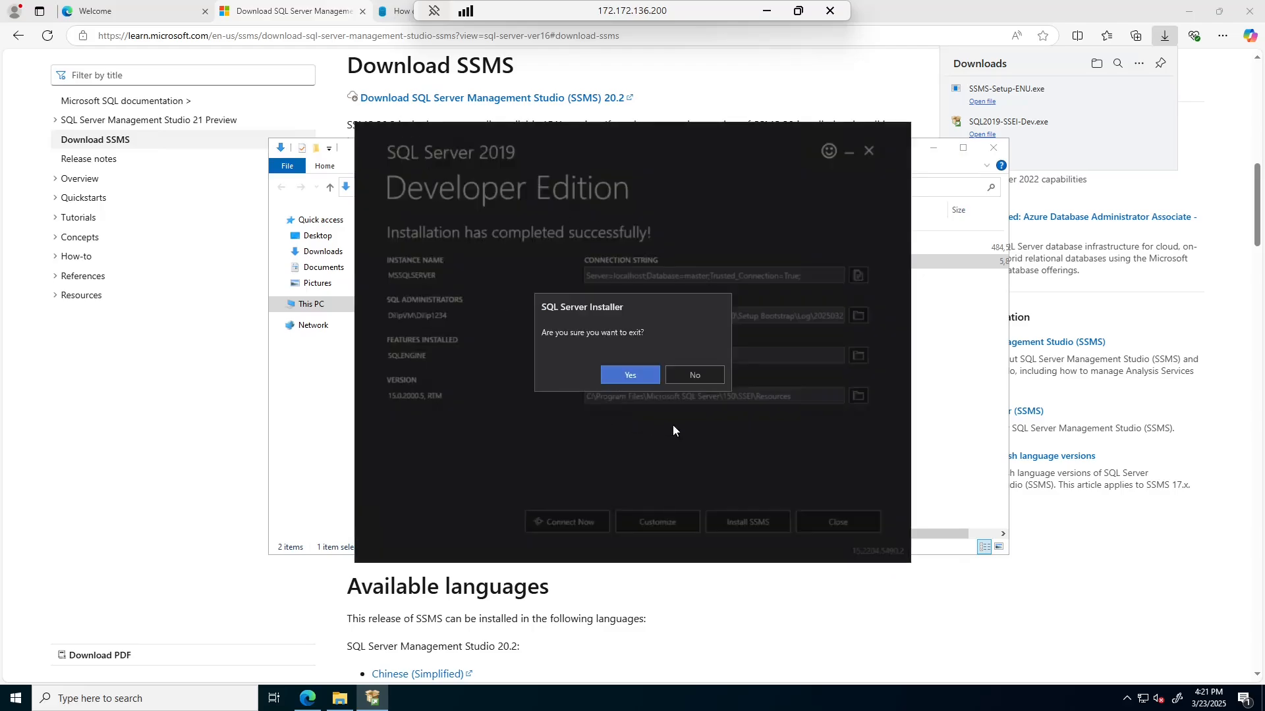
left_click(690, 374)
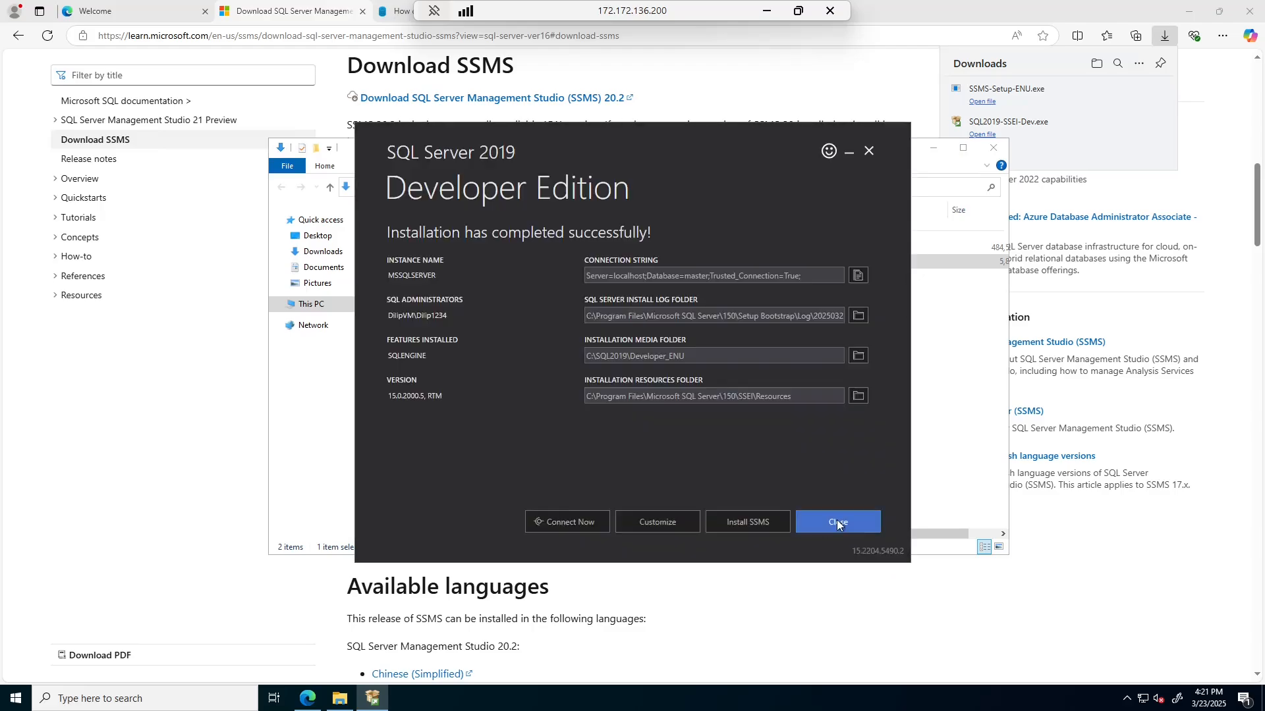
left_click(837, 520)
left_click(610, 379)
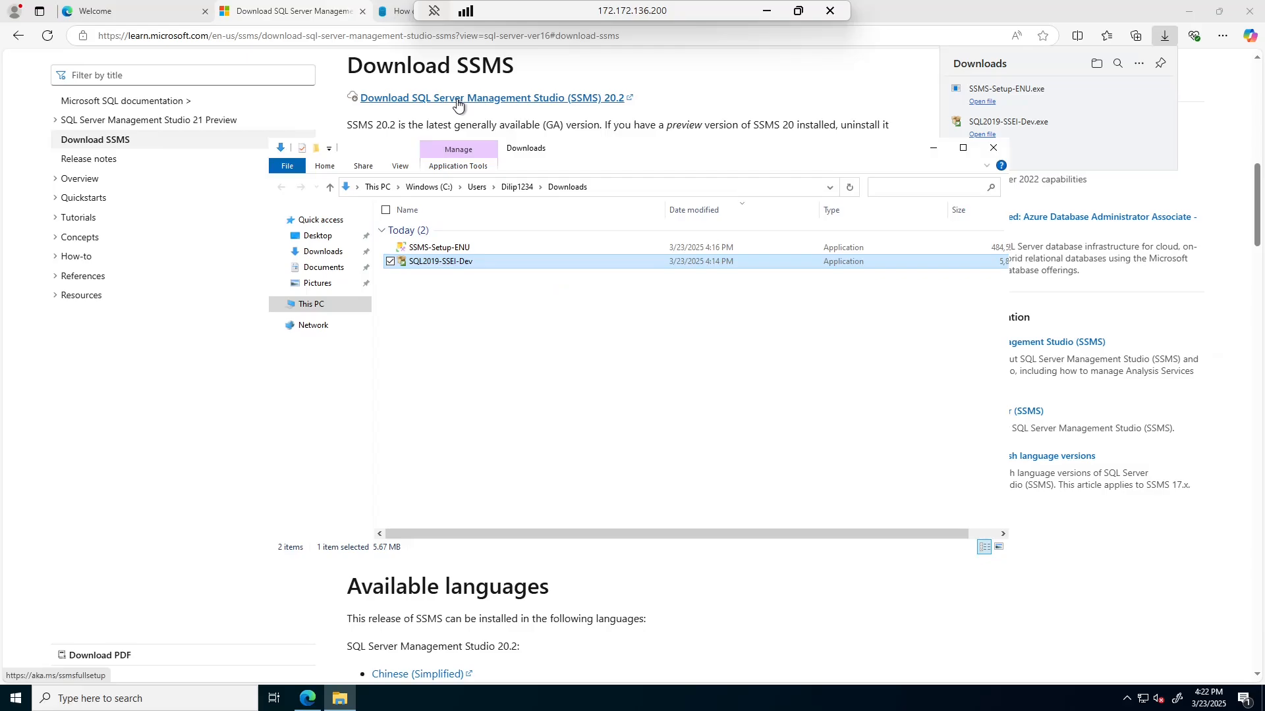
Run SSMS-Setup-ENU from Downloads, install SSMS 20.2, and restart the VM when required.
left_click(429, 249)
left_click_drag(629, 150, 551, 202)
double_click(401, 301)
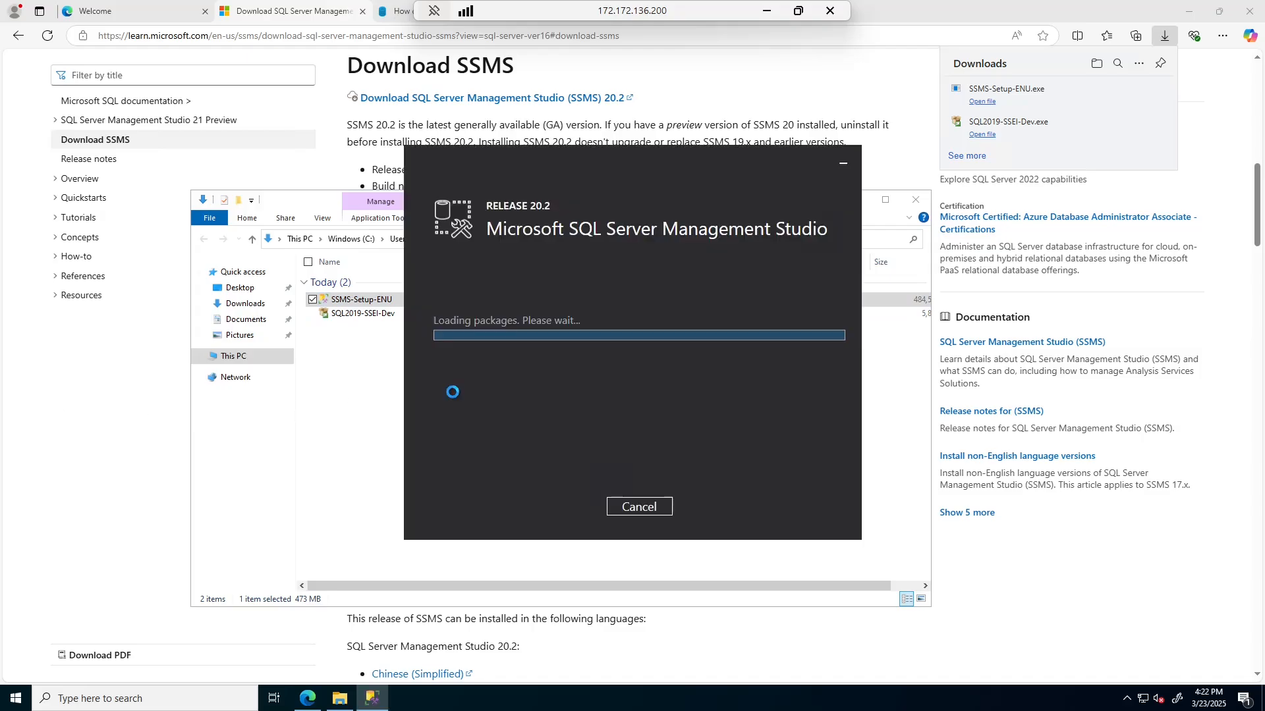
left_click(587, 507)
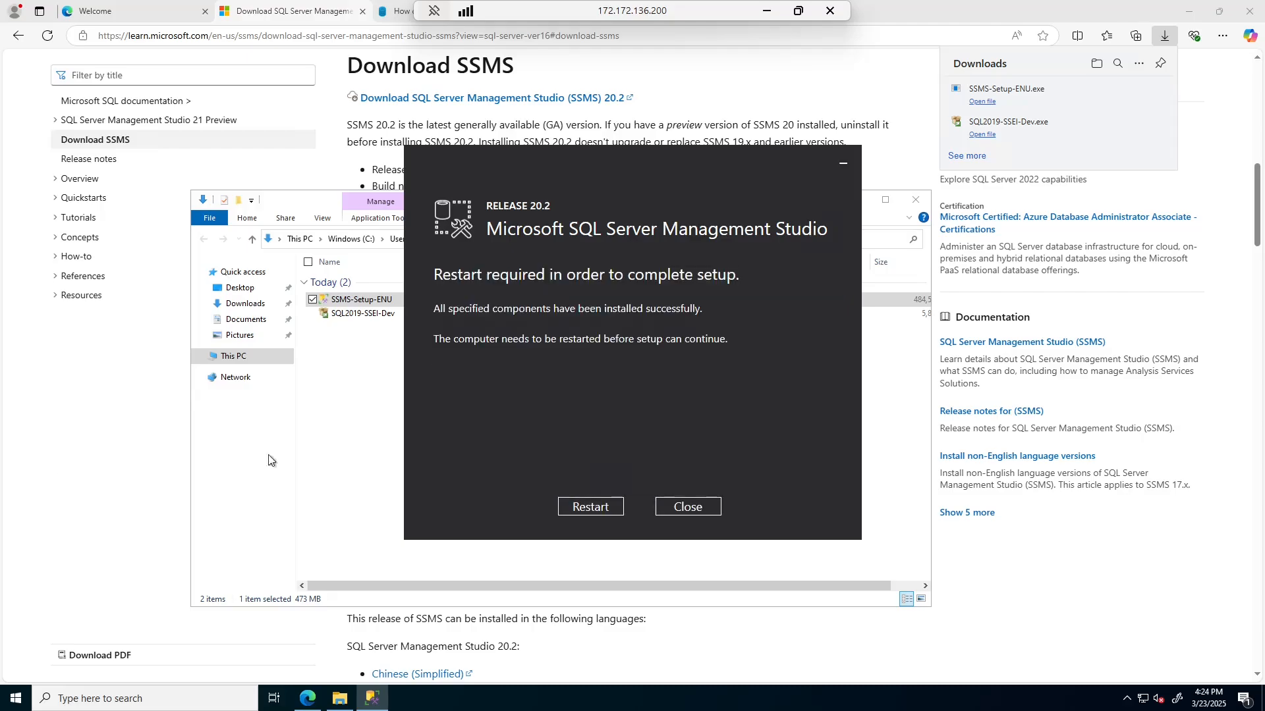
left_click(586, 507)
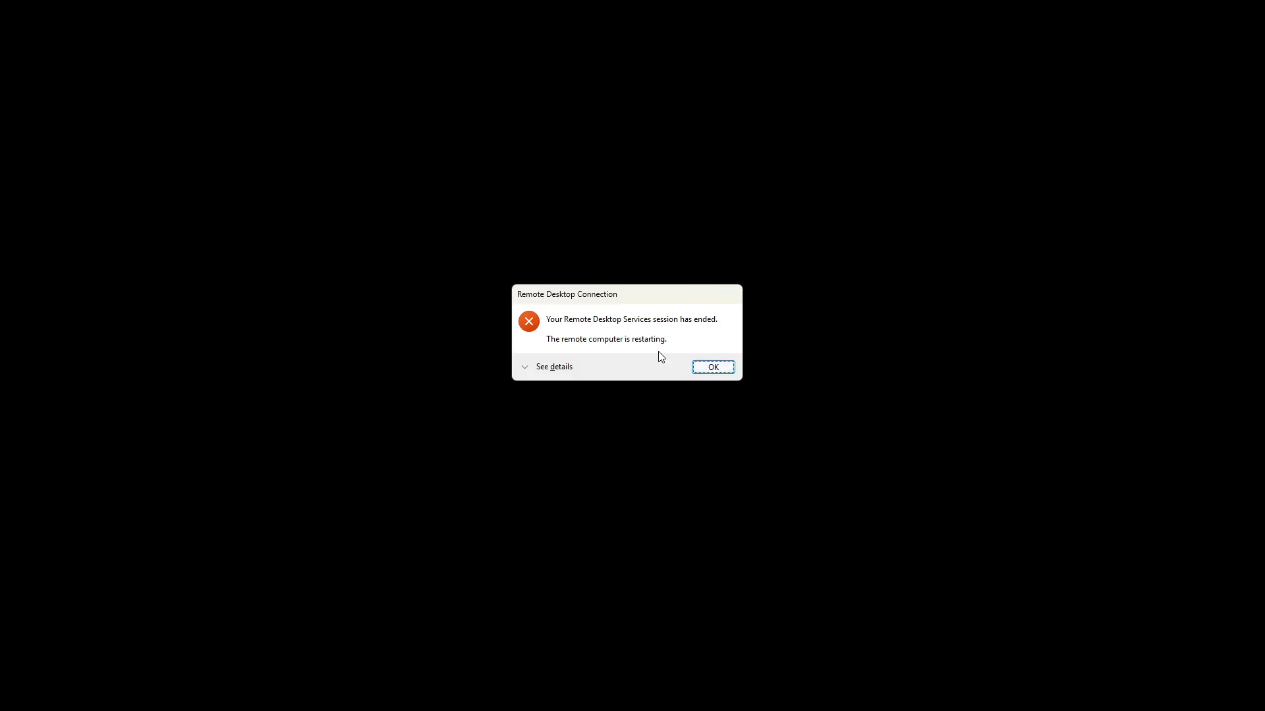
Dismiss the session-ended notice and return to the local Downloads folder showing DilipVM.rdp.
left_click(713, 367)
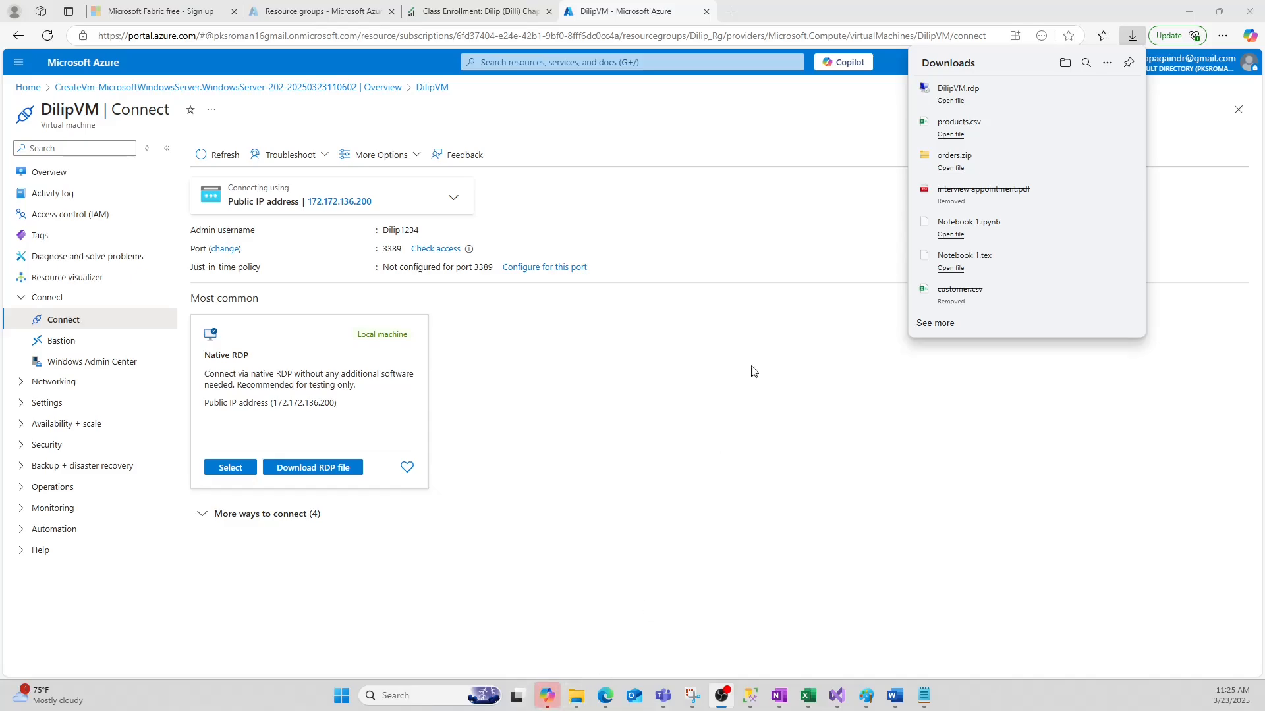
mouse_move(575, 702)
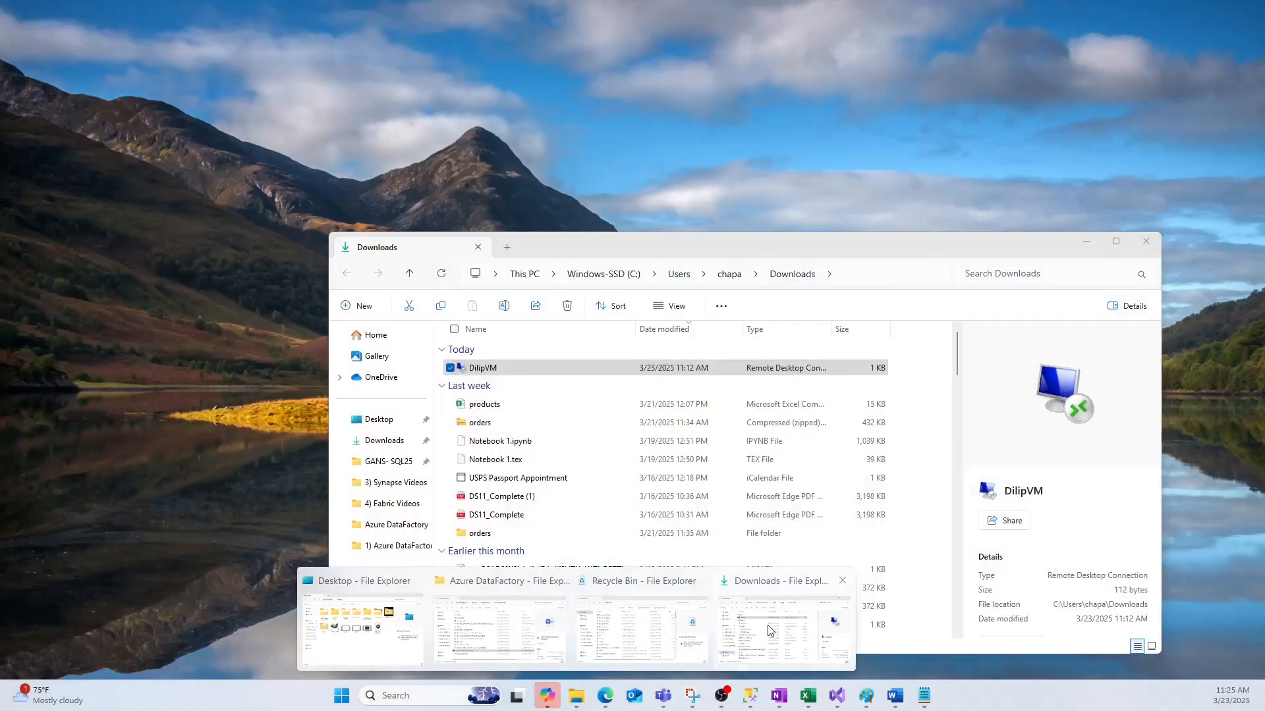
left_click(768, 625)
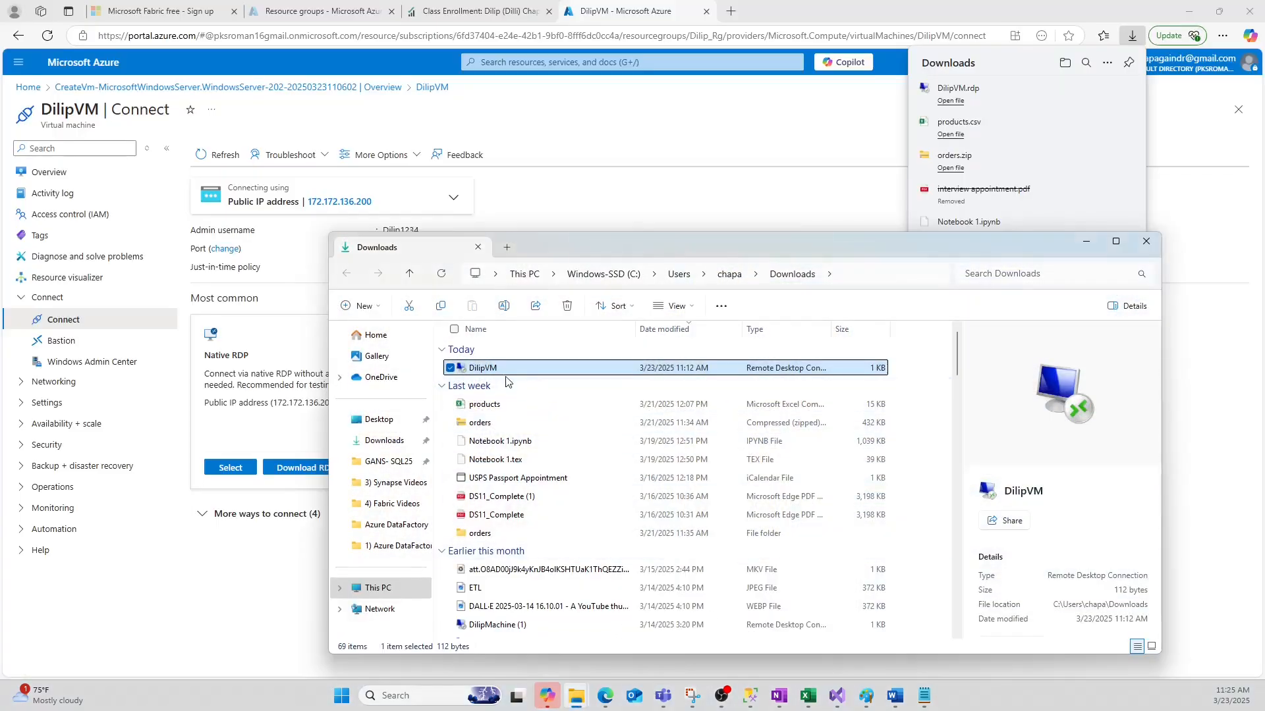
Launch the DilipVM remote desktop file from Downloads to reconnect to 172.172.136.200.
double_click(463, 367)
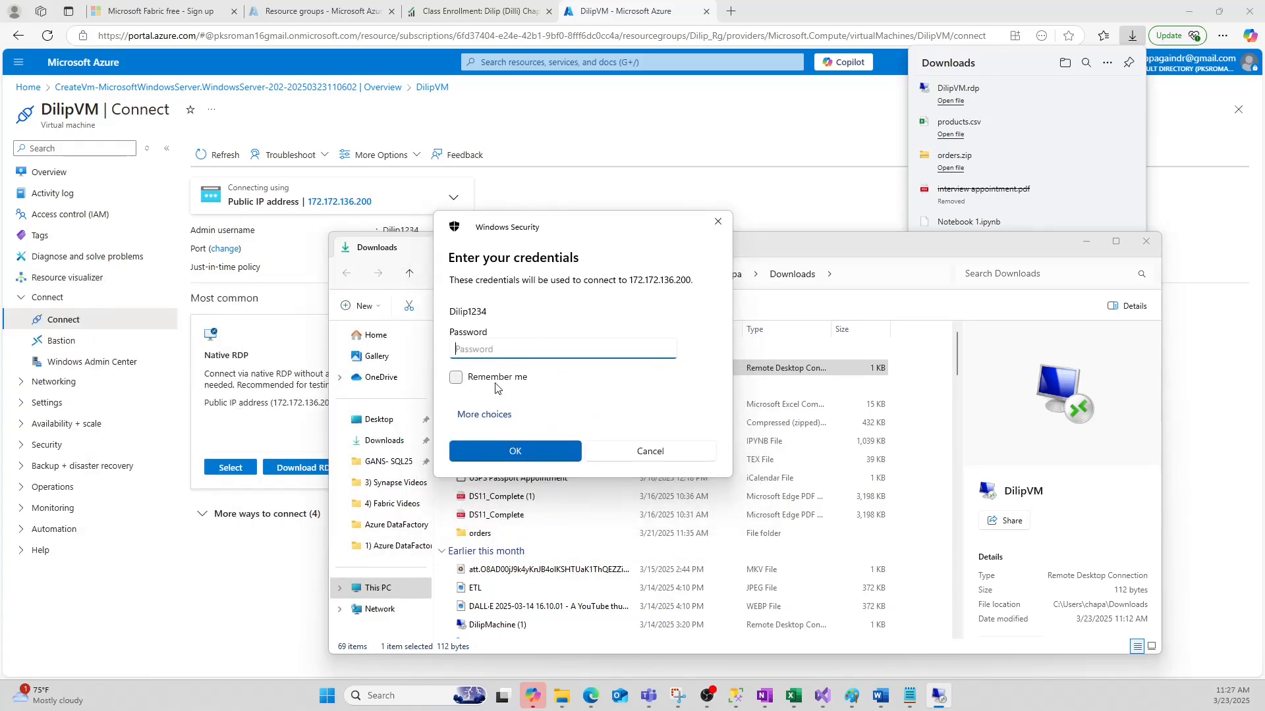
Sign in with the VM admin password, accept the certificate warning, and close Server Manager.
type("••••••••••")
left_click(501, 452)
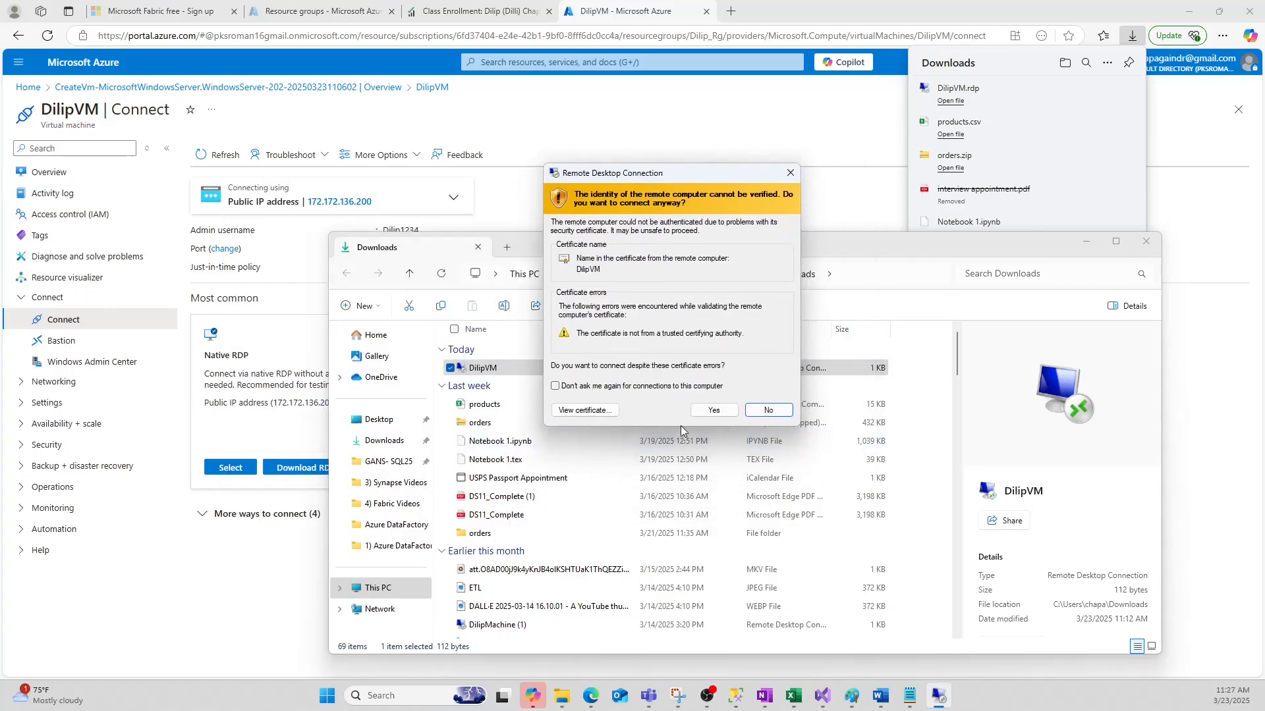
left_click(712, 411)
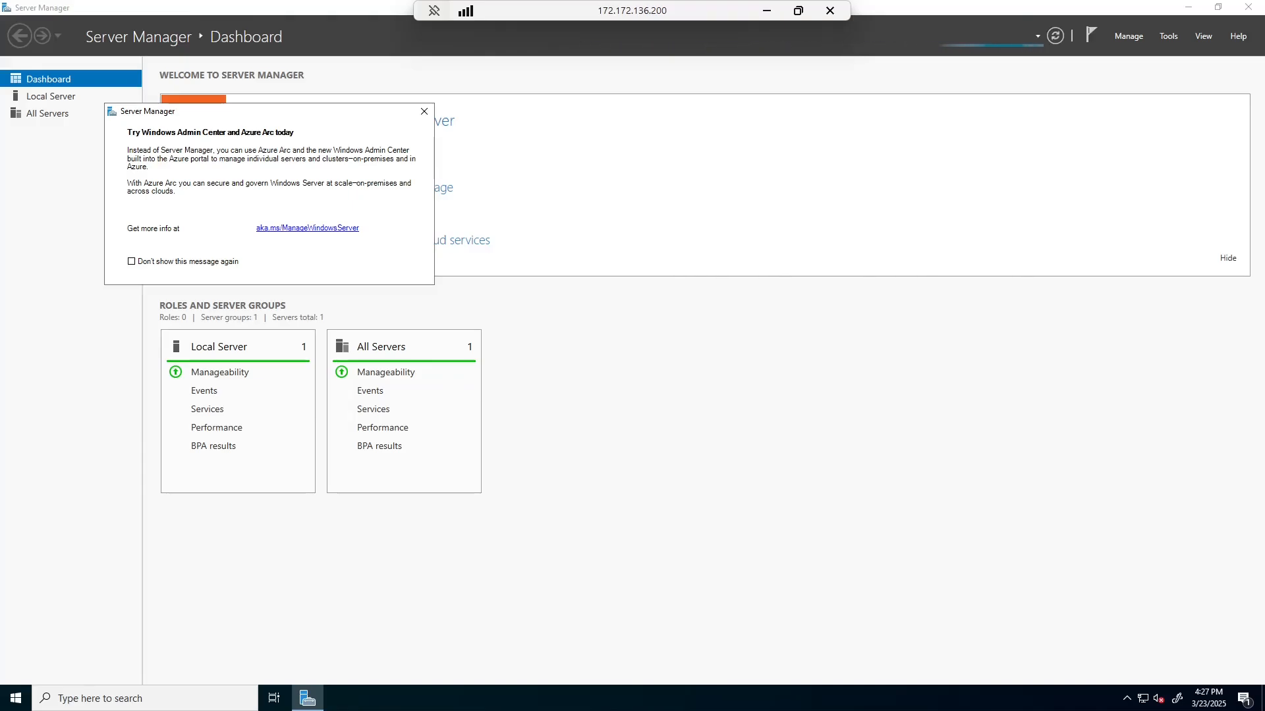
left_click(1246, 7)
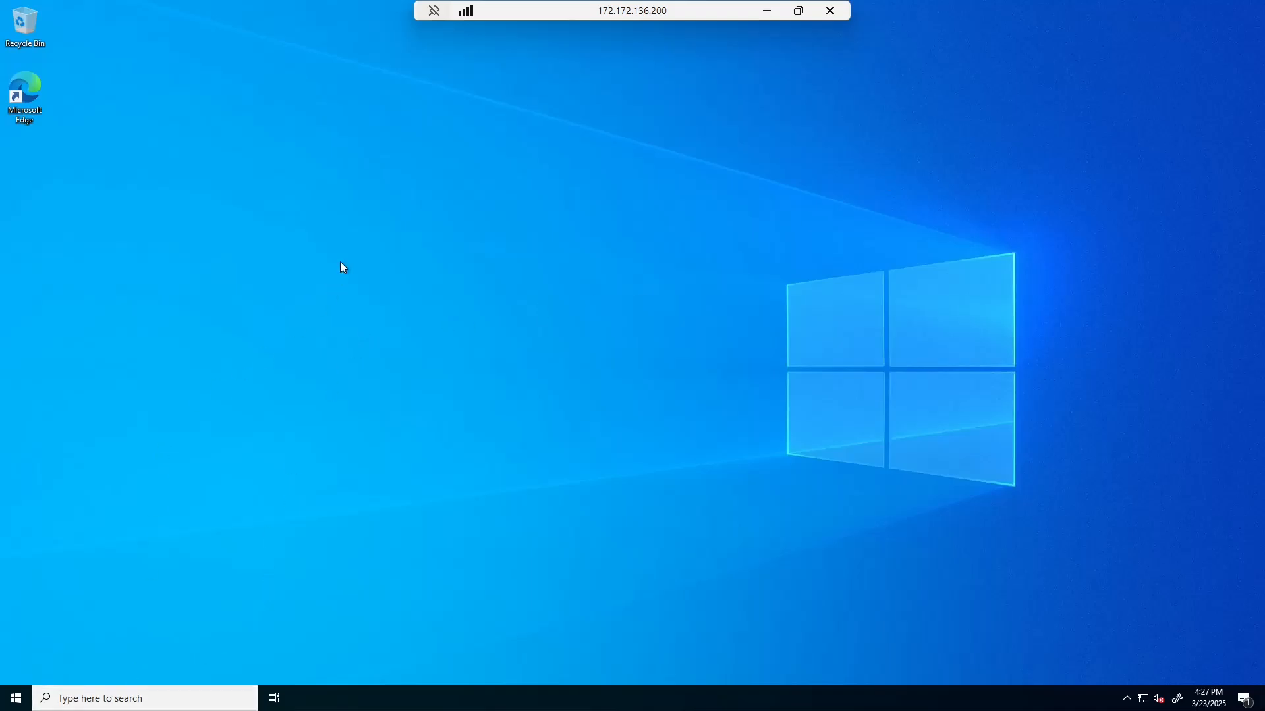
Refresh the desktop, search 'ssms', and launch SQL Server Management Studio 20.
right_click(341, 264)
left_click(307, 301)
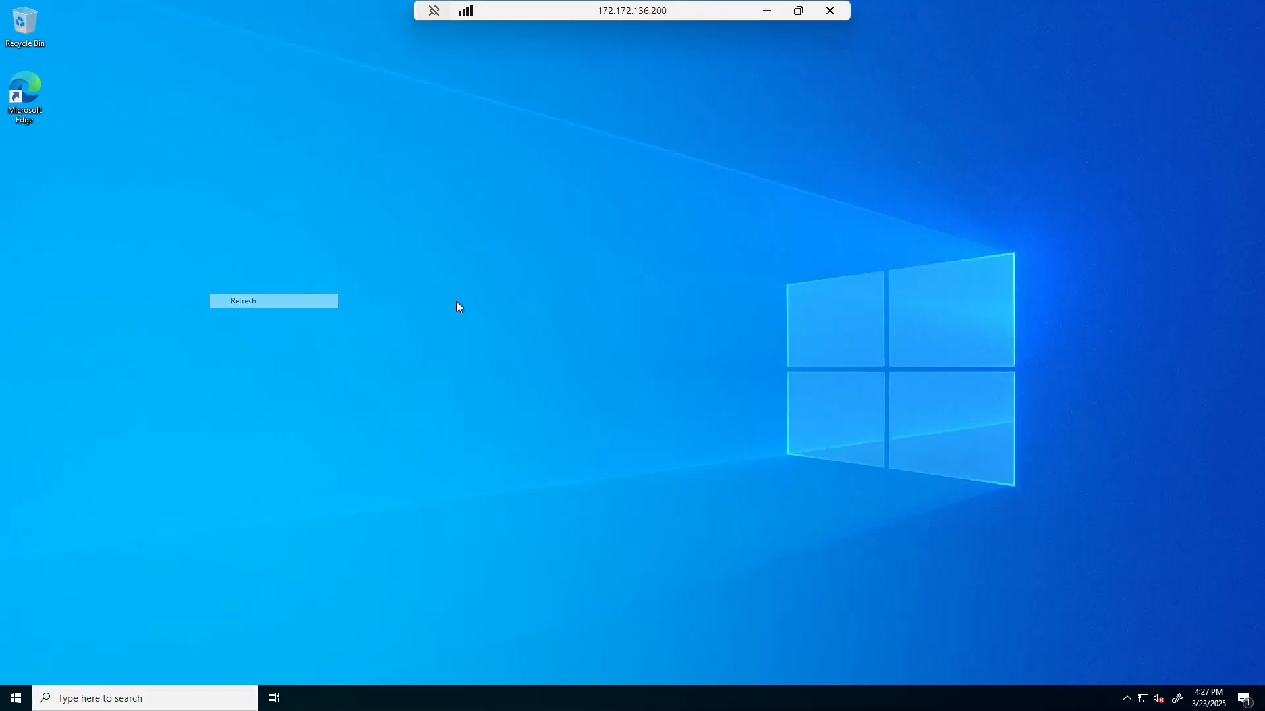
left_click(119, 700)
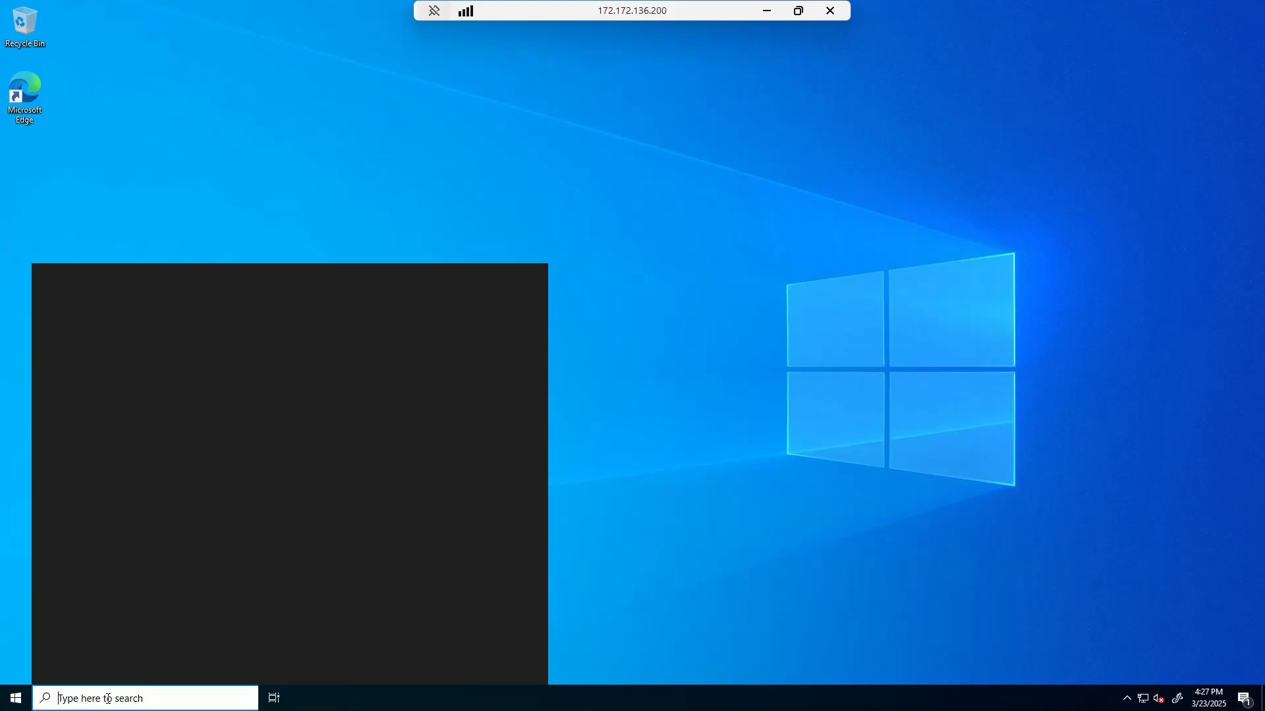
type("ssms")
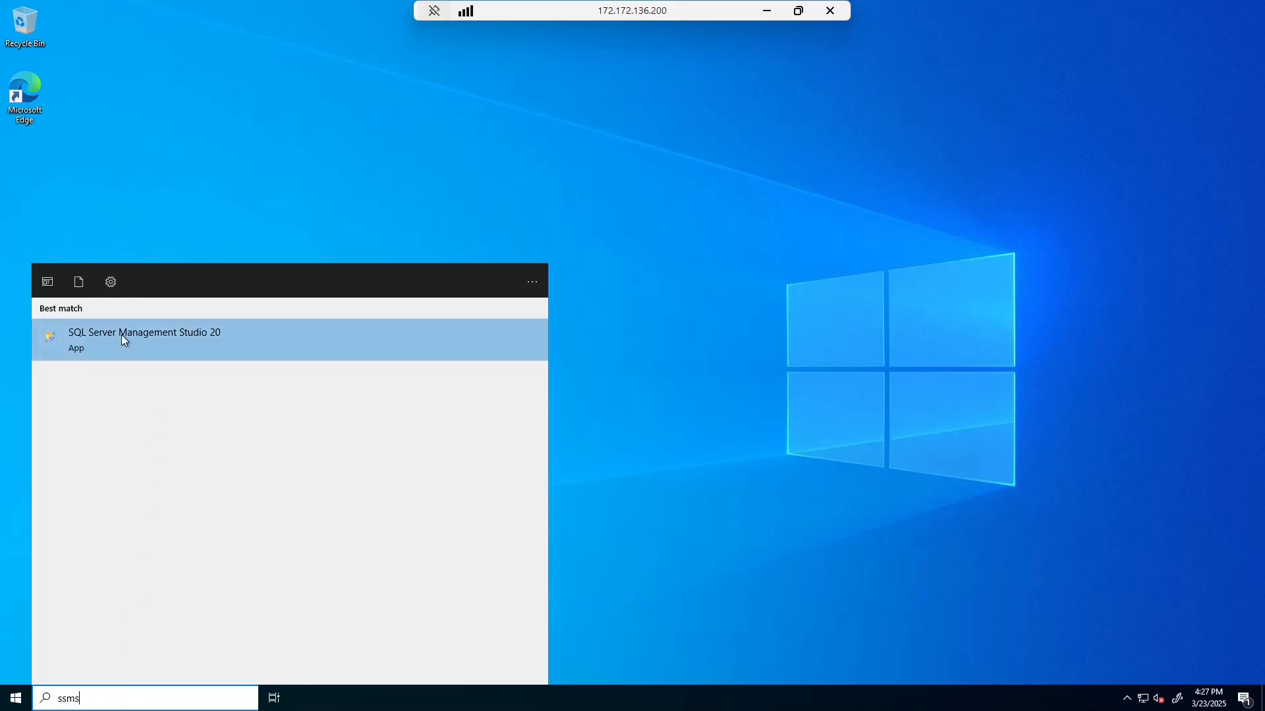
left_click(121, 336)
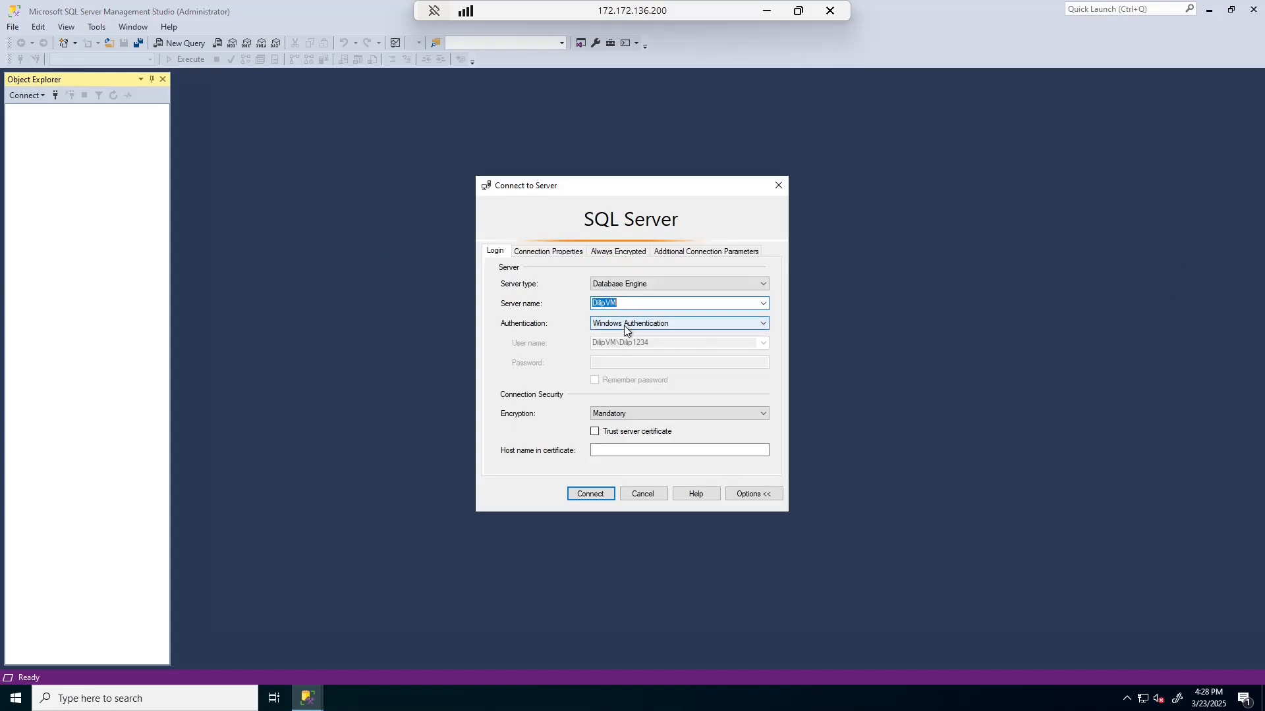
Connect to the server with Windows Authentication and Trust server certificate enabled.
left_click(650, 323)
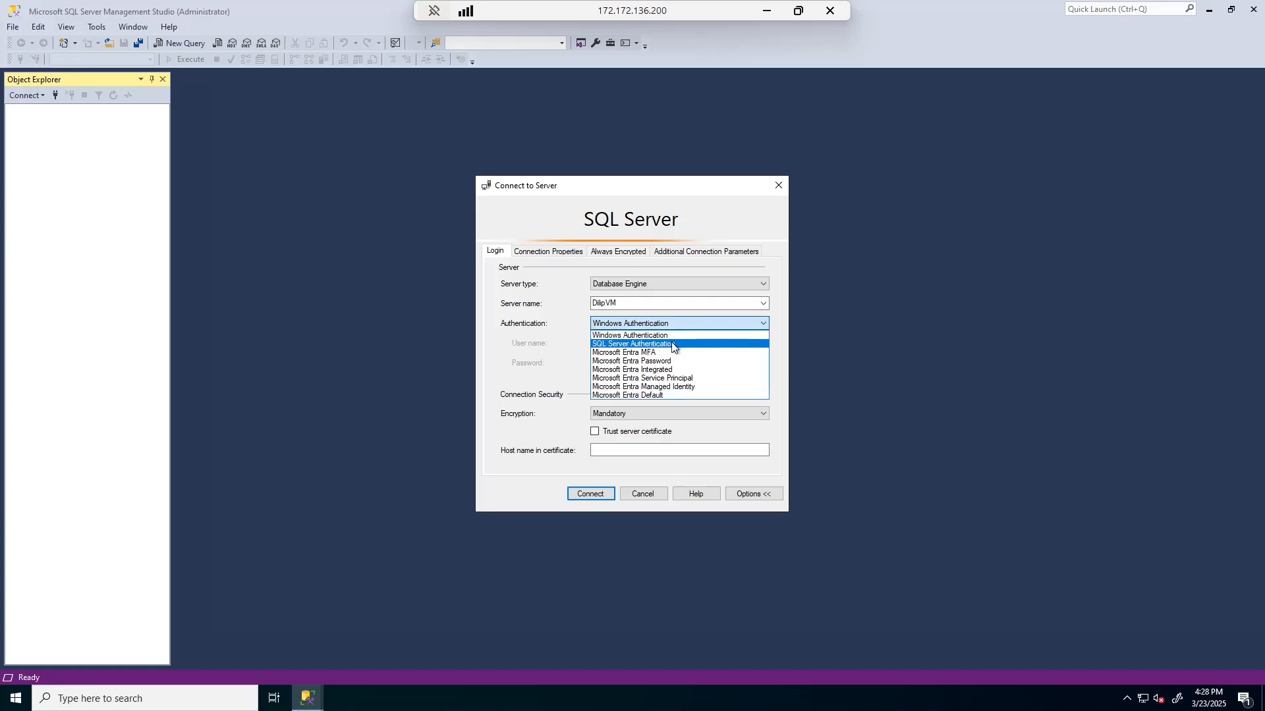
left_click(599, 336)
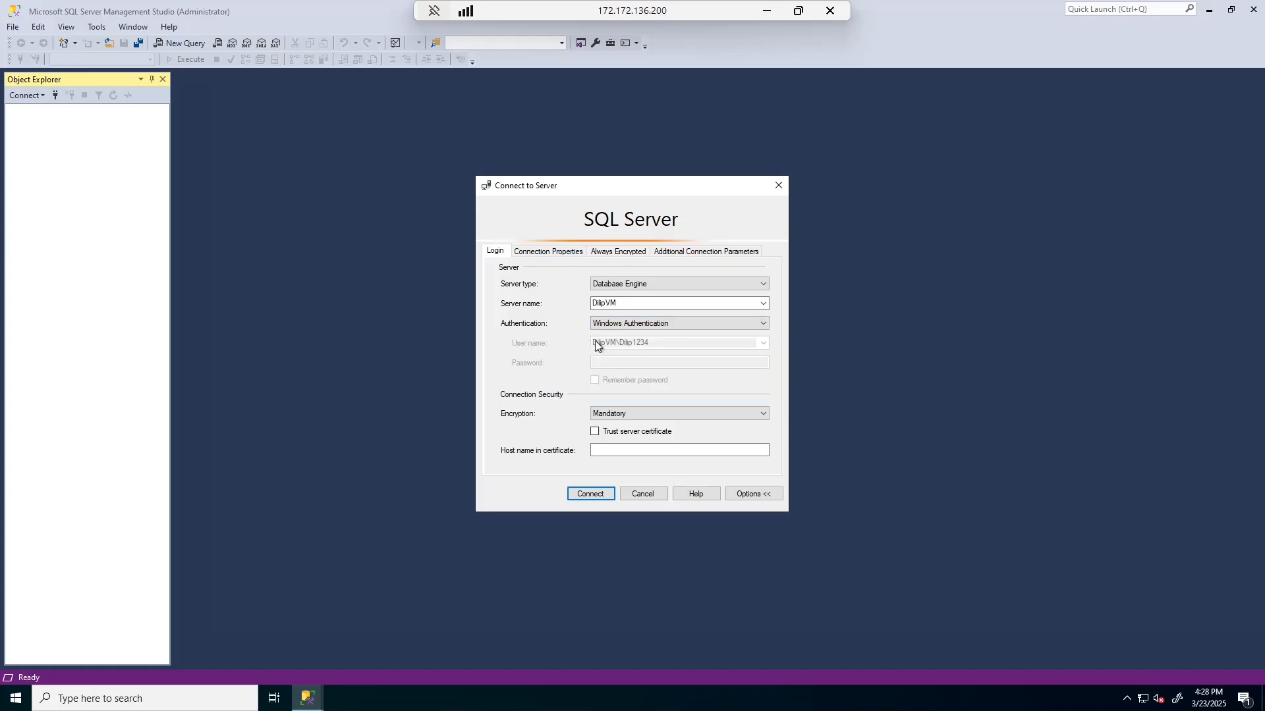
left_click(596, 431)
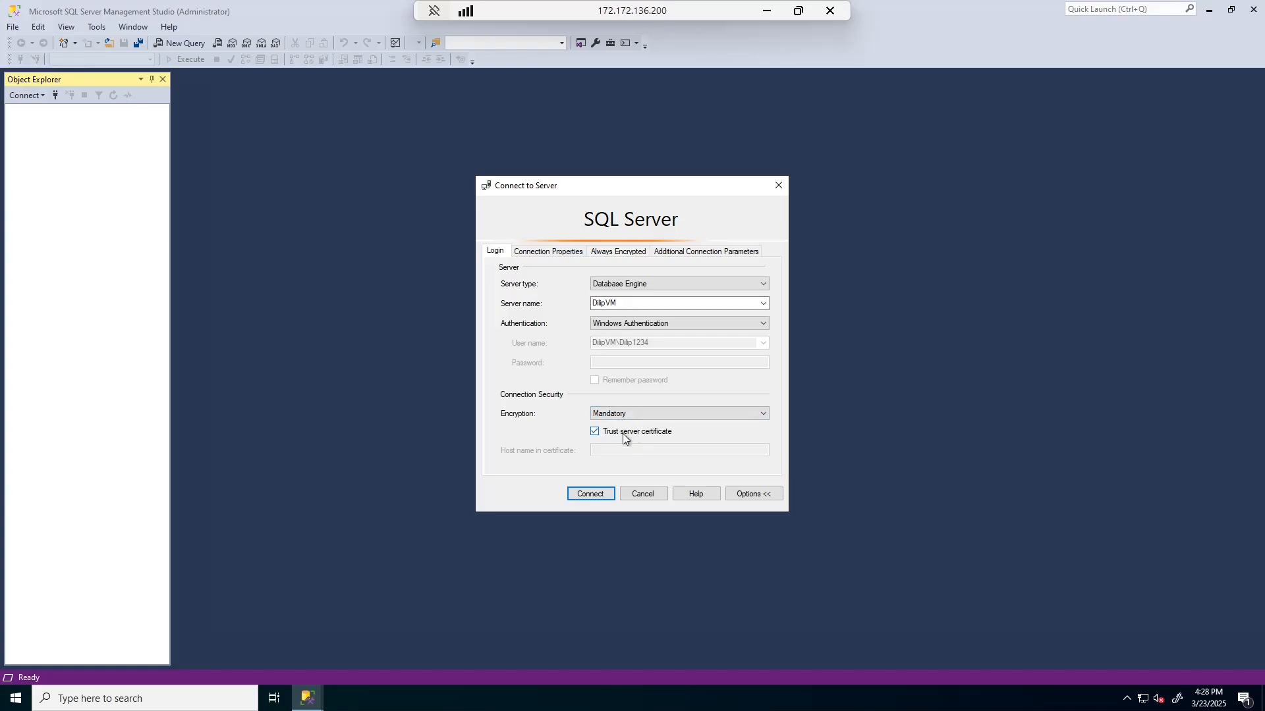
left_click(591, 494)
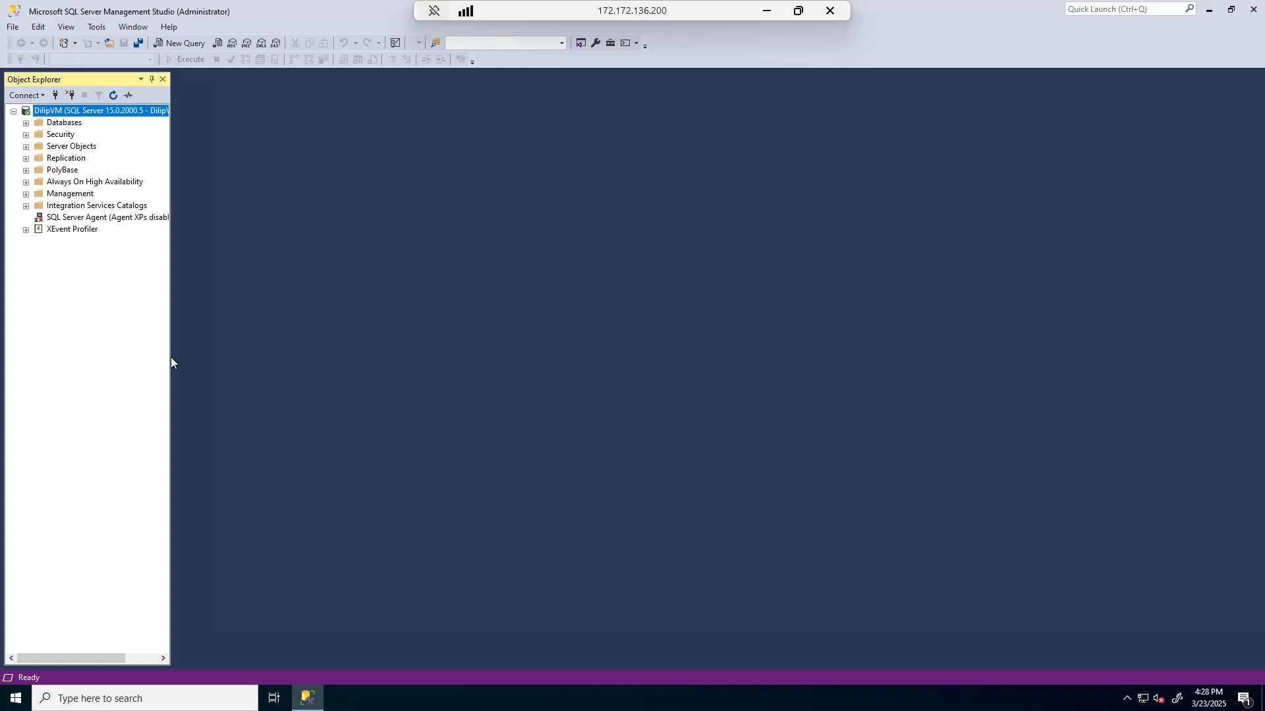
Widen Object Explorer, expand Databases, and minimise SSMS to the desktop.
left_click_drag(172, 356, 345, 369)
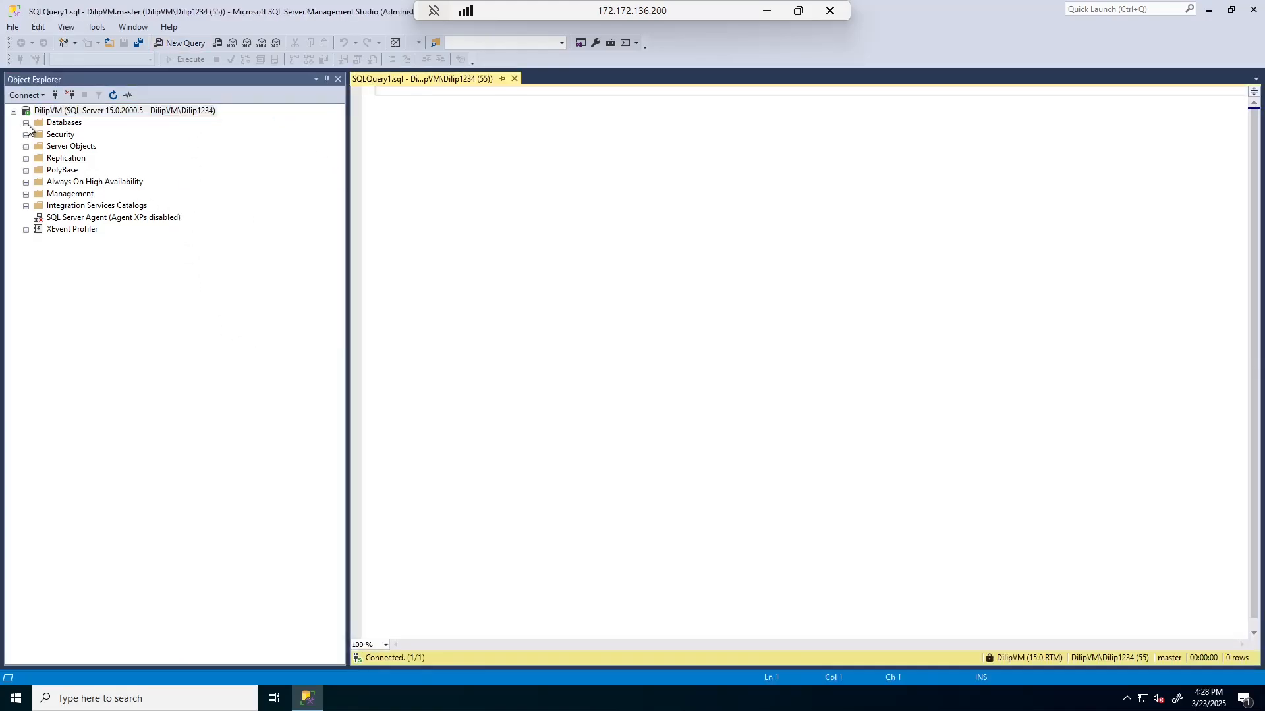
left_click(27, 123)
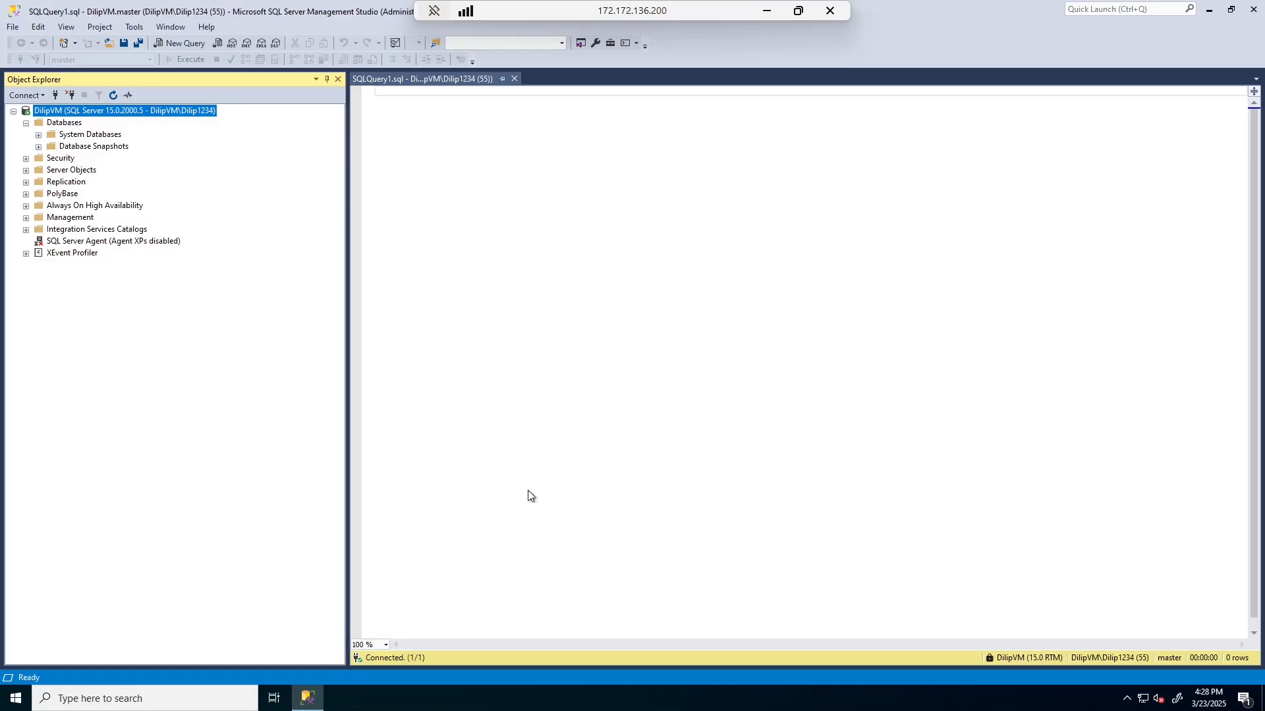
left_click(1209, 10)
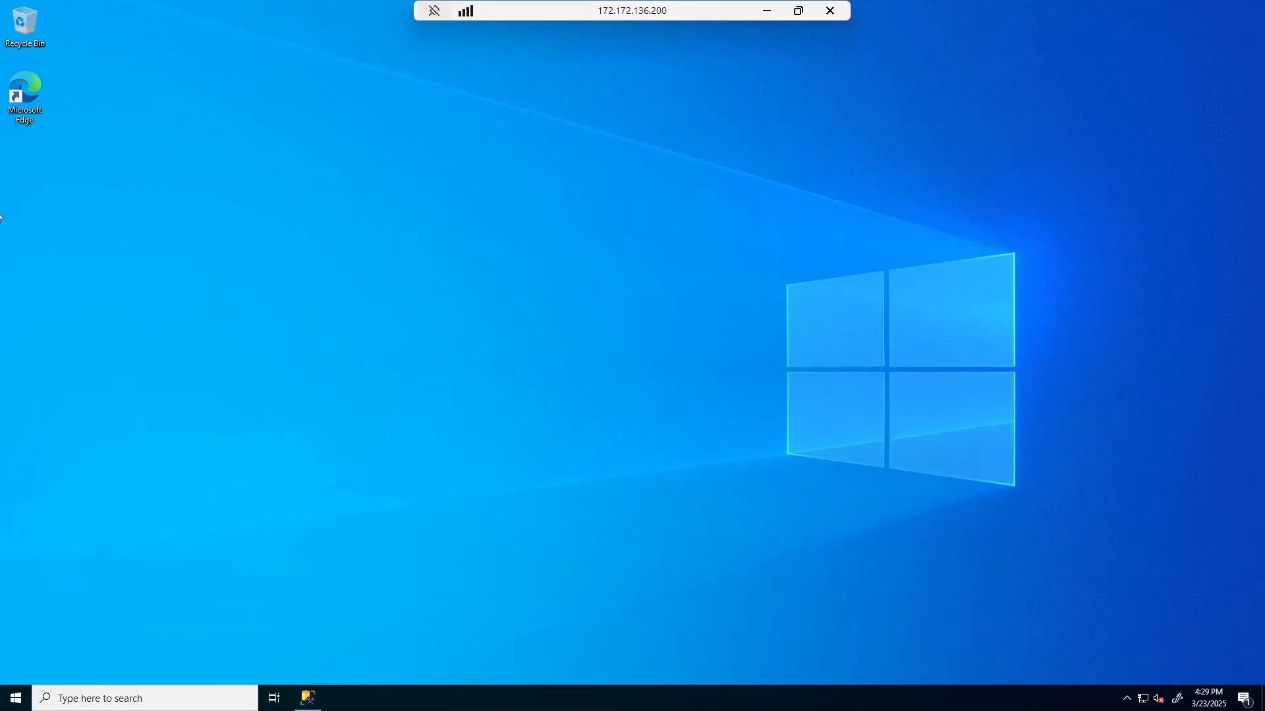
In Edge, go to the pasted GitHub link and show AdventureWorks2017.bak in its folder.
left_click(28, 83)
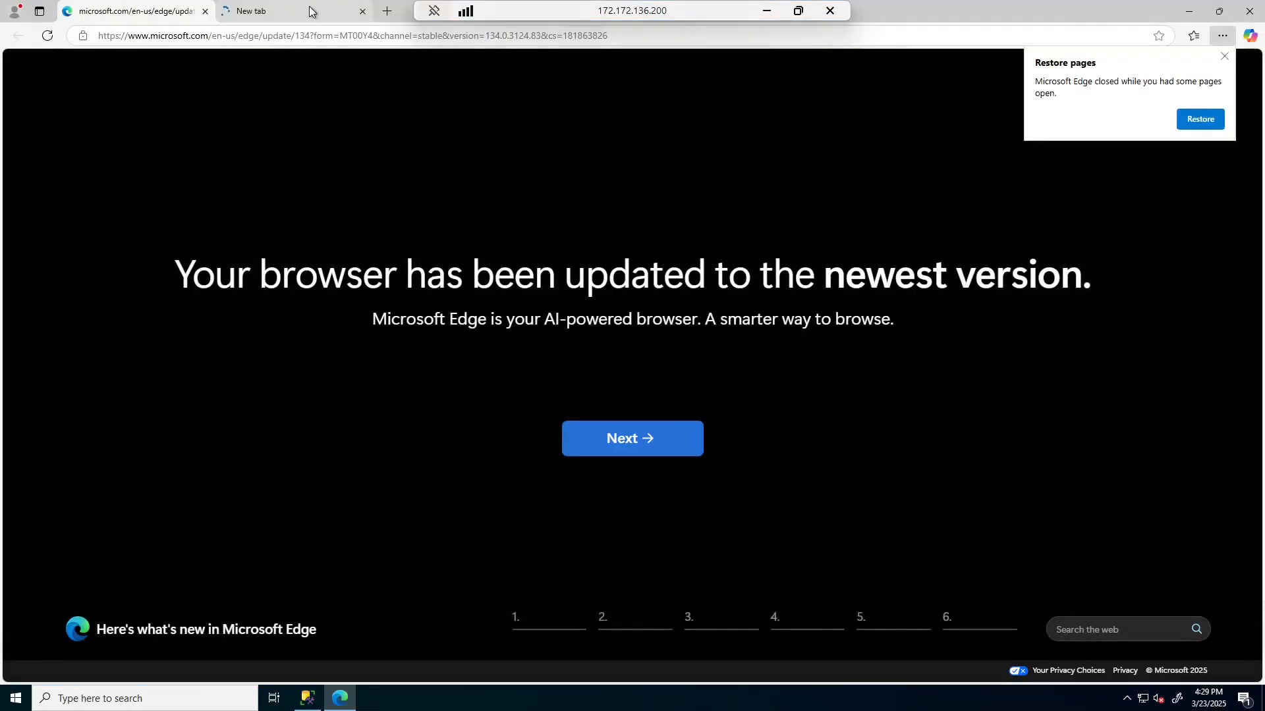
left_click(362, 11)
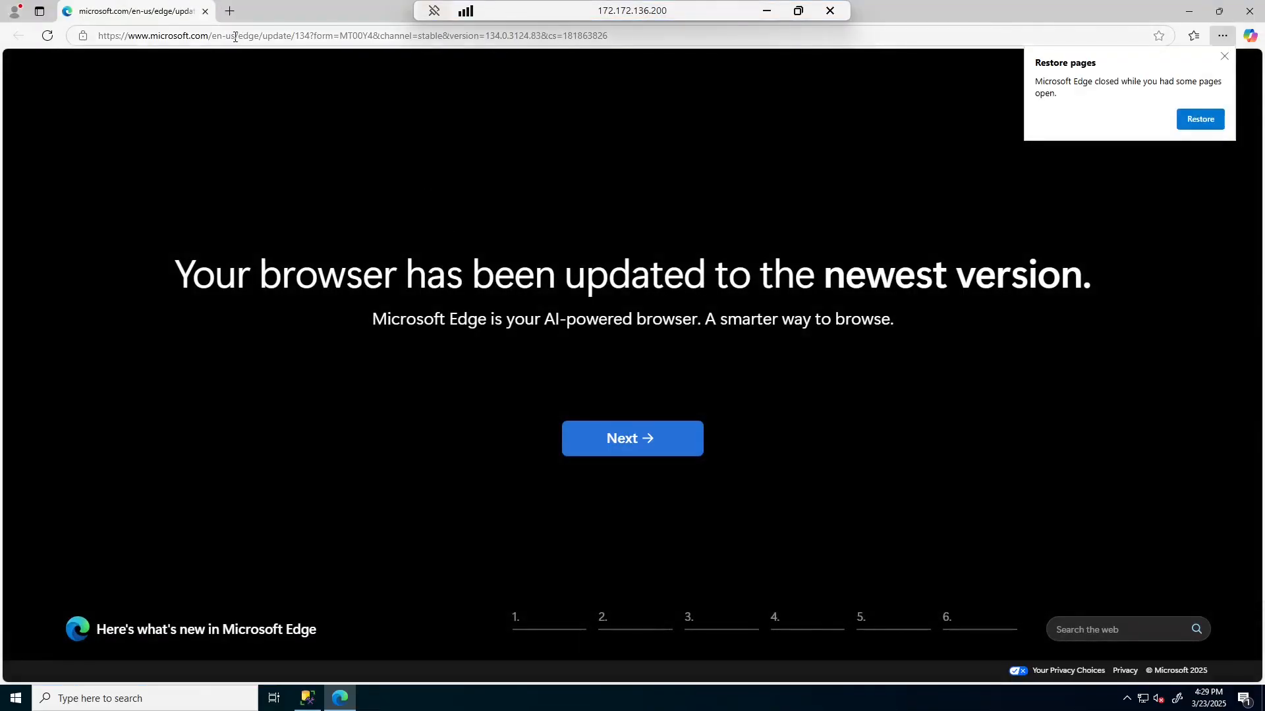
left_click(235, 36)
type("https://github.com/MicrosoftLearning/dp-300-database-administrator/blob/master/Instructions/Templates/AdventureWorks2017.bak")
key("Return")
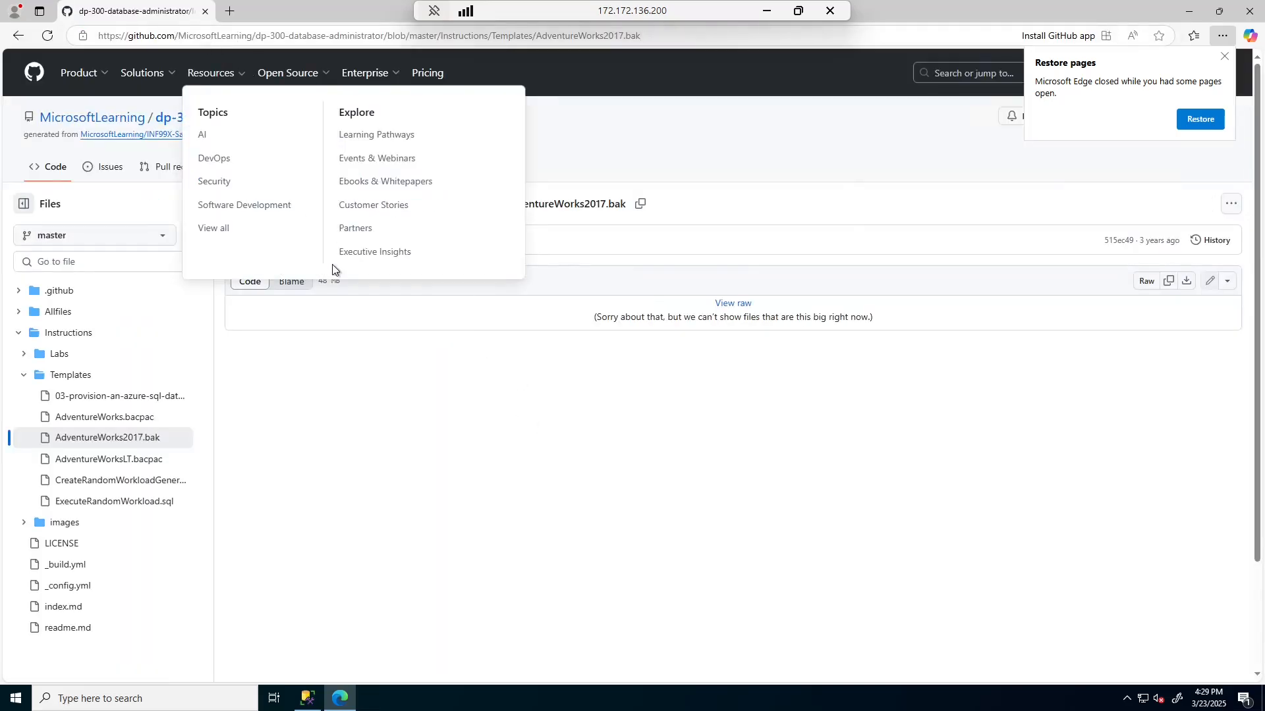
left_click(1224, 56)
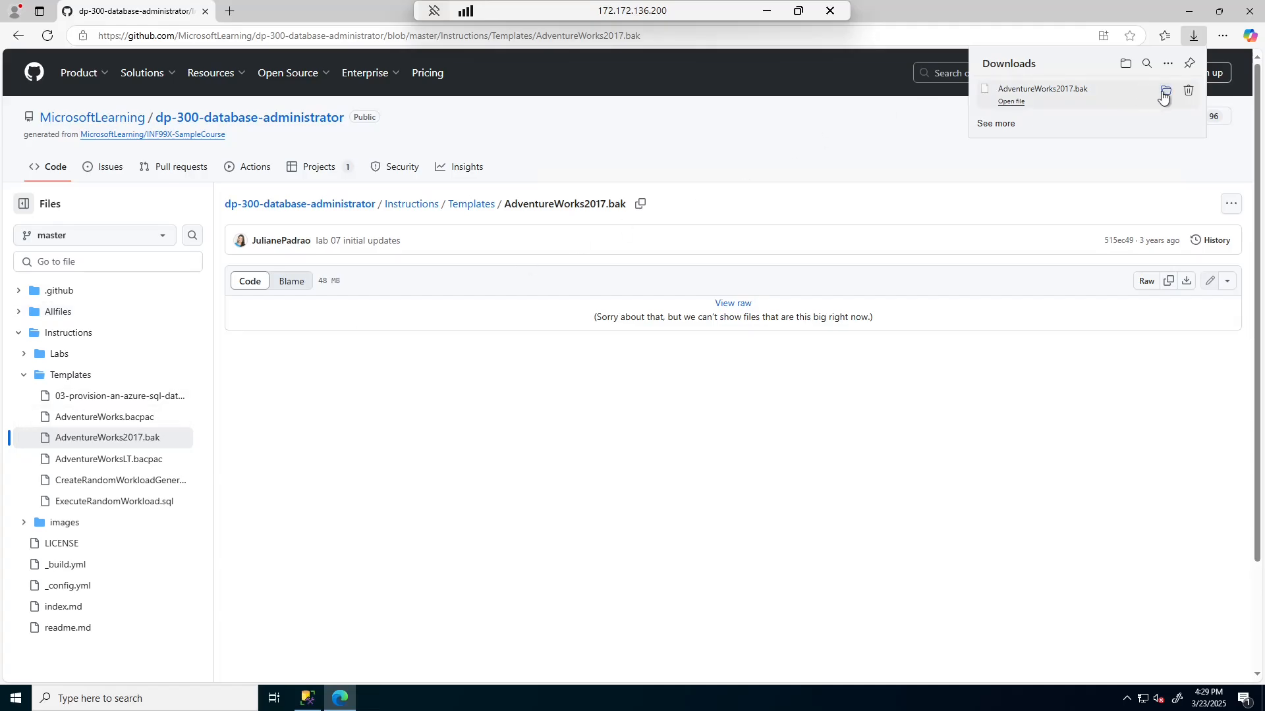
left_click(1160, 93)
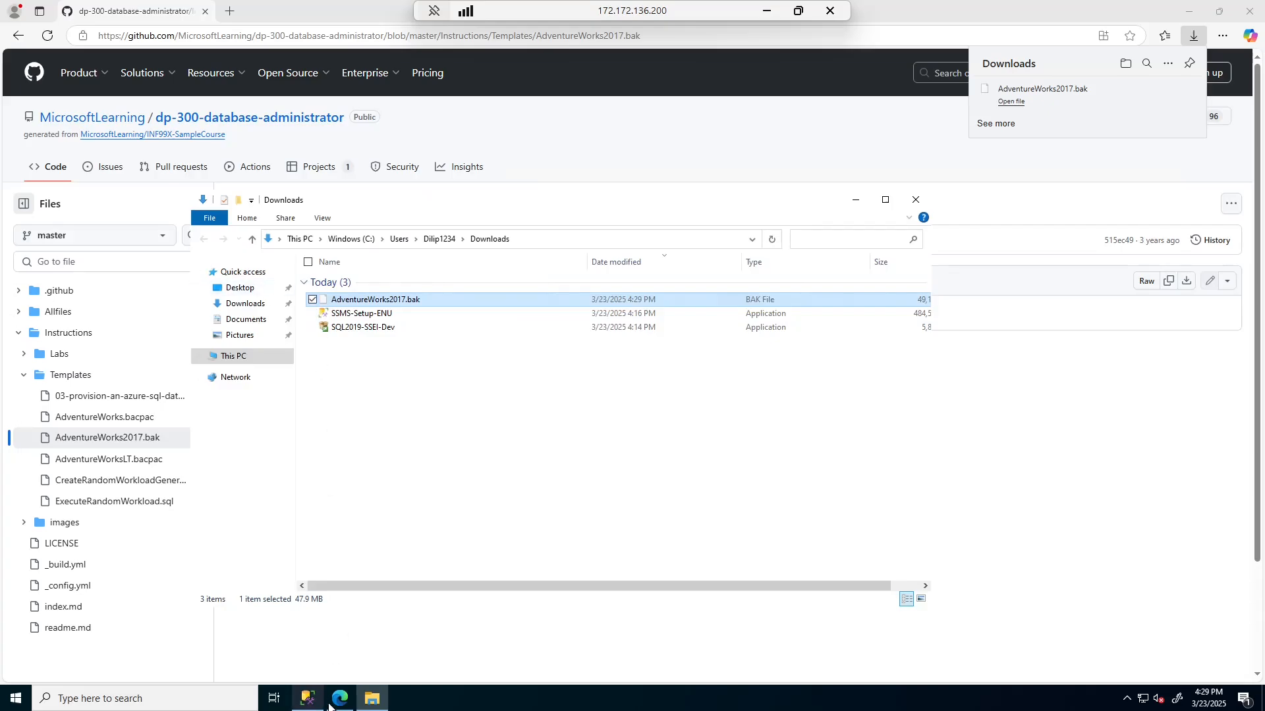
Open a second File Explorer window on the Windows (C:) drive.
left_click(372, 699)
left_click(372, 700)
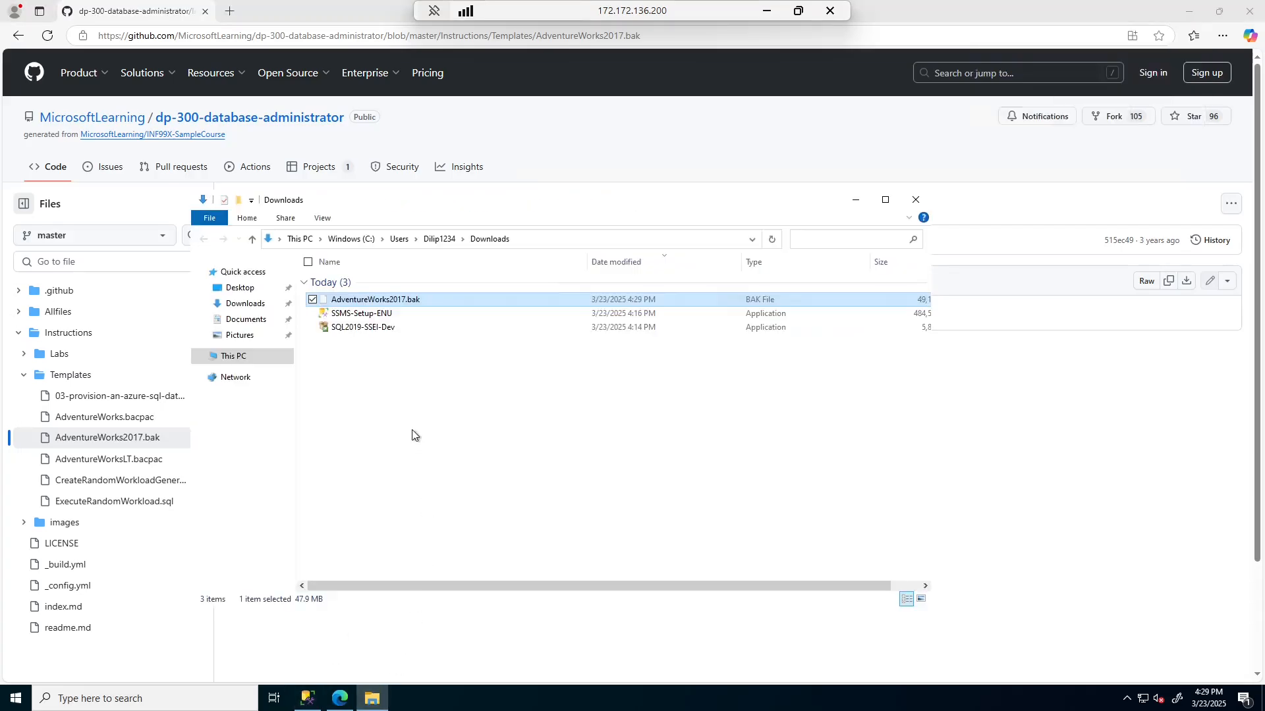
left_click(410, 434)
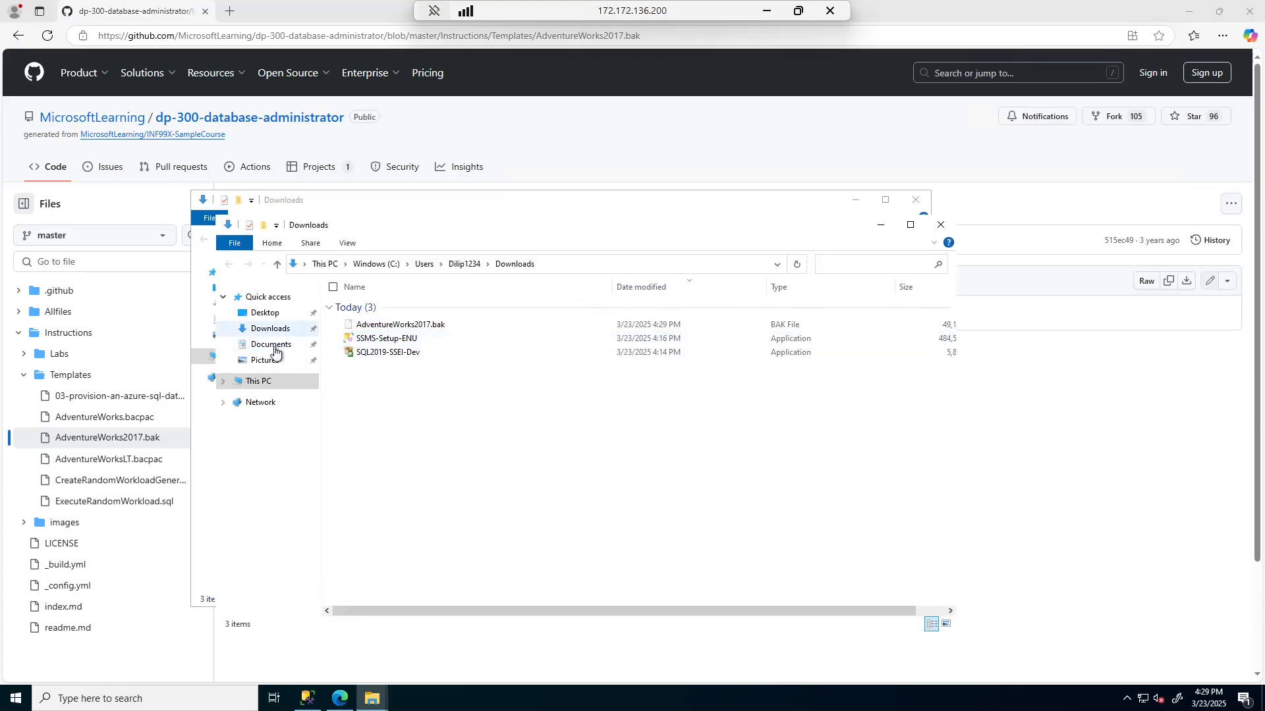
left_click(265, 388)
left_click(421, 444)
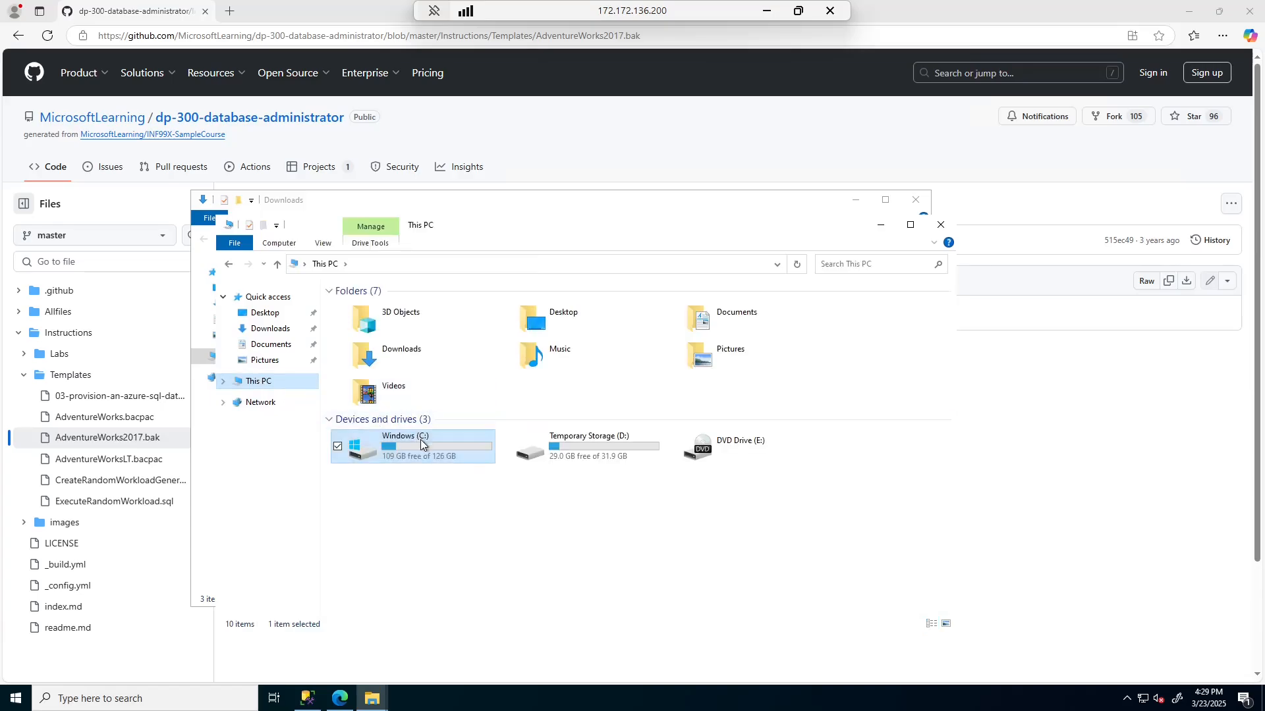
double_click(422, 444)
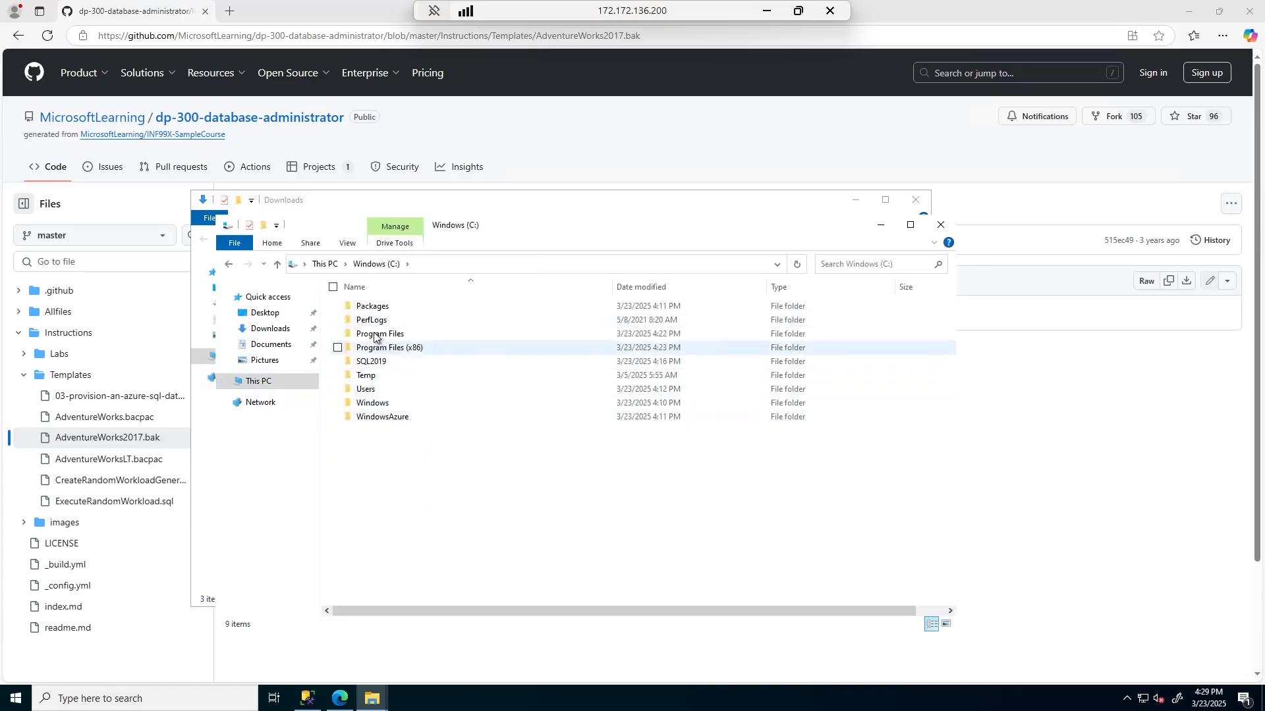
Create a new folder named LabFiles on drive C:.
right_click(387, 439)
mouse_move(336, 564)
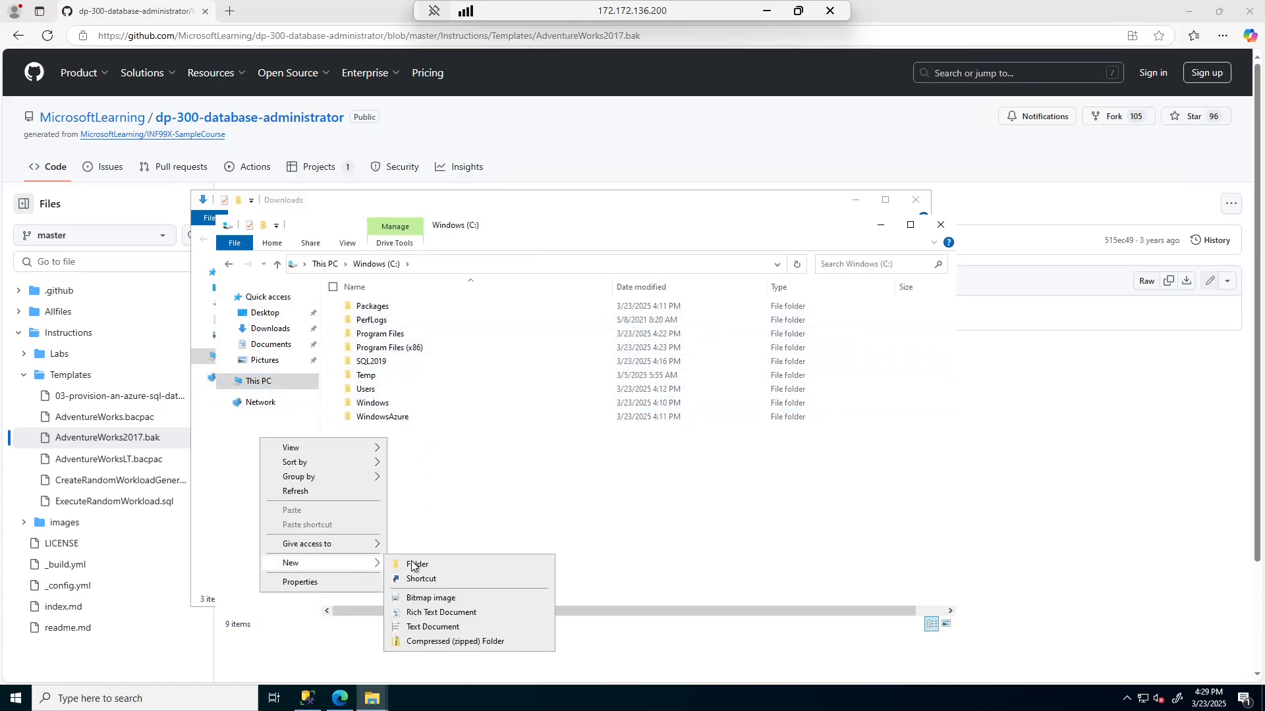
left_click(413, 567)
type("La")
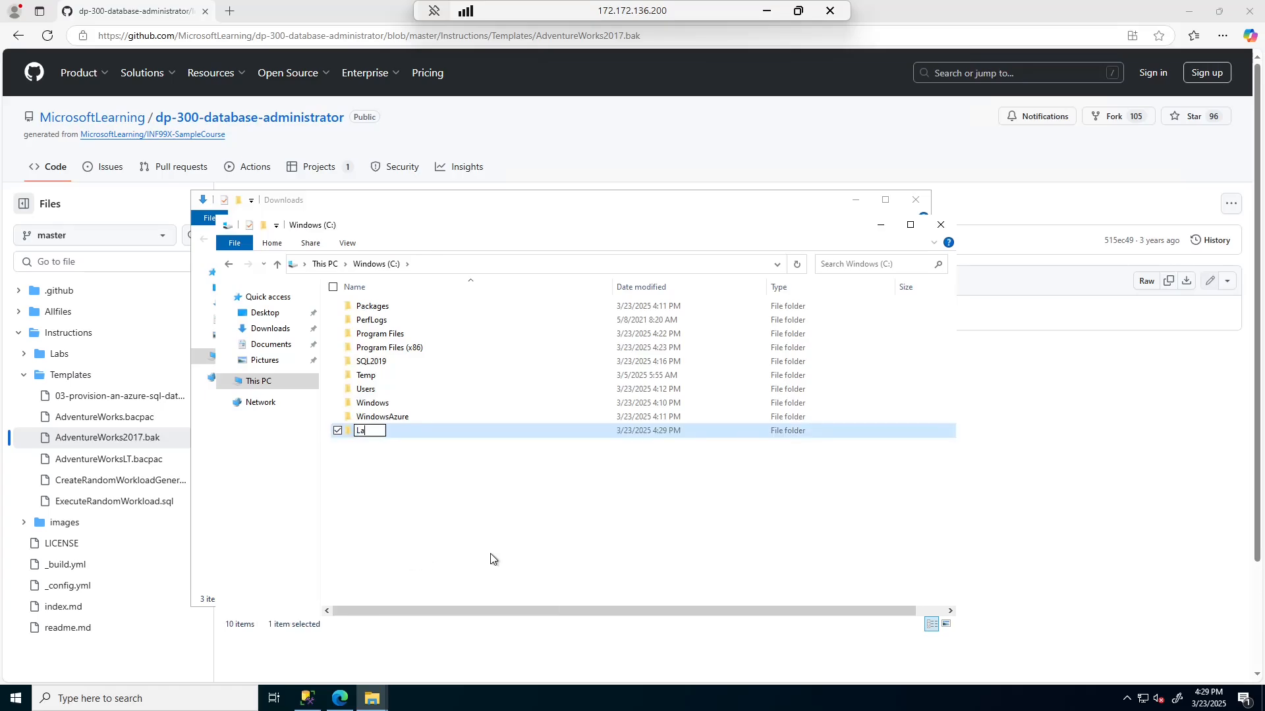
type("bFiels")
key("BackSpace")
key("BackSpace")
key("BackSpace")
type("les")
left_click(425, 500)
Copy AdventureWorks2017.bak from Downloads into C:\LabFiles, then return to SSMS.
left_click_drag(654, 226, 887, 283)
right_click(380, 300)
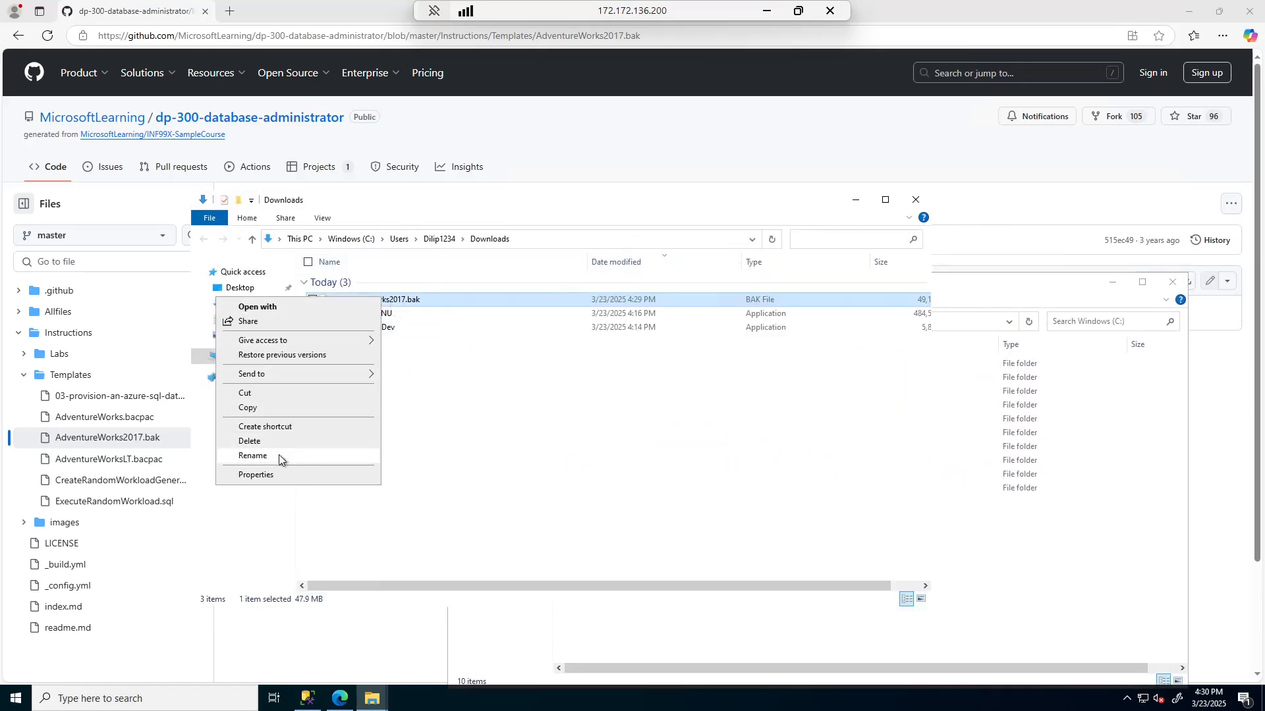
left_click(260, 407)
left_click(1005, 545)
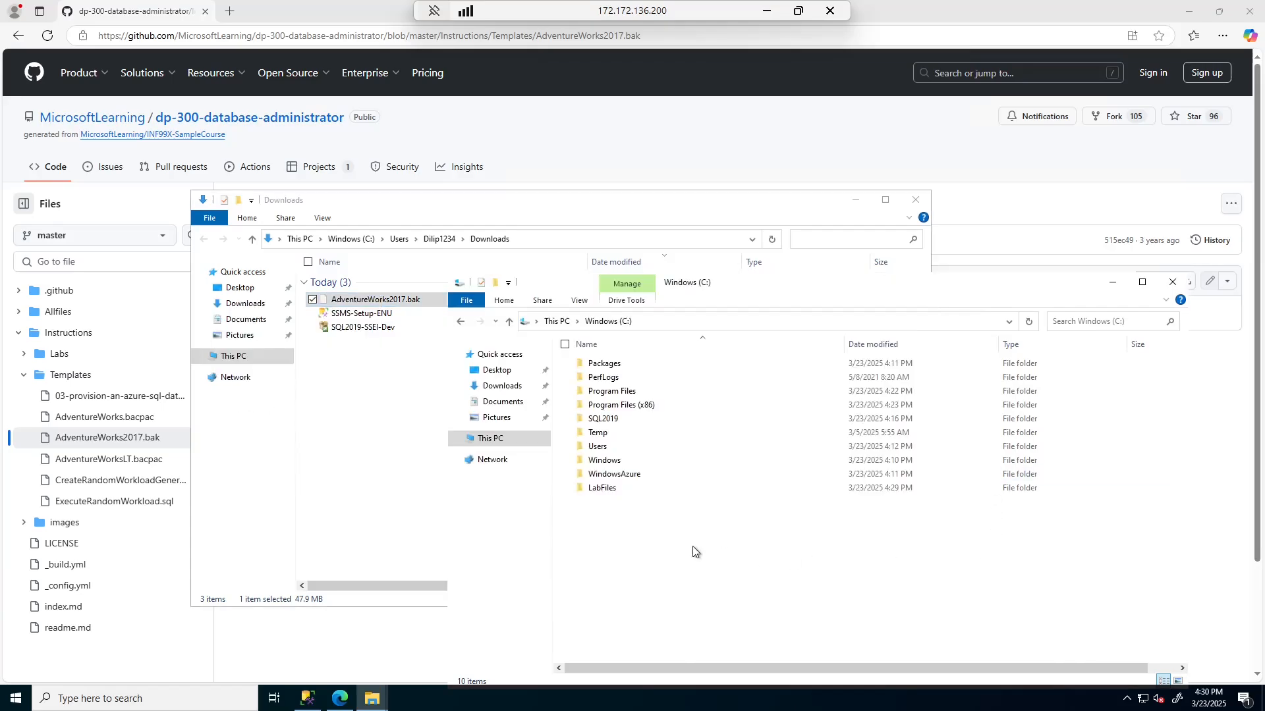
left_click(600, 488)
double_click(601, 488)
key("ctrl+v")
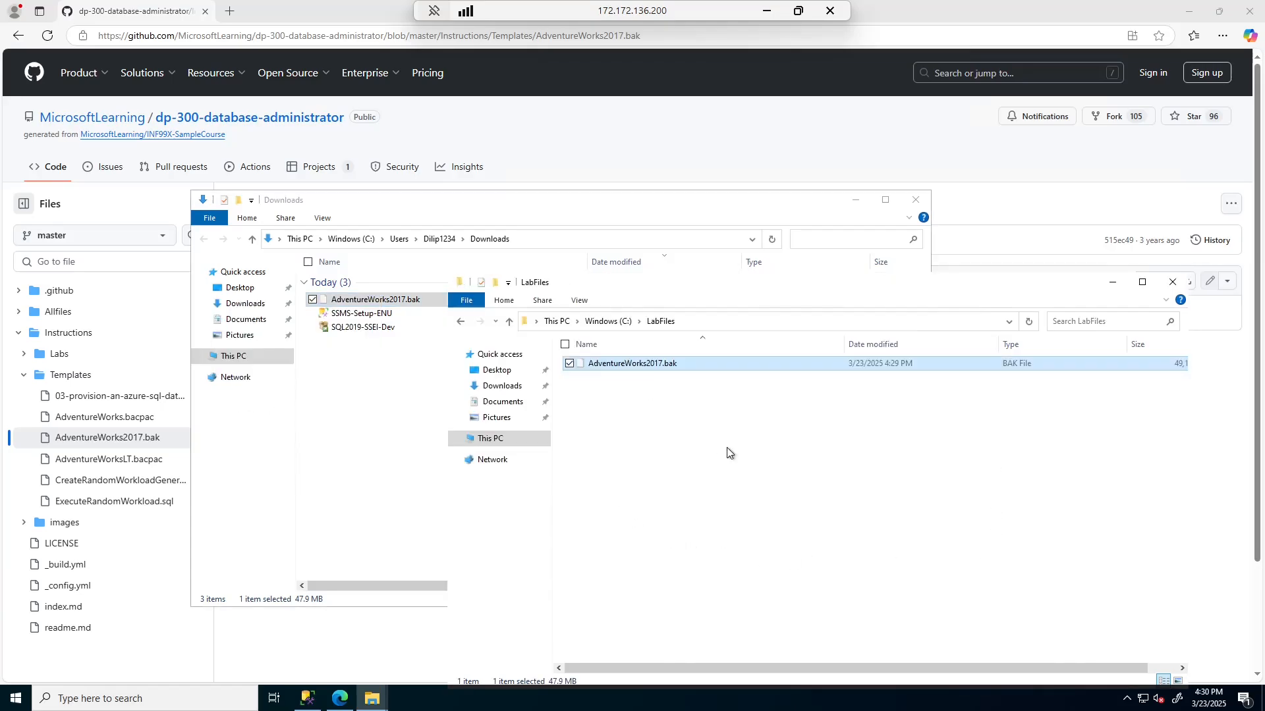
left_click(307, 698)
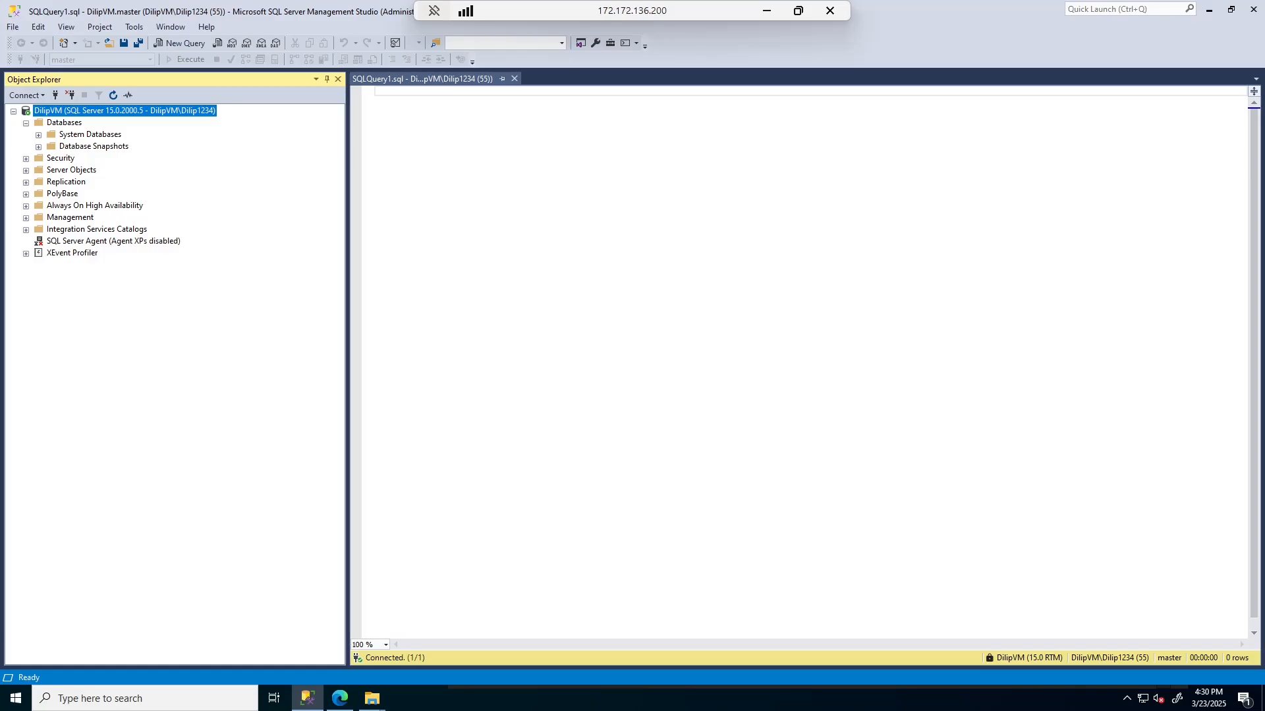
Start a Restore Database from a backup device and begin adding a backup file.
right_click(58, 127)
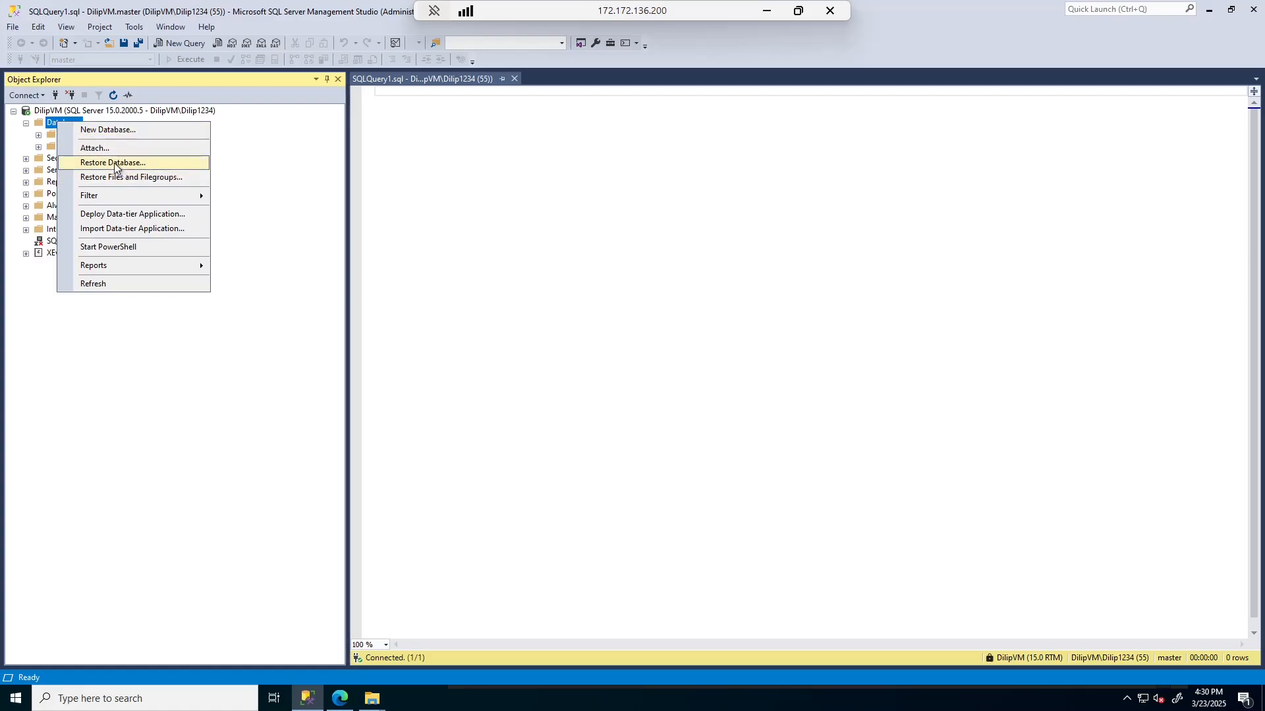
left_click(132, 162)
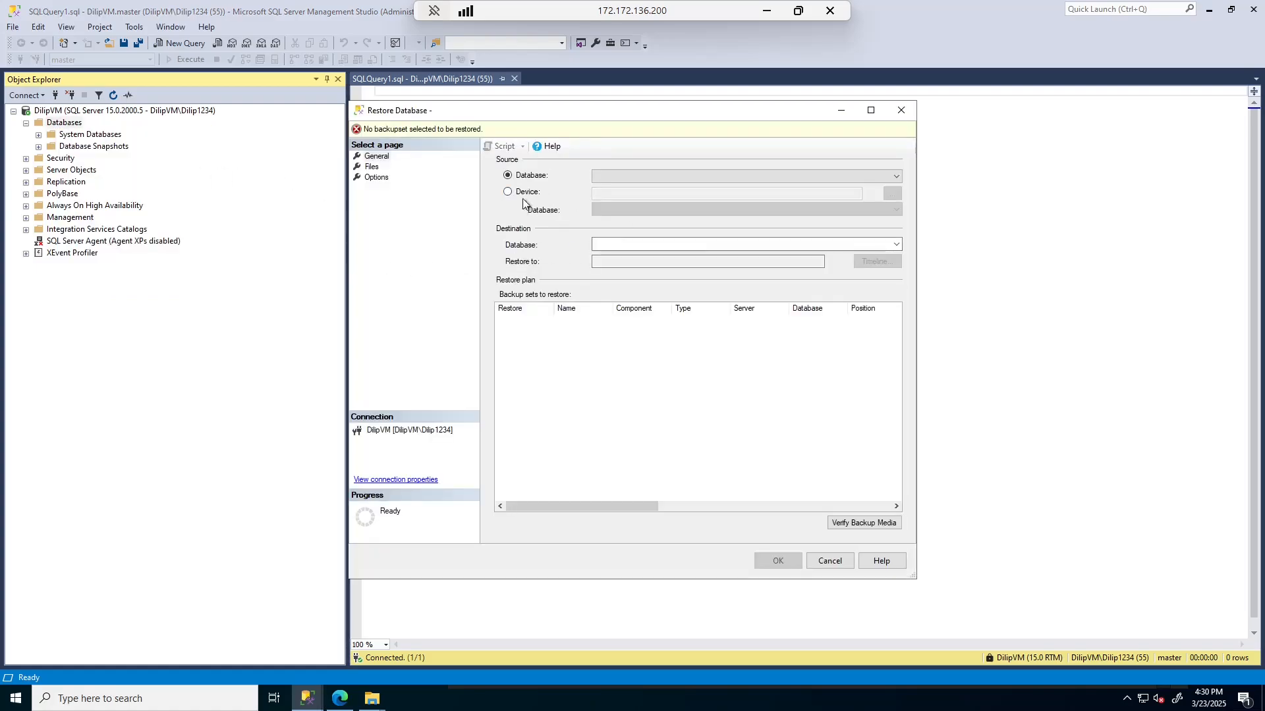
left_click(507, 192)
left_click(893, 194)
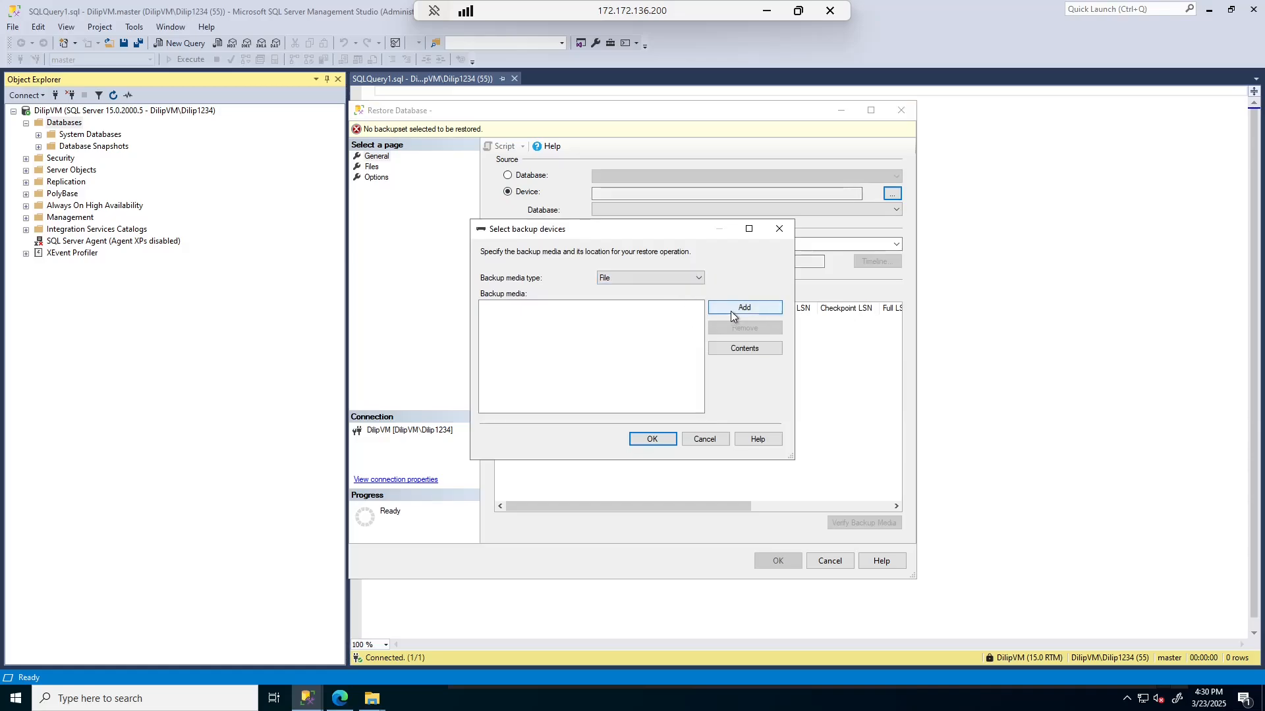
left_click(669, 277)
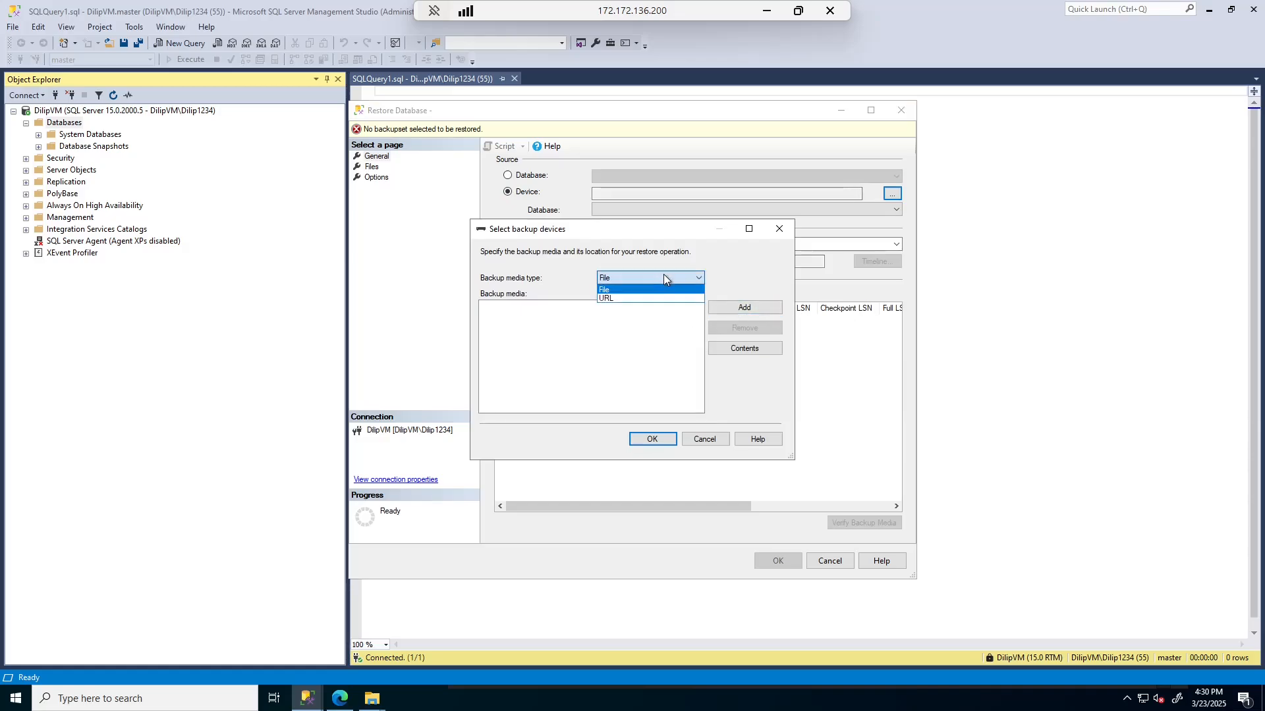
left_click(663, 274)
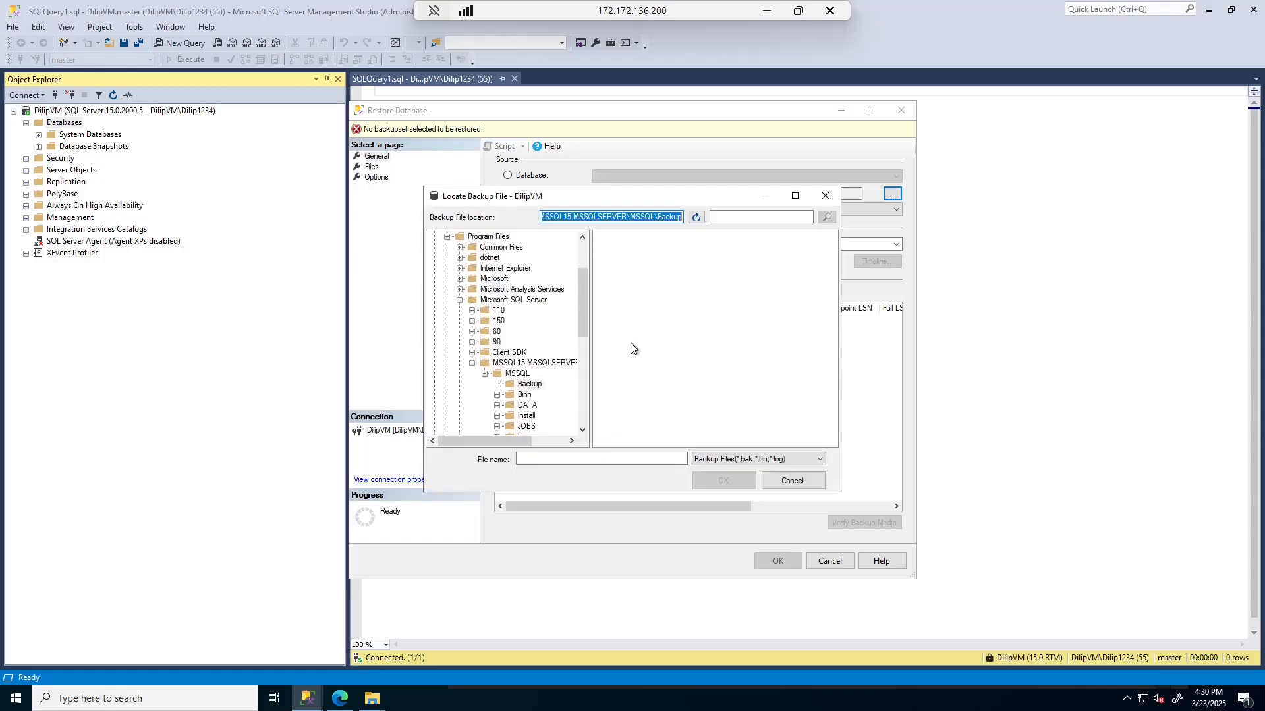
Pick C:\LabFiles\AdventureWorks2017.bak, confirm the device, and run the restore.
scroll(478, 293, "up", 3)
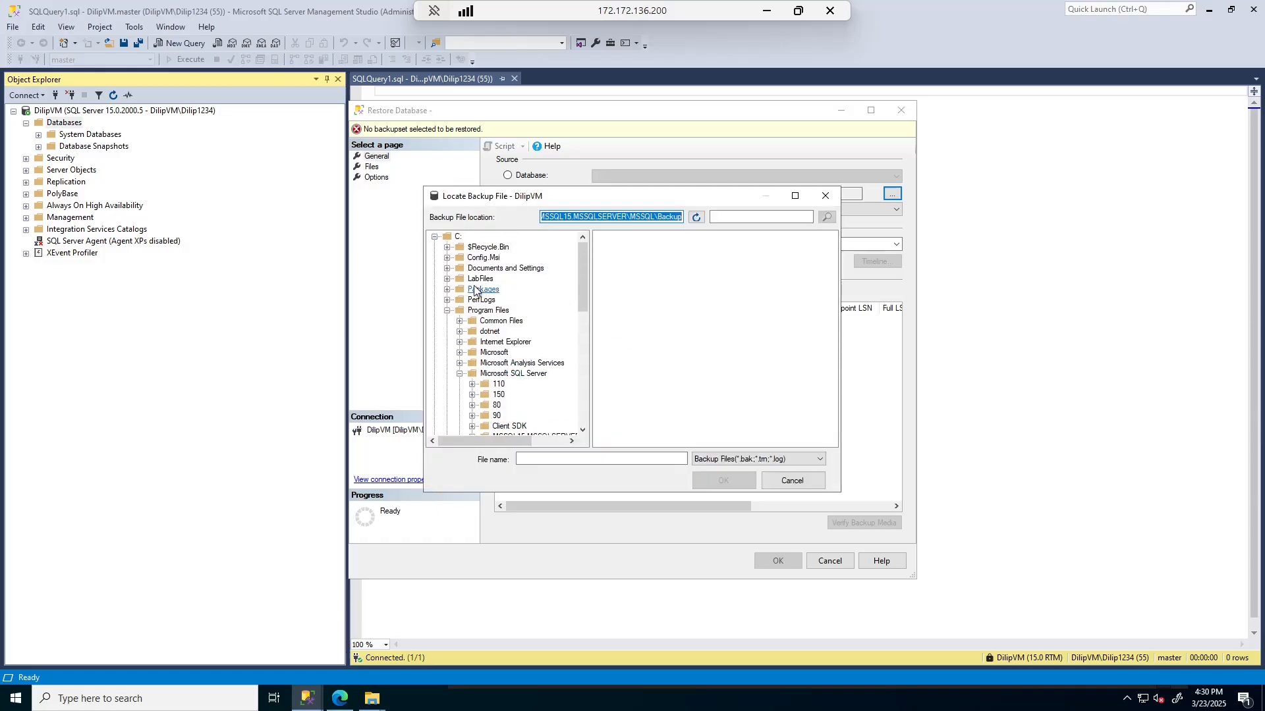
left_click(458, 237)
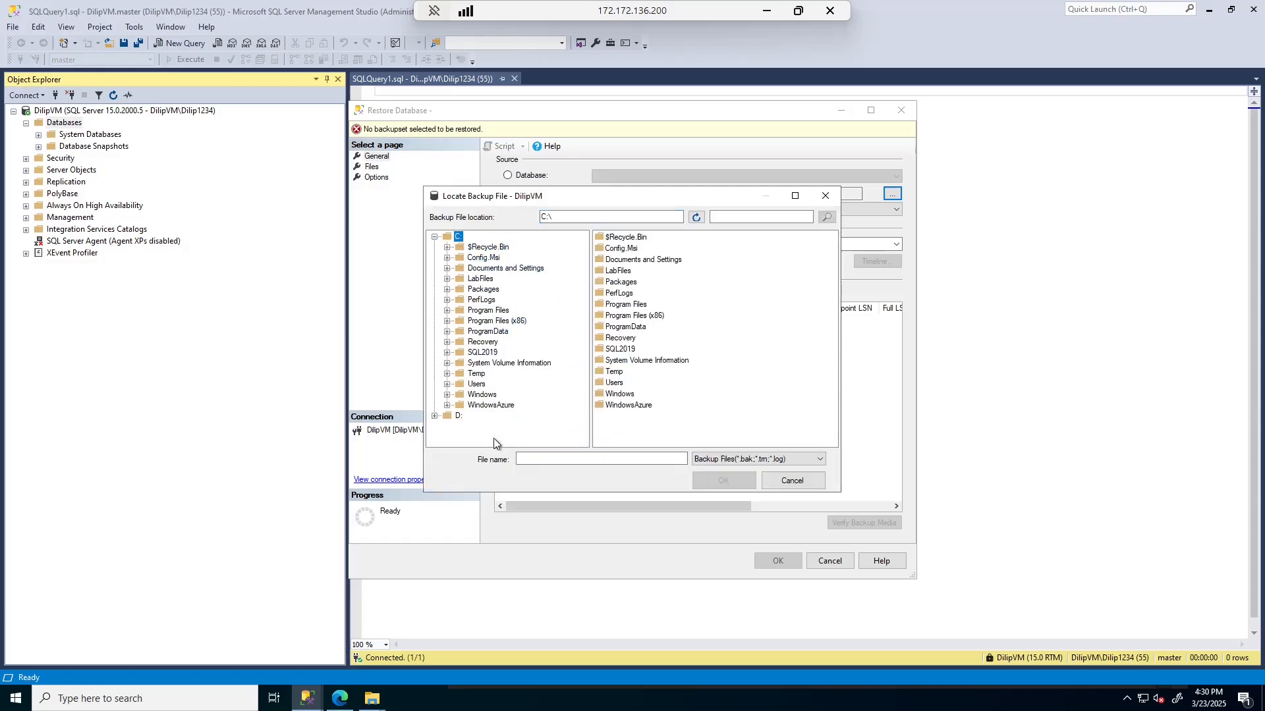
left_click(481, 279)
left_click(645, 237)
left_click(712, 484)
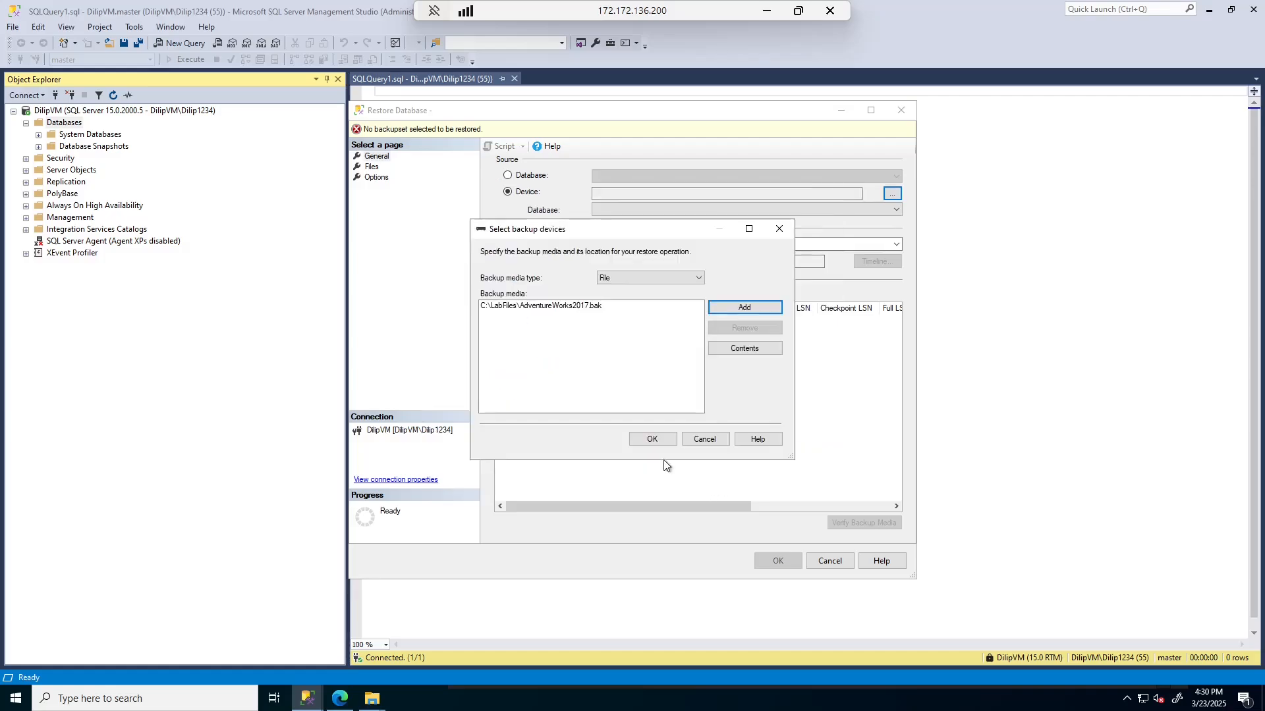
left_click(649, 438)
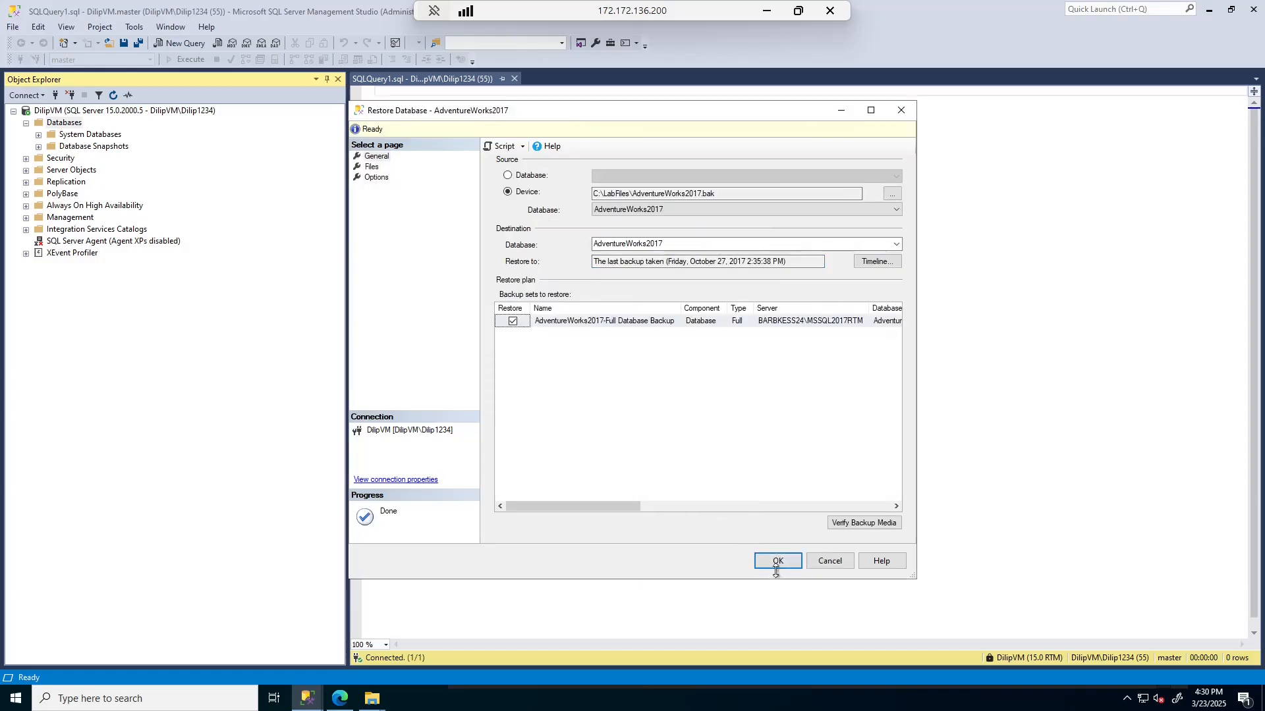
left_click(771, 560)
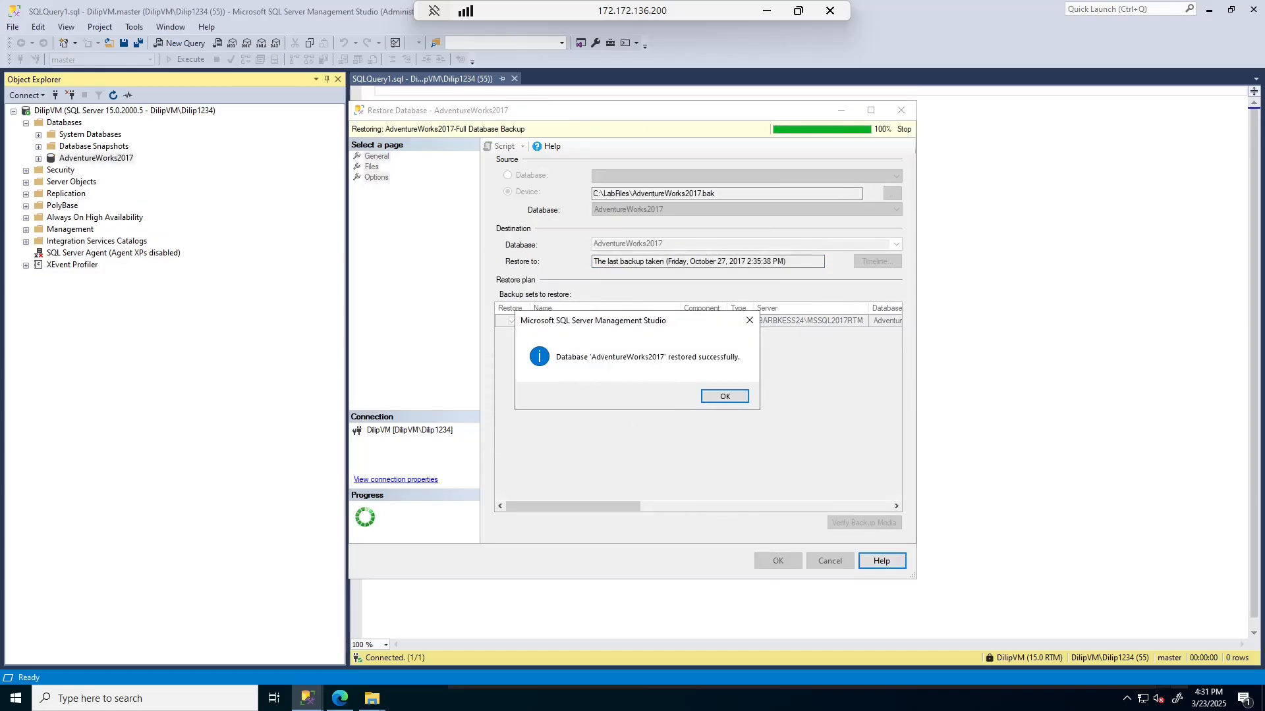
left_click(724, 396)
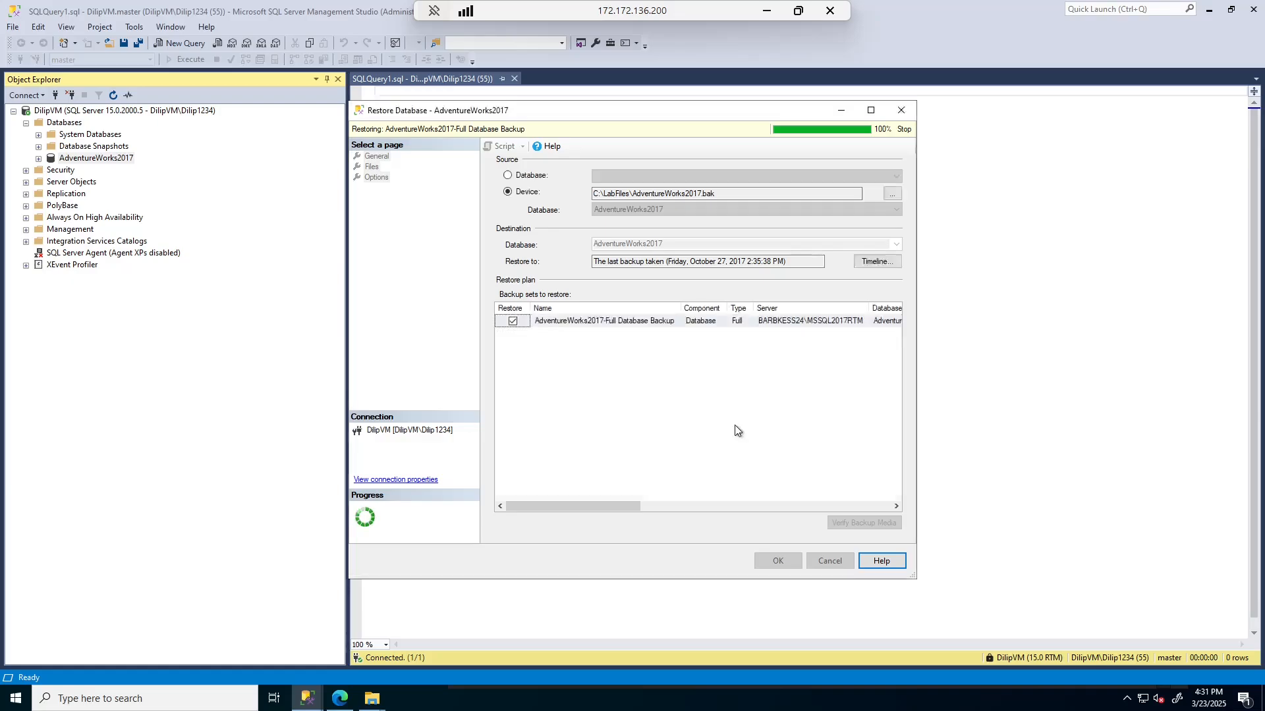
Refresh Databases and expand AdventureWorks2017's Tables down to Person.Address.
right_click(64, 124)
left_click(127, 287)
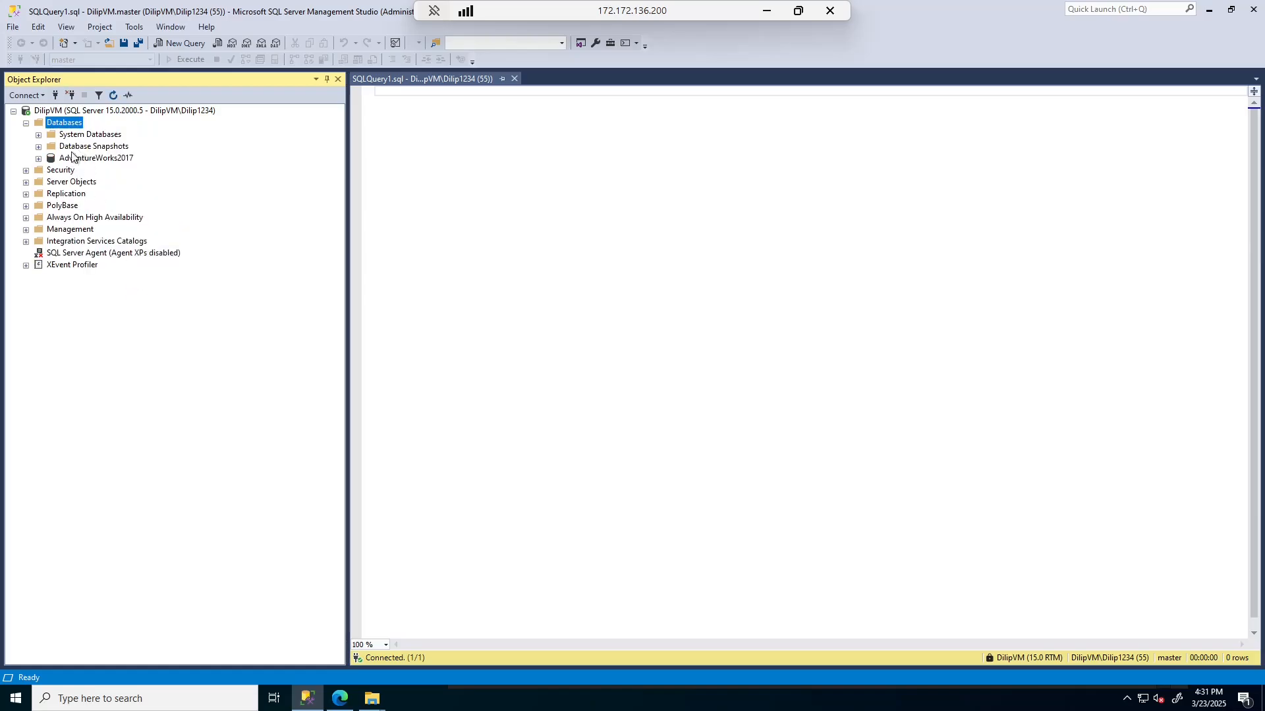
left_click(83, 159)
left_click(38, 159)
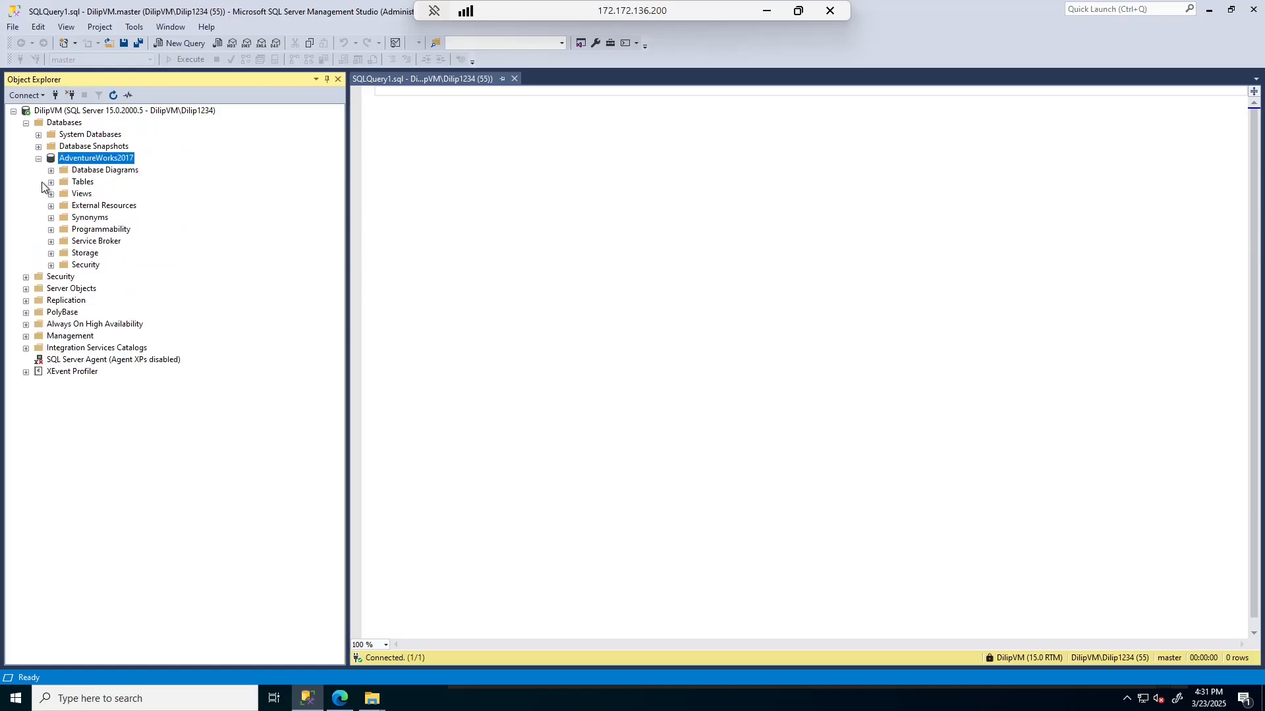
left_click(51, 184)
scroll(153, 402, "down", 3)
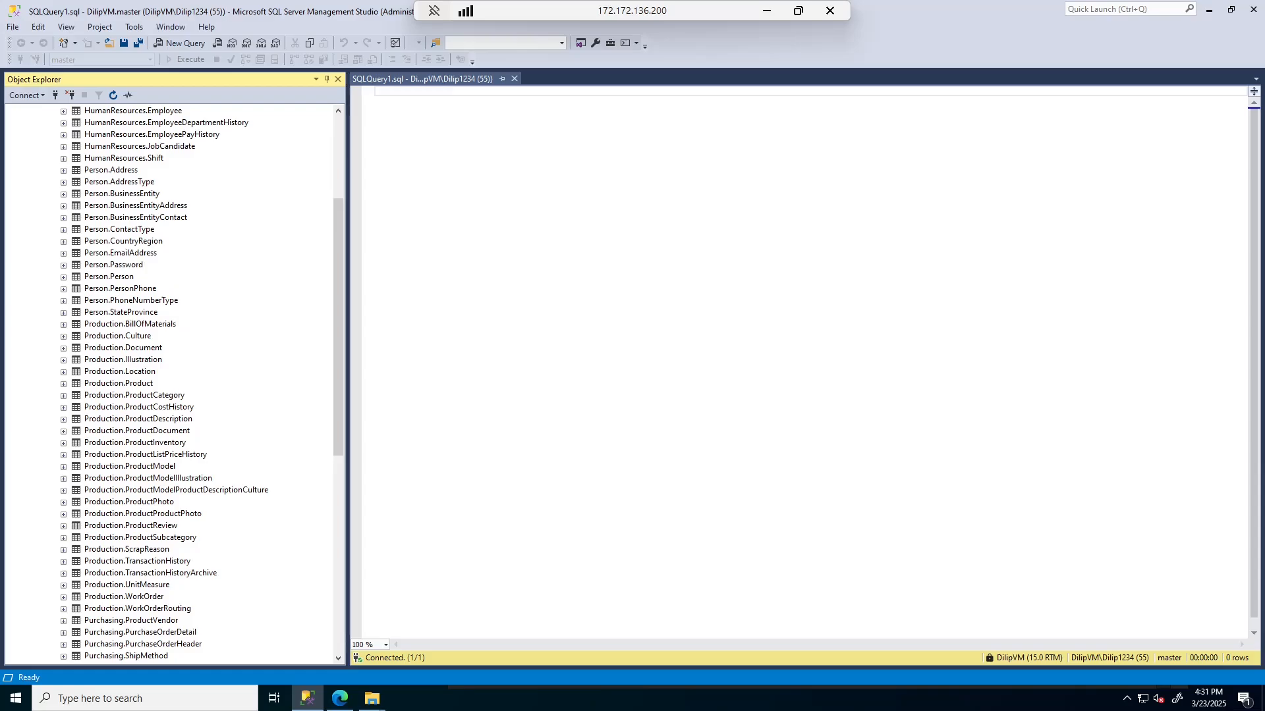
left_click_drag(336, 333, 346, 221)
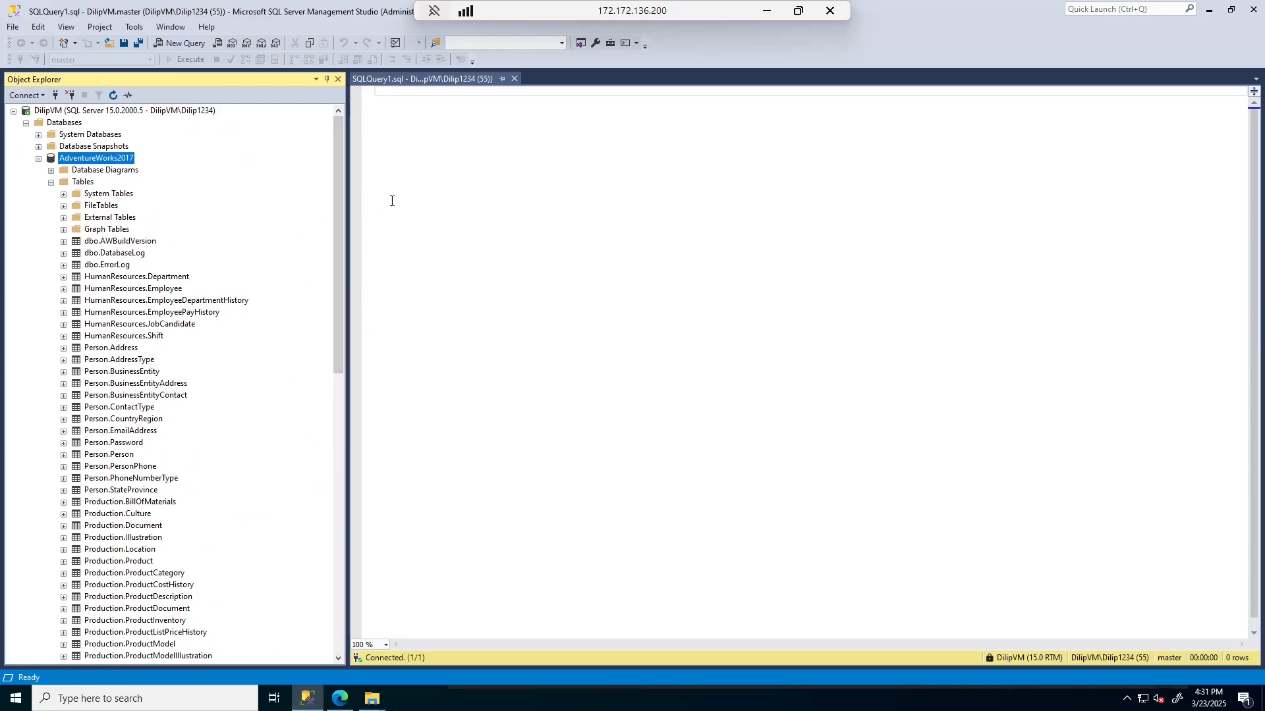
right_click(112, 348)
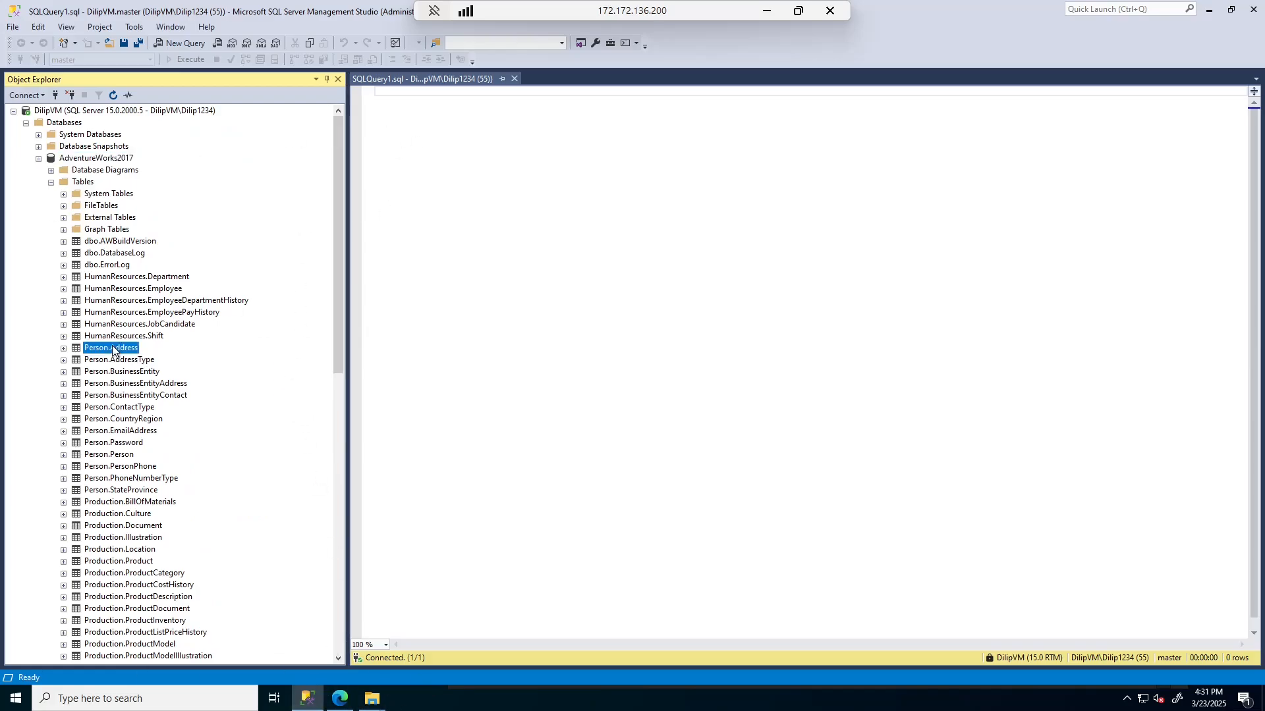
Select the top 1000 rows of the Person.Address table.
left_click(173, 383)
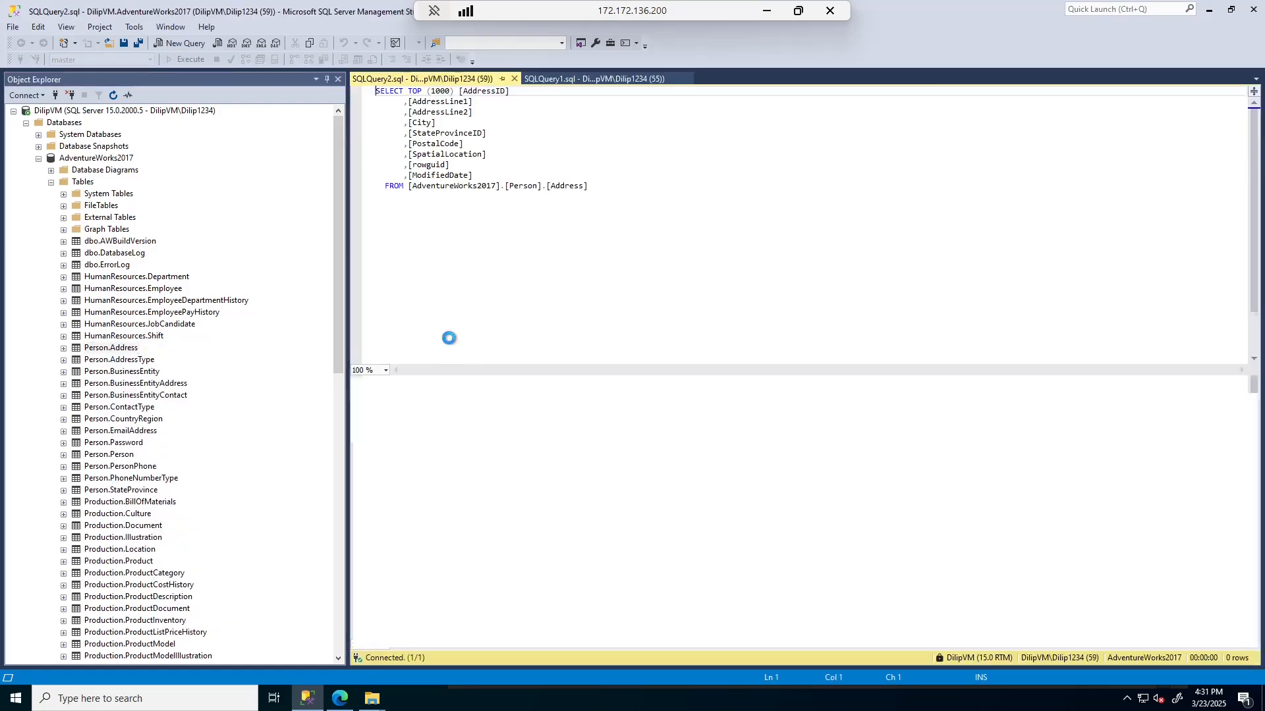